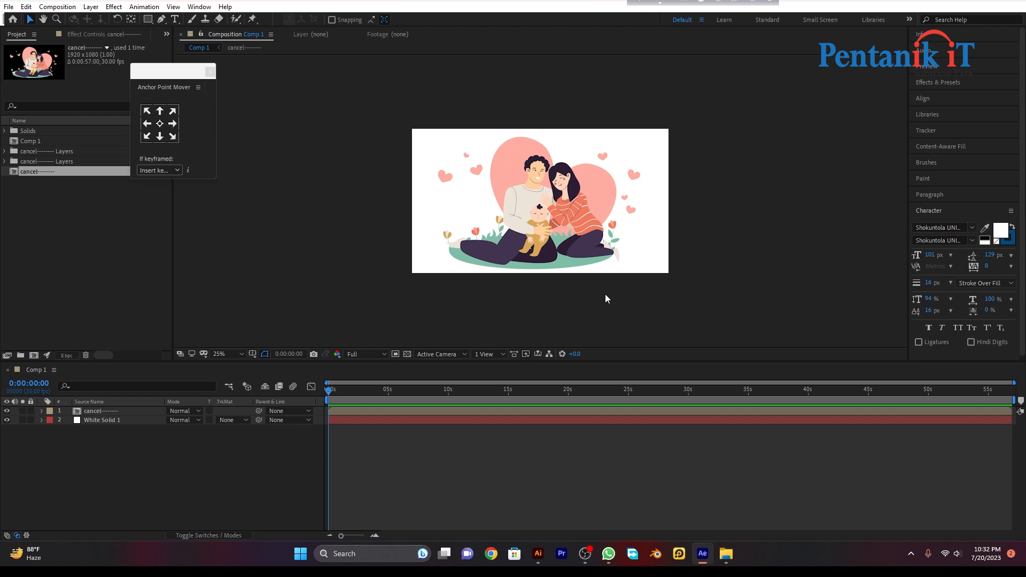
{"action": "left_click", "coordinate": [588, 259]}
{"action": "left_click_drag", "start_coordinate": [330, 392], "coordinate": [326, 415]}
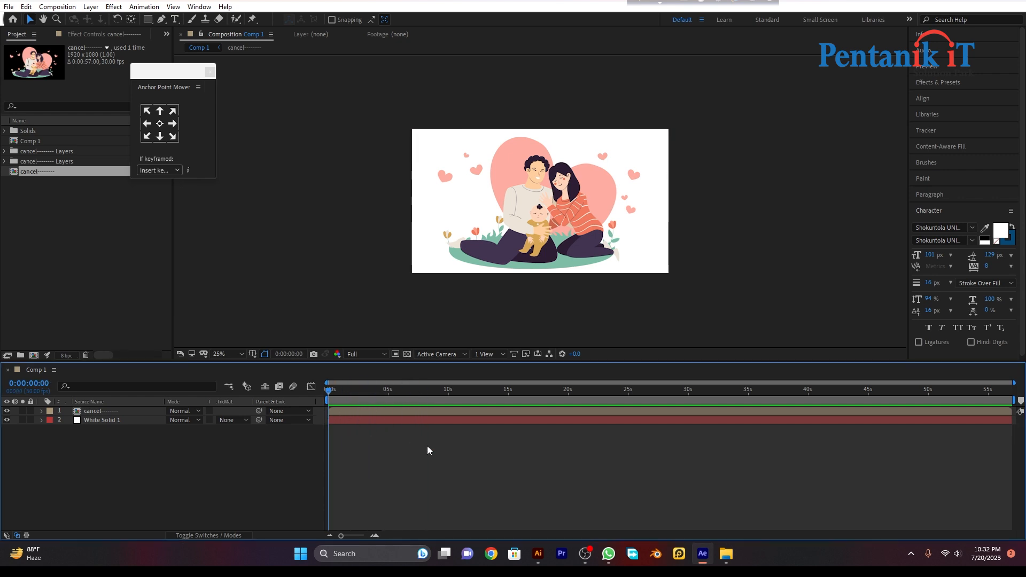
Switch to Illustrator and examine how the family illustration's figures and hearts are split into separate layers
{"action": "left_click", "coordinate": [491, 553]}
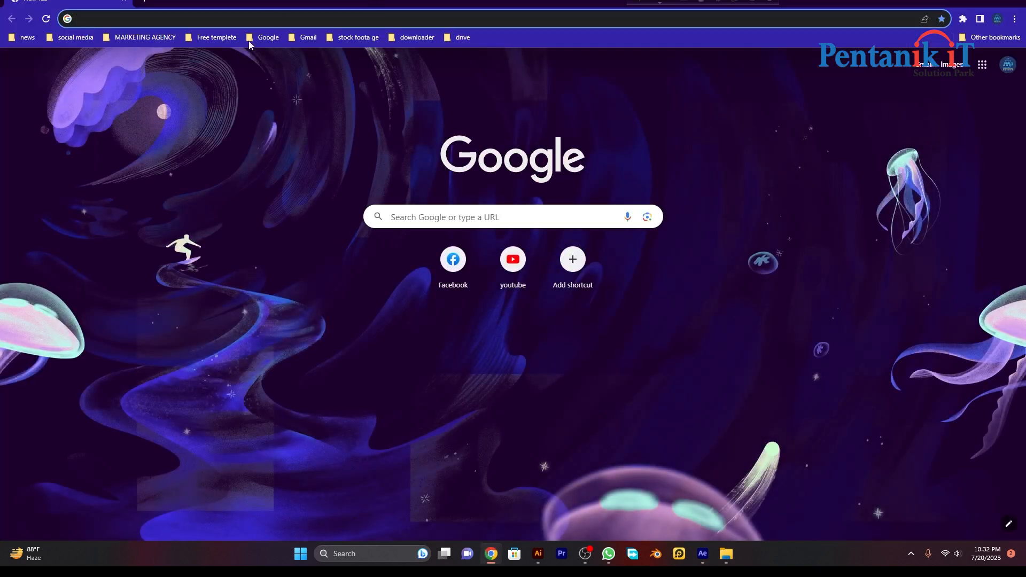
{"action": "left_click", "coordinate": [539, 552]}
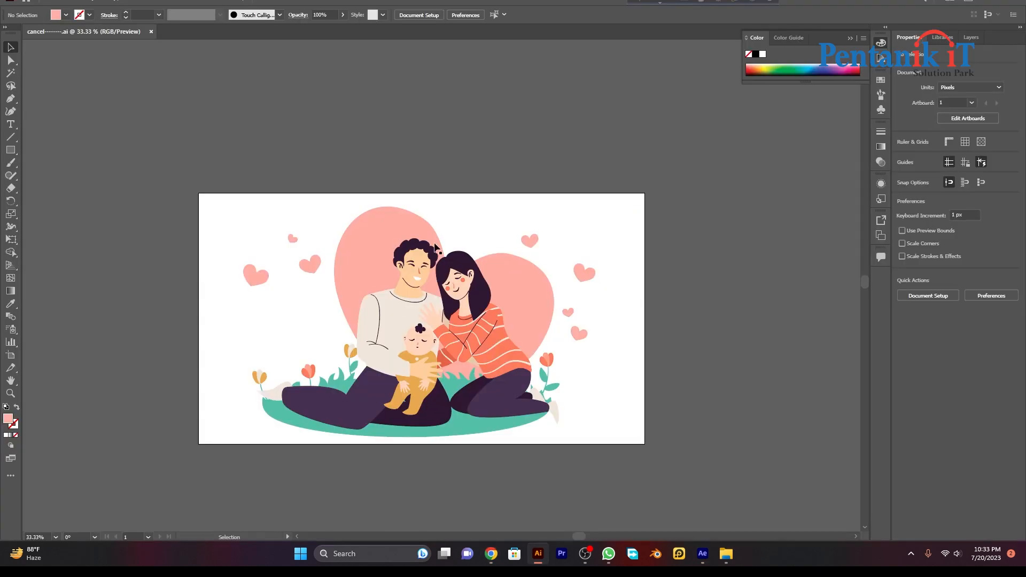
{"action": "left_click", "coordinate": [971, 36]}
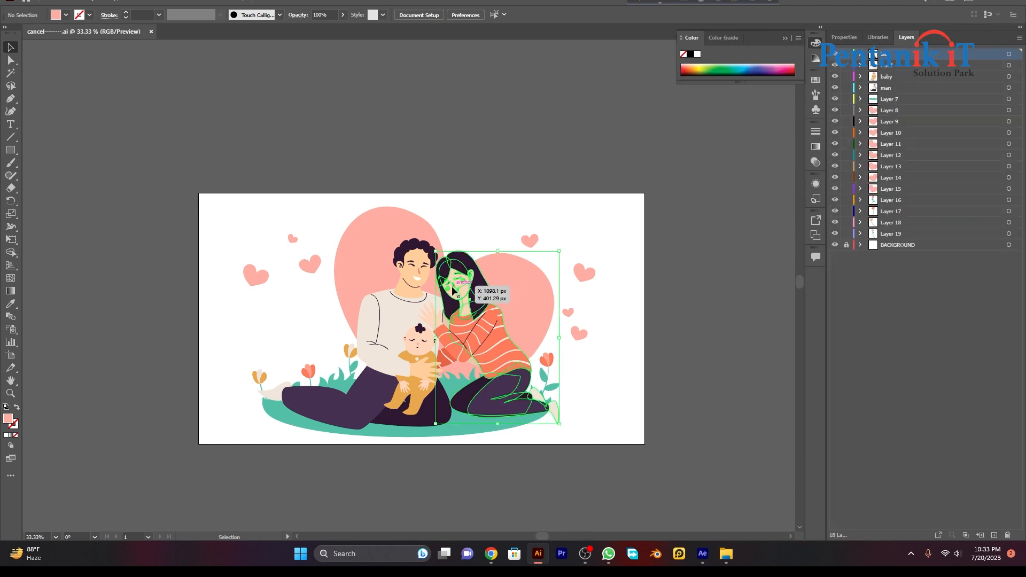
{"action": "left_click", "coordinate": [470, 279]}
{"action": "left_click", "coordinate": [408, 313]}
{"action": "left_click", "coordinate": [360, 267]}
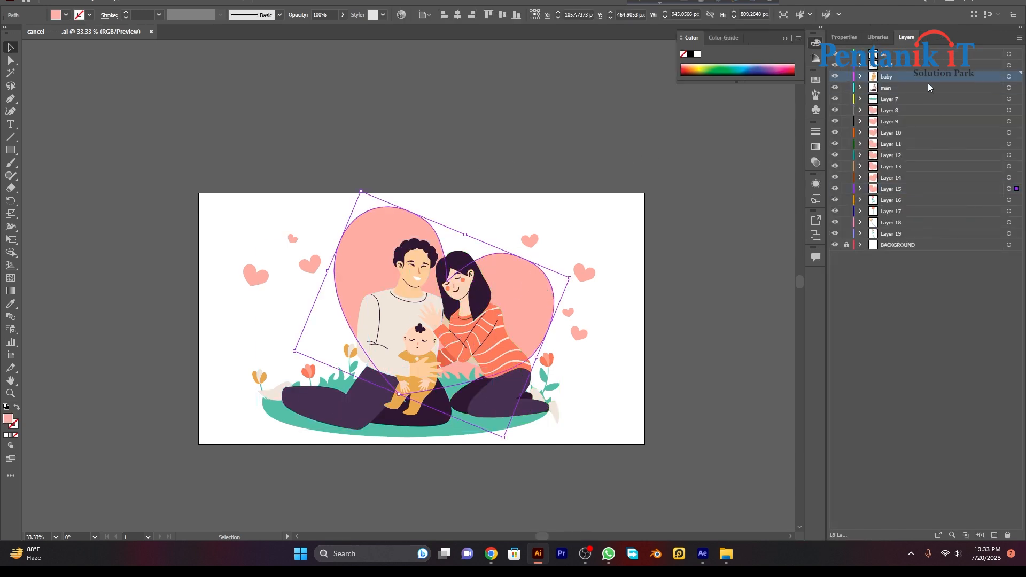
{"action": "left_click", "coordinate": [898, 167]}
{"action": "left_click", "coordinate": [589, 275]}
{"action": "left_click", "coordinate": [594, 338]}
{"action": "left_click", "coordinate": [580, 334]}
{"action": "left_click", "coordinate": [557, 375]}
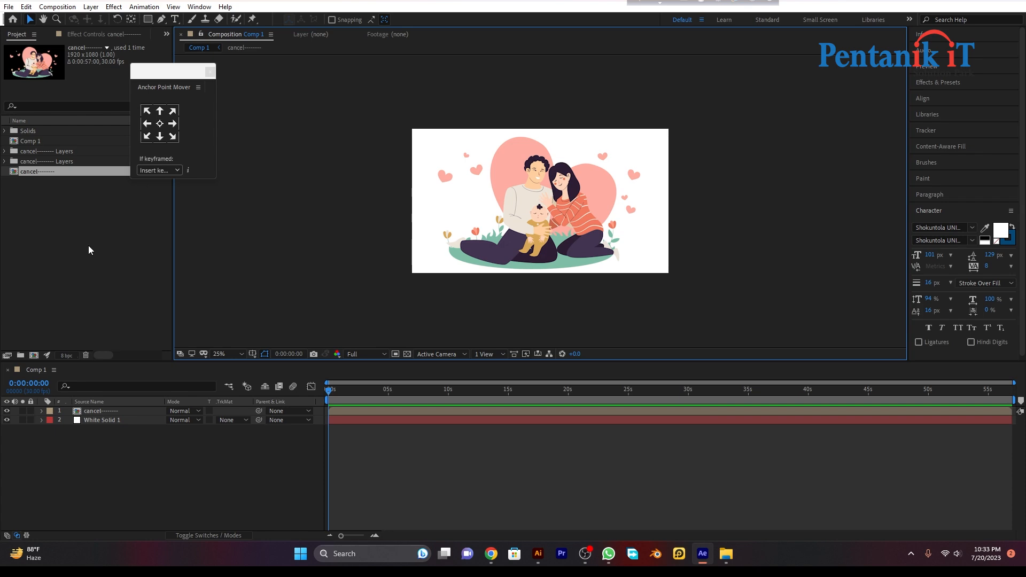
{"action": "double_click", "coordinate": [59, 212]}
{"action": "left_click", "coordinate": [263, 146]}
{"action": "left_click", "coordinate": [264, 162]}
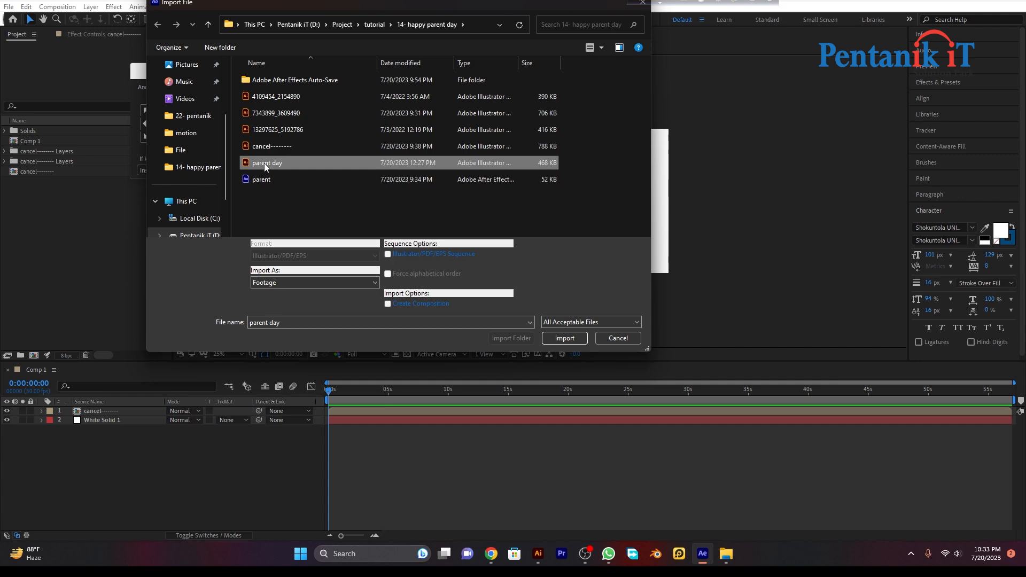
{"action": "left_click", "coordinate": [643, 2]}
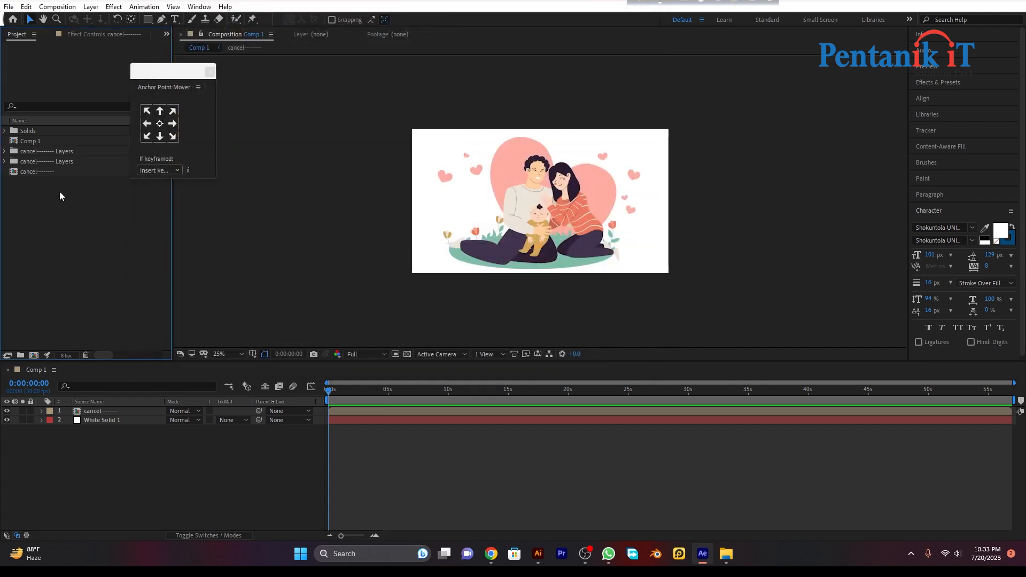
Open the cancel-------- composition from Comp 1 and add a white 1920 × 1080 px solid as its background
{"action": "double_click", "coordinate": [113, 412]}
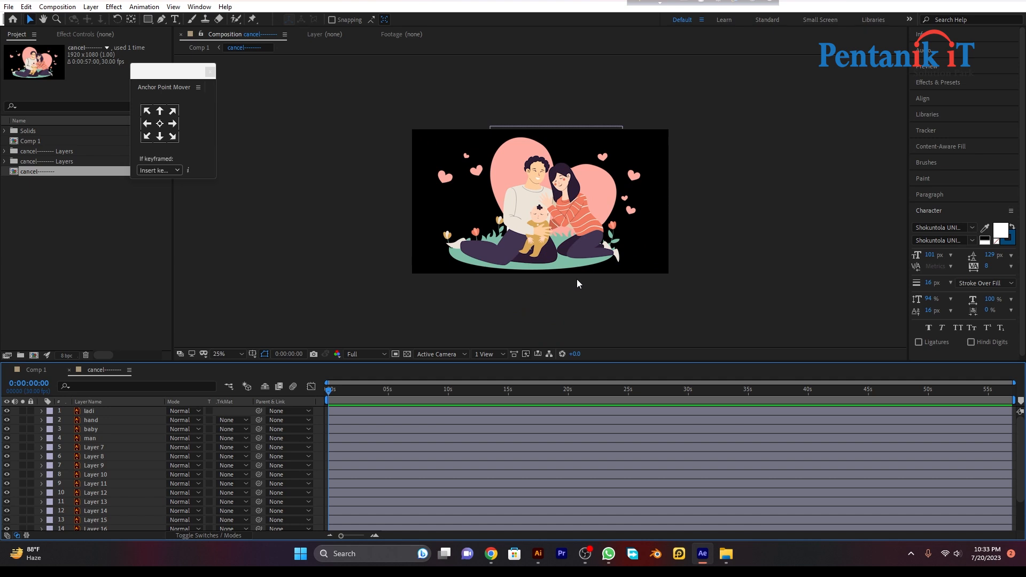
{"action": "scroll", "coordinate": [62, 498], "scroll_direction": "down", "scroll_amount": 3}
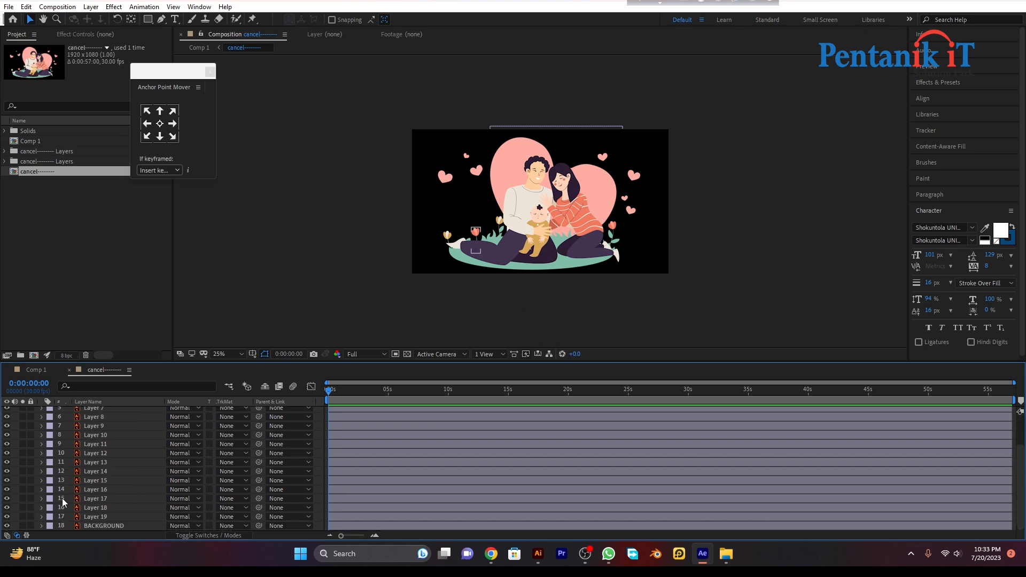
{"action": "left_click", "coordinate": [40, 527]}
{"action": "right_click", "coordinate": [38, 527]}
{"action": "mouse_move", "coordinate": [81, 413]}
{"action": "left_click", "coordinate": [203, 433]}
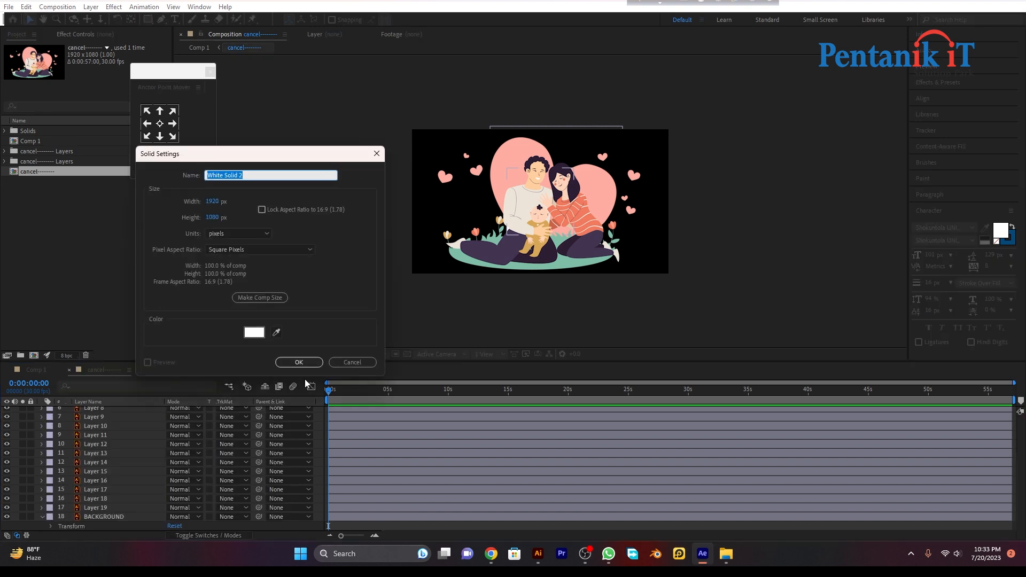
{"action": "left_click", "coordinate": [319, 362]}
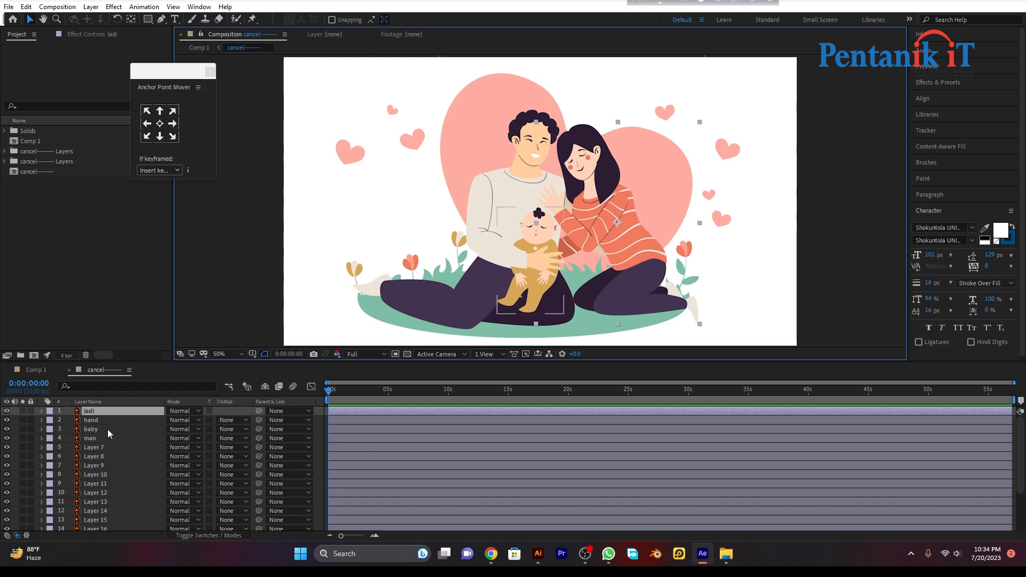
Add Position keyframes to the ladi and man layers at 0:00:00:25
{"action": "left_click", "coordinate": [112, 438]}
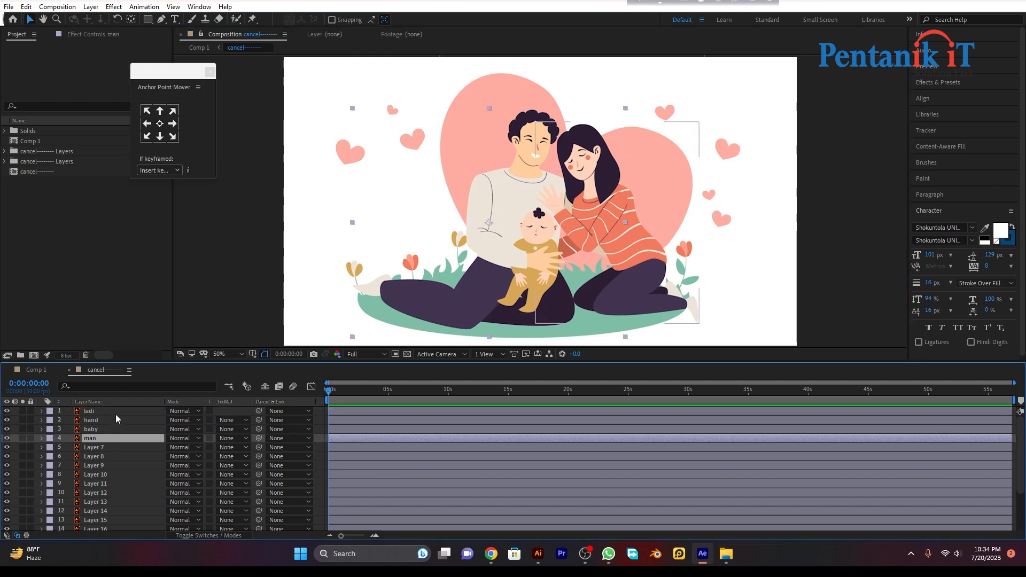
{"action": "left_click", "coordinate": [118, 412], "text": "shift"}
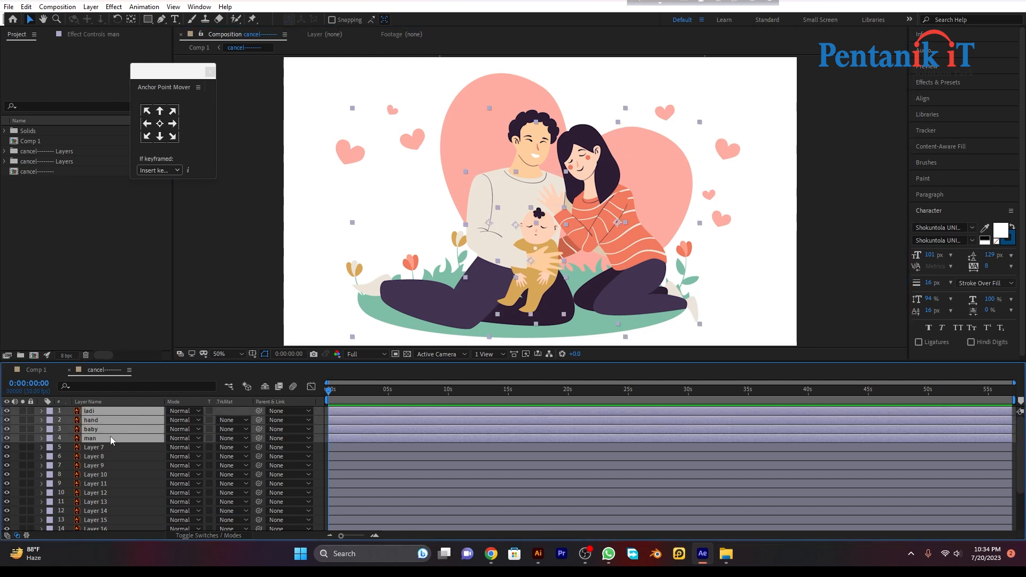
{"action": "left_click", "coordinate": [85, 313]}
{"action": "left_click", "coordinate": [118, 459]}
{"action": "left_click", "coordinate": [118, 438]}
{"action": "left_click", "coordinate": [118, 412], "text": "ctrl"}
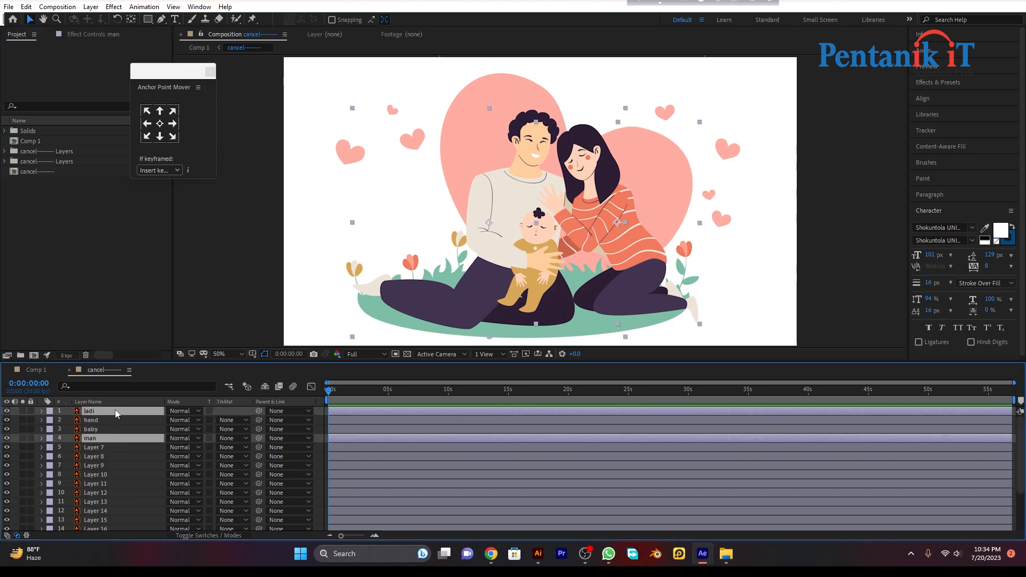
{"action": "left_click", "coordinate": [338, 393]}
{"action": "key", "text": "equal"}
{"action": "key", "text": "p"}
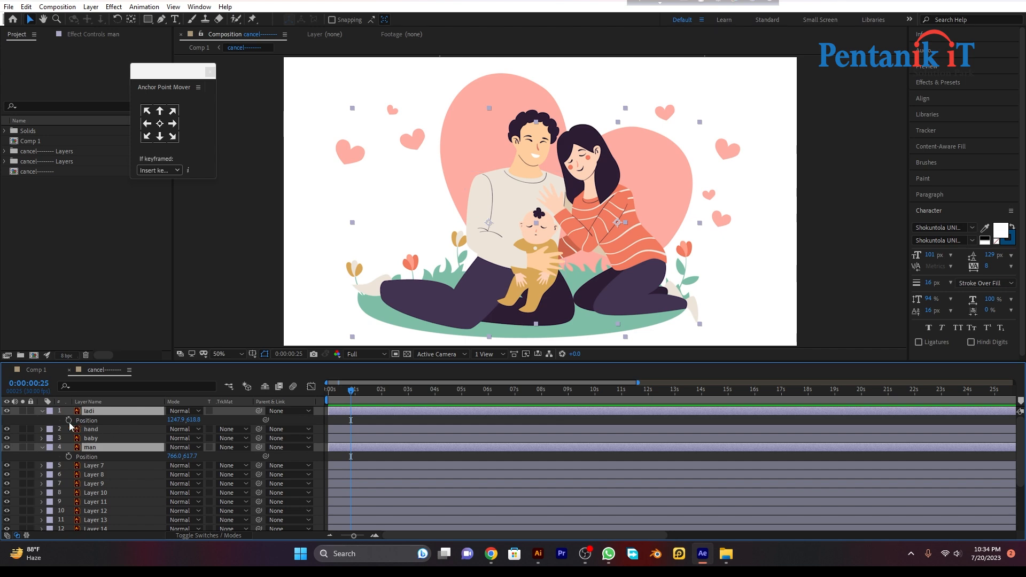
{"action": "left_click", "coordinate": [68, 420]}
At frame 0, move the woman off the canvas's right side to about X 2216 and the man off its left side to about X -618
{"action": "left_click_drag", "start_coordinate": [350, 393], "coordinate": [329, 402]}
{"action": "left_click", "coordinate": [274, 205]}
{"action": "key", "text": "comma"}
{"action": "left_click_drag", "start_coordinate": [563, 218], "coordinate": [703, 216]}
{"action": "left_click", "coordinate": [537, 205]}
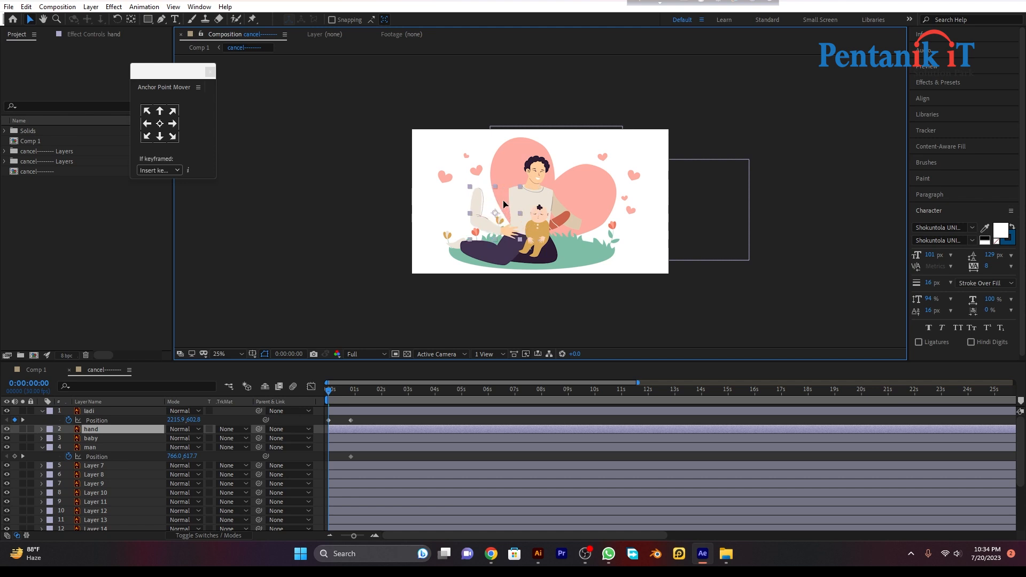
{"action": "left_click_drag", "start_coordinate": [537, 177], "coordinate": [353, 174]}
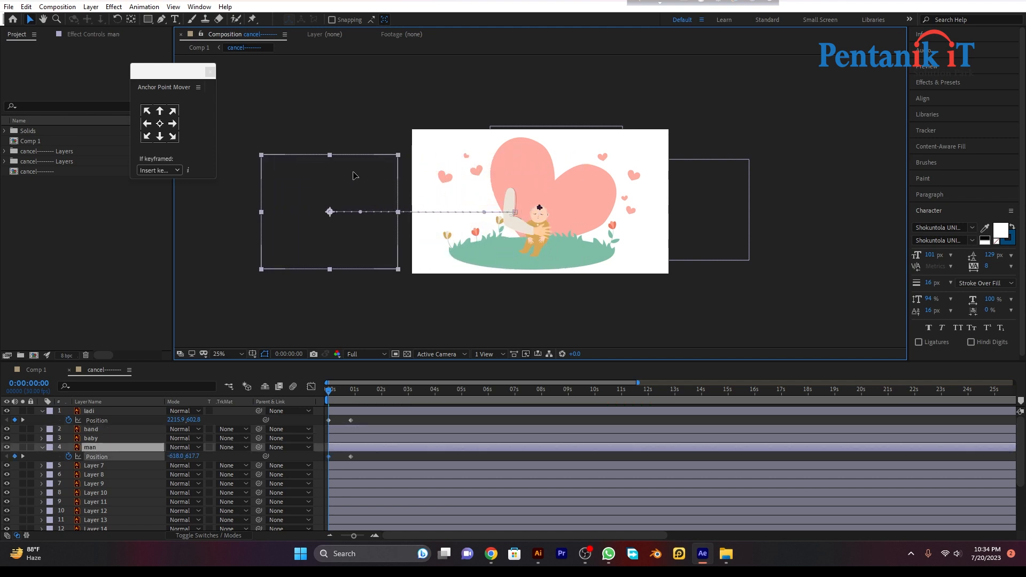
Parent the hand layer to the man layer at 0:00:01:05 and preview the entrance
{"action": "left_click", "coordinate": [511, 201]}
{"action": "left_click", "coordinate": [260, 431]}
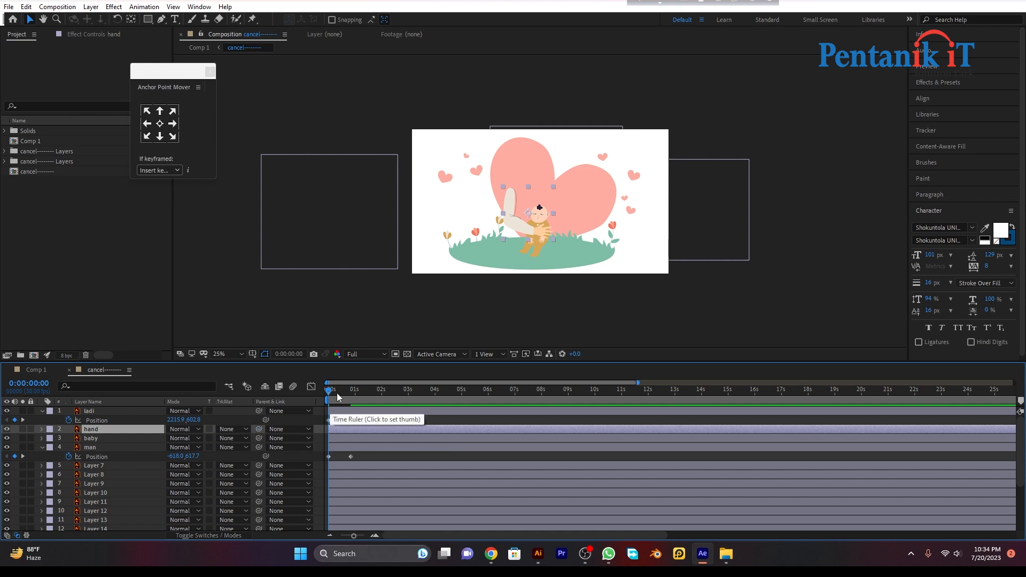
{"action": "left_click_drag", "start_coordinate": [331, 392], "coordinate": [361, 393]}
{"action": "left_click_drag", "start_coordinate": [259, 429], "coordinate": [107, 448]}
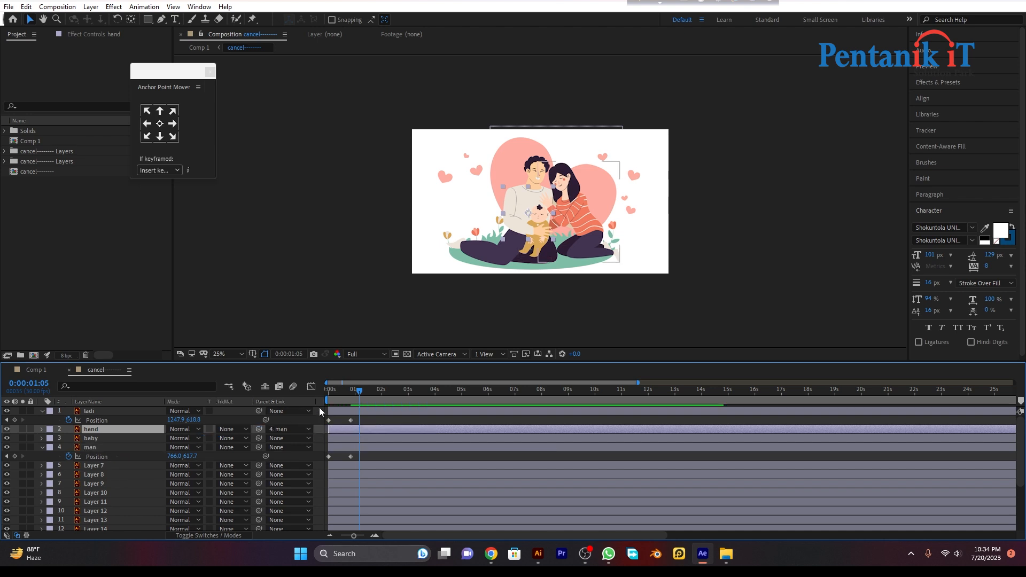
{"action": "left_click_drag", "start_coordinate": [359, 396], "coordinate": [313, 409]}
{"action": "key", "text": "space"}
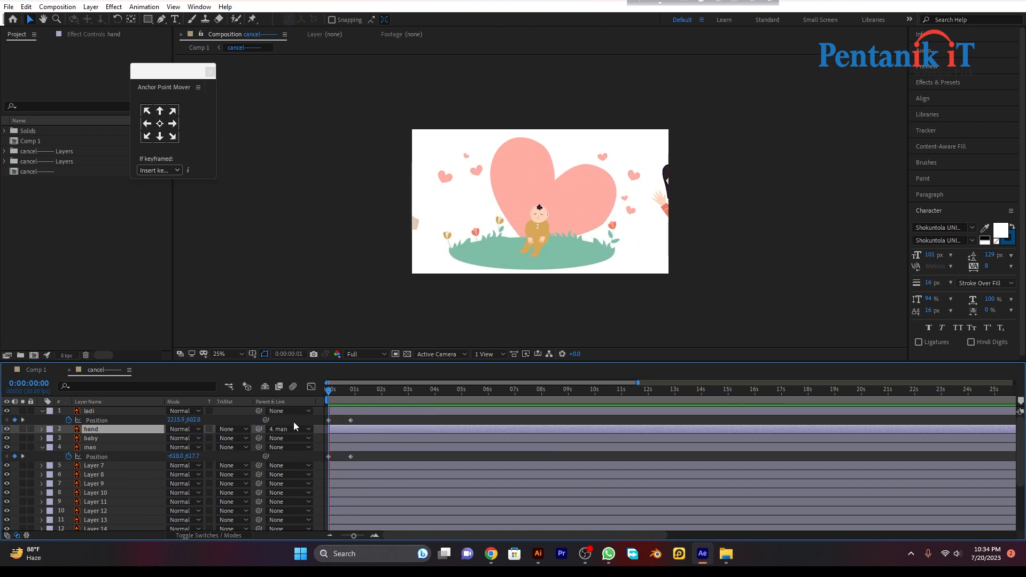
{"action": "key", "text": "space"}
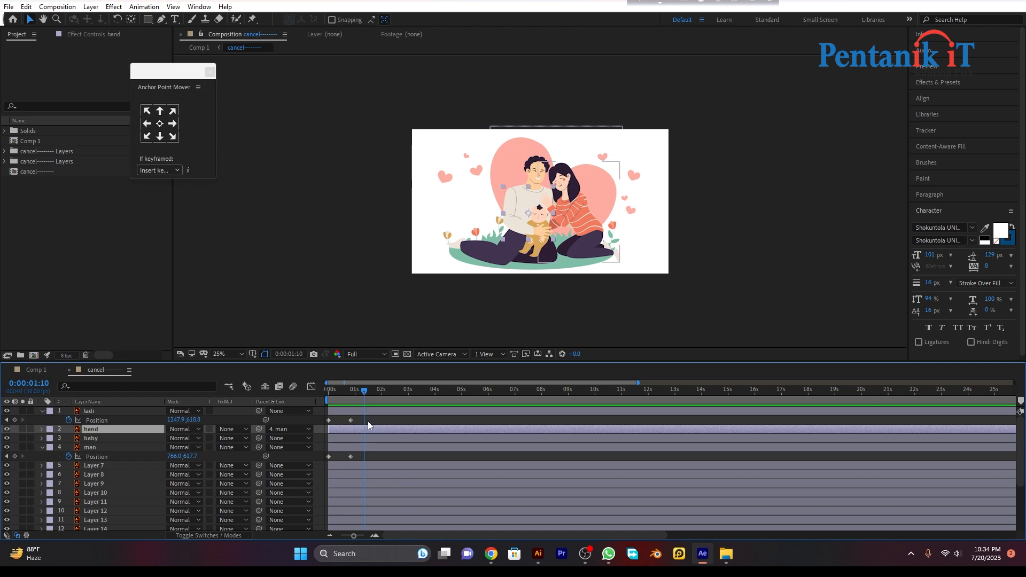
Apply Motion 2's Excite with an easing value of 51 to the Position keyframes of the ladi and man layers
{"action": "left_click_drag", "start_coordinate": [368, 420], "coordinate": [316, 461]}
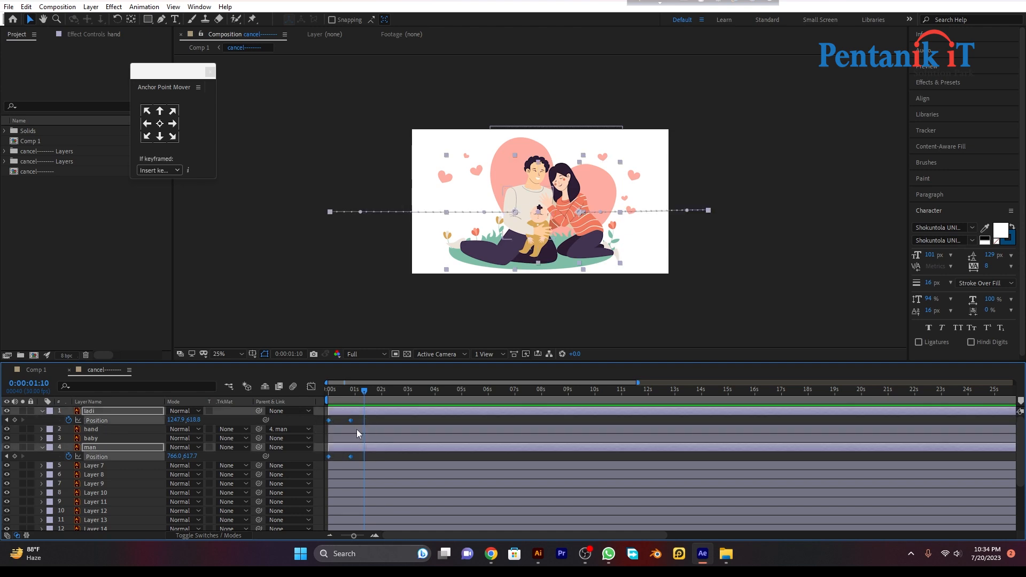
{"action": "left_click", "coordinate": [199, 7]}
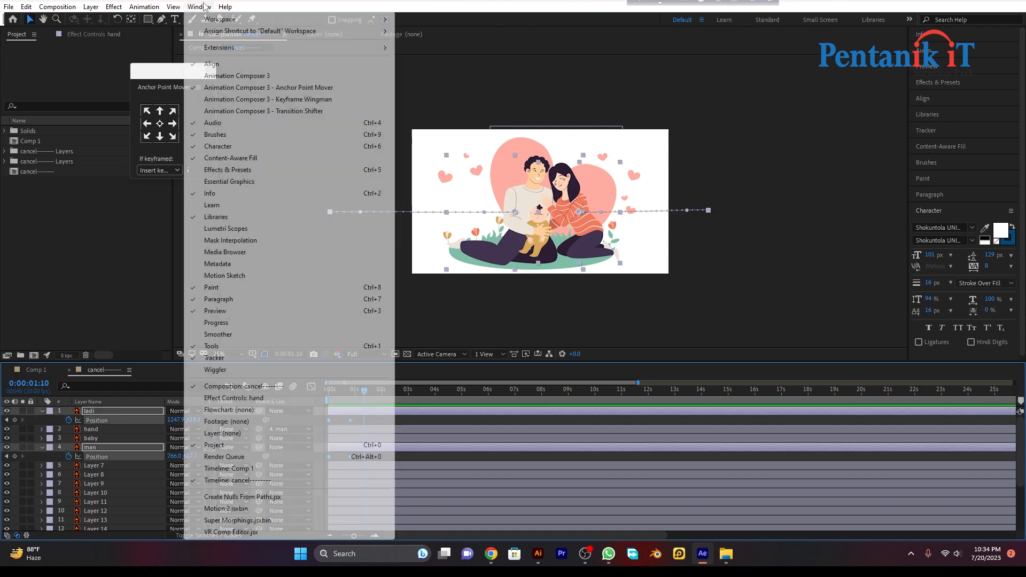
{"action": "left_click", "coordinate": [225, 509]}
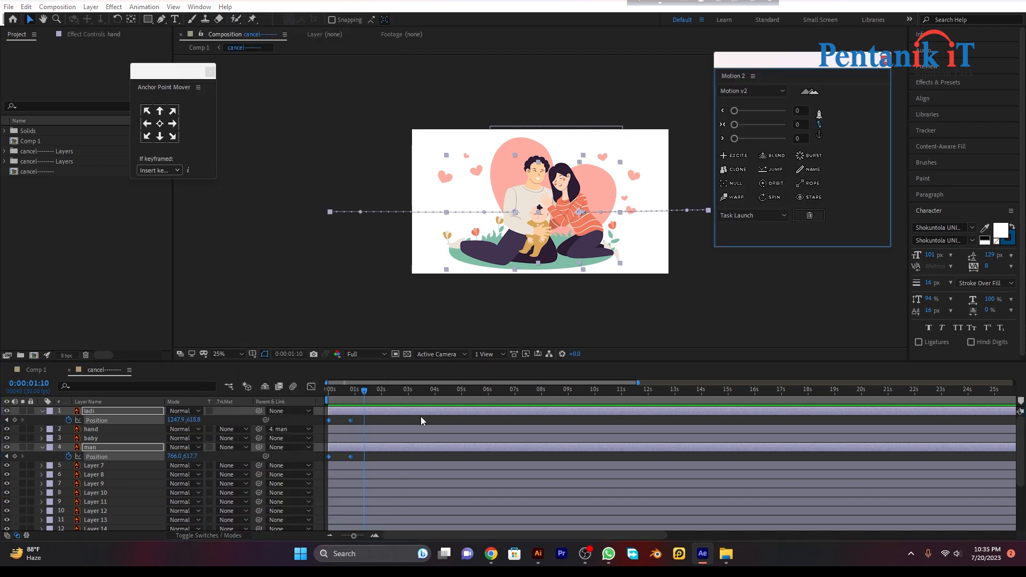
{"action": "left_click", "coordinate": [742, 156]}
{"action": "left_click_drag", "start_coordinate": [734, 138], "coordinate": [760, 138]}
Play the eased entrance of the man and woman from the start to check its motion
{"action": "left_click_drag", "start_coordinate": [370, 392], "coordinate": [317, 400]}
{"action": "key", "text": "space"}
{"action": "key", "text": "space"}
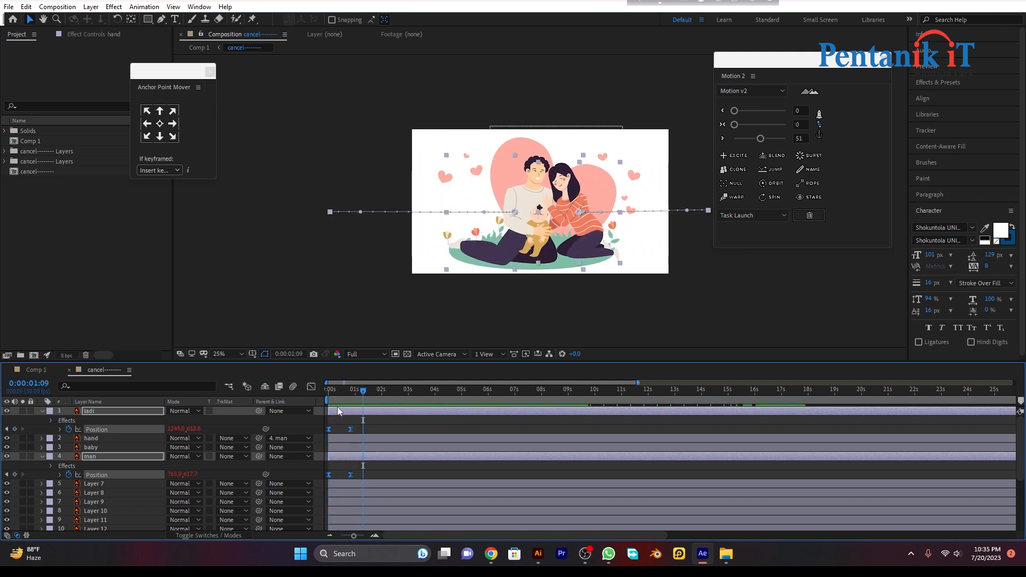
{"action": "left_click_drag", "start_coordinate": [368, 396], "coordinate": [327, 402]}
{"action": "key", "text": "space"}
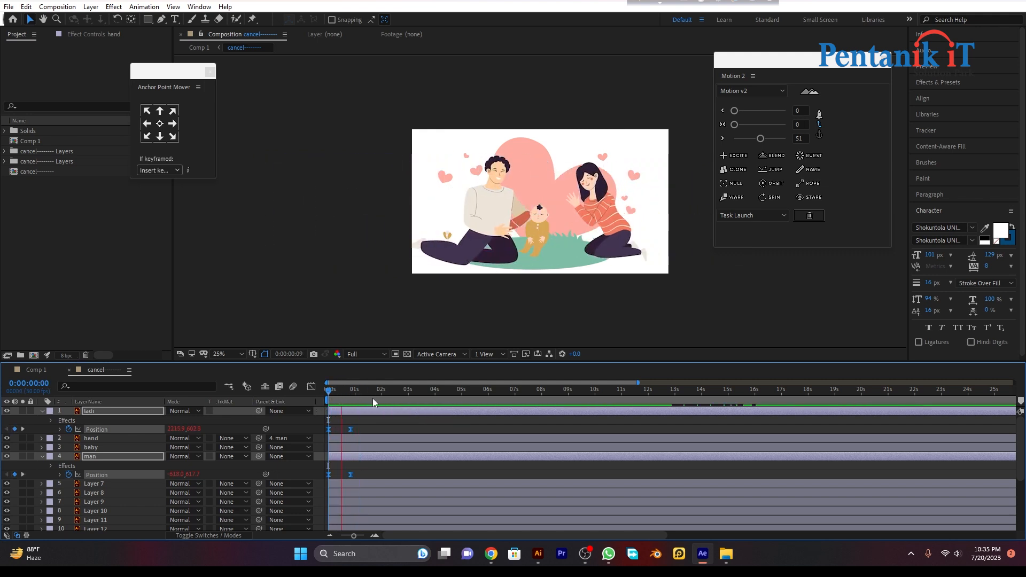
{"action": "key", "text": "space"}
{"action": "key", "text": "space"}
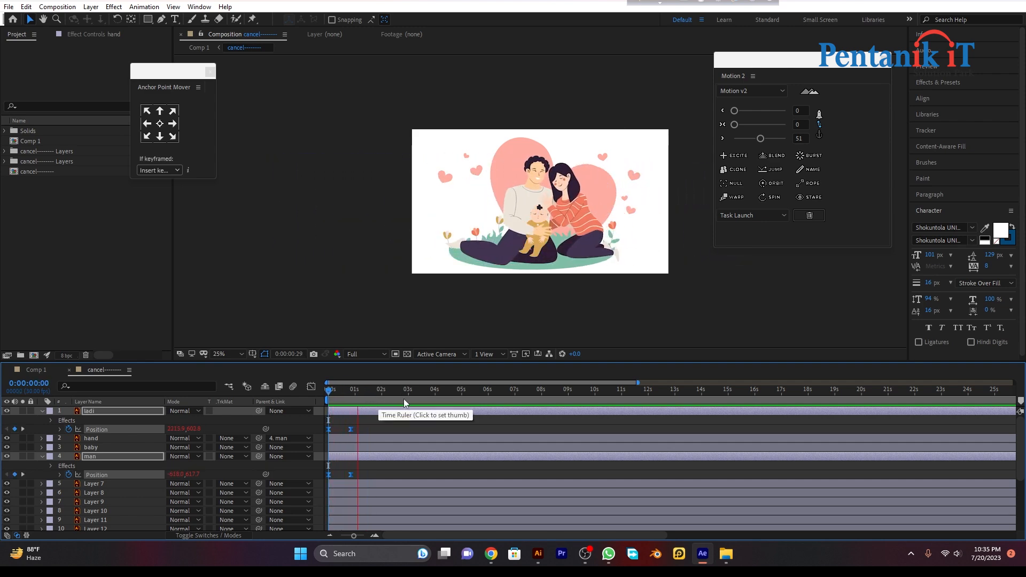
Keyframe the baby layer's Scale from 0% at 0:00:00:18 to 100% at 0:00:01:08 and select both keyframes
{"action": "left_click", "coordinate": [407, 441]}
{"action": "left_click", "coordinate": [389, 447]}
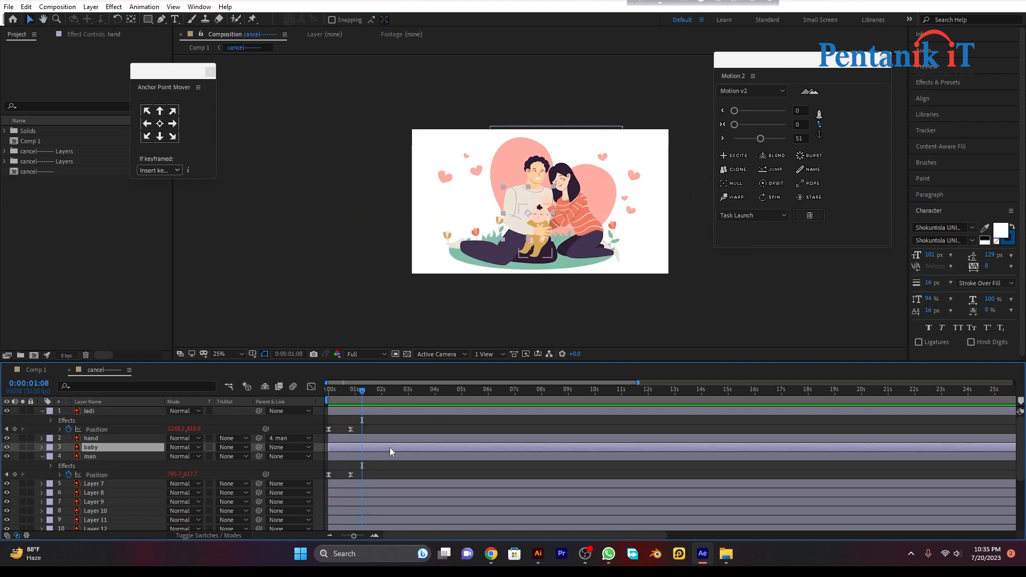
{"action": "key", "text": "s"}
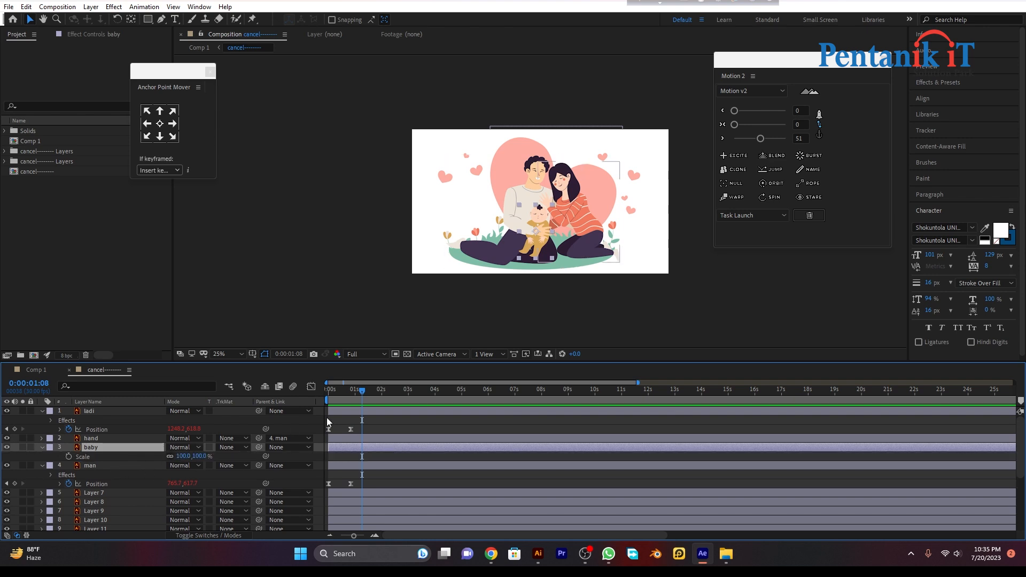
{"action": "left_click", "coordinate": [69, 457]}
{"action": "left_click_drag", "start_coordinate": [358, 399], "coordinate": [345, 403]}
{"action": "left_click", "coordinate": [183, 456]}
{"action": "type", "text": "0"}
{"action": "key", "text": "Return"}
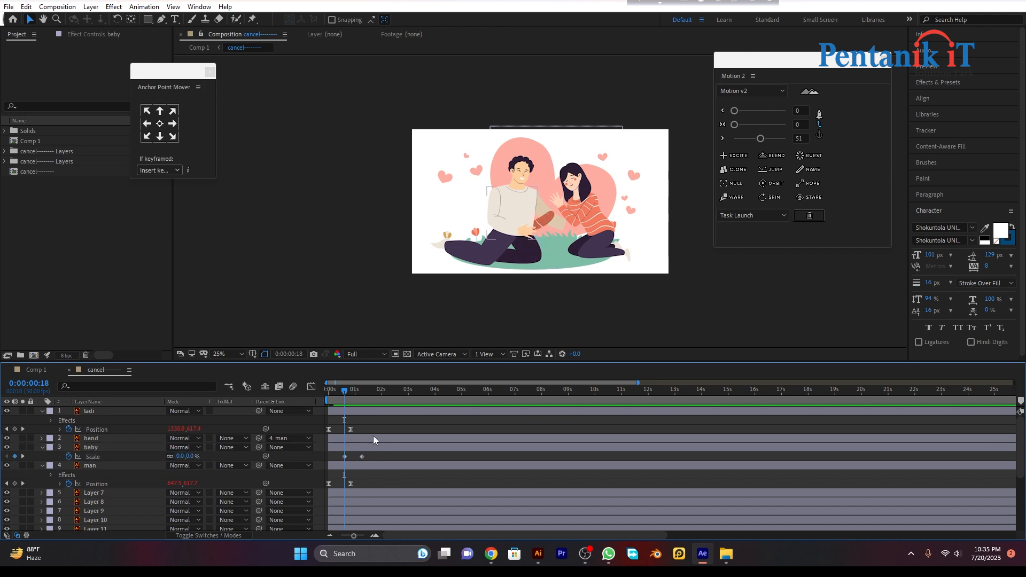
{"action": "left_click_drag", "start_coordinate": [373, 455], "coordinate": [342, 462]}
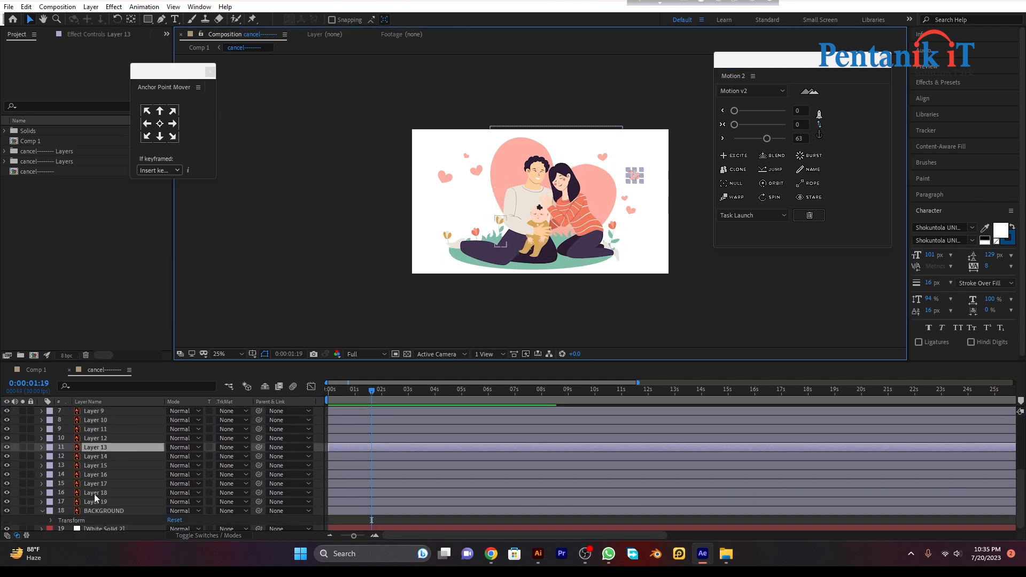
Select the small heart layers, Layer 8 through Layer 15, together, leaving Layer 16 and Layer 17 out of the selection
{"action": "left_click", "coordinate": [108, 419]}
{"action": "left_click", "coordinate": [110, 414], "text": "shift"}
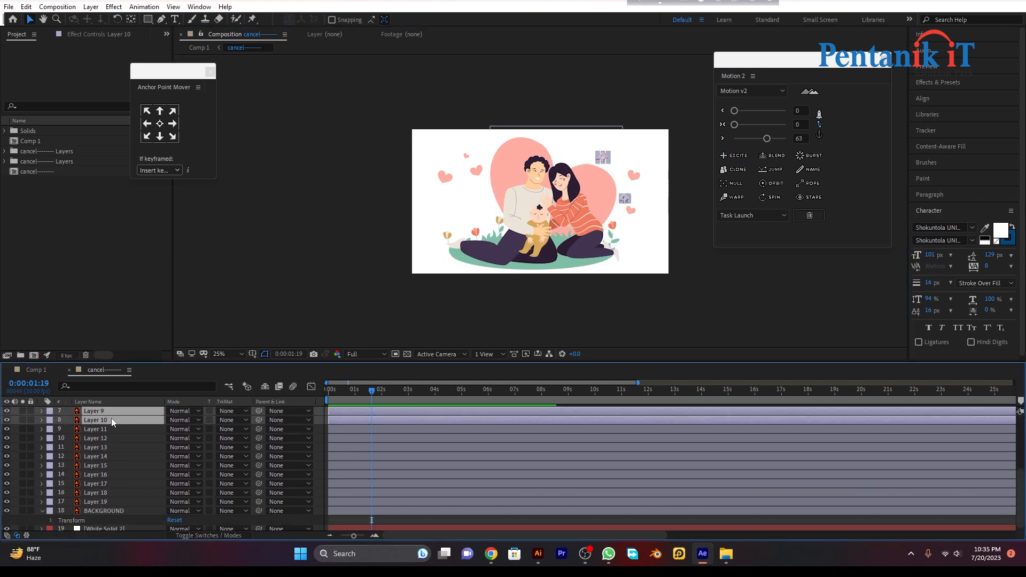
{"action": "left_click", "coordinate": [110, 429], "text": "shift"}
{"action": "left_click", "coordinate": [105, 440], "text": "shift"}
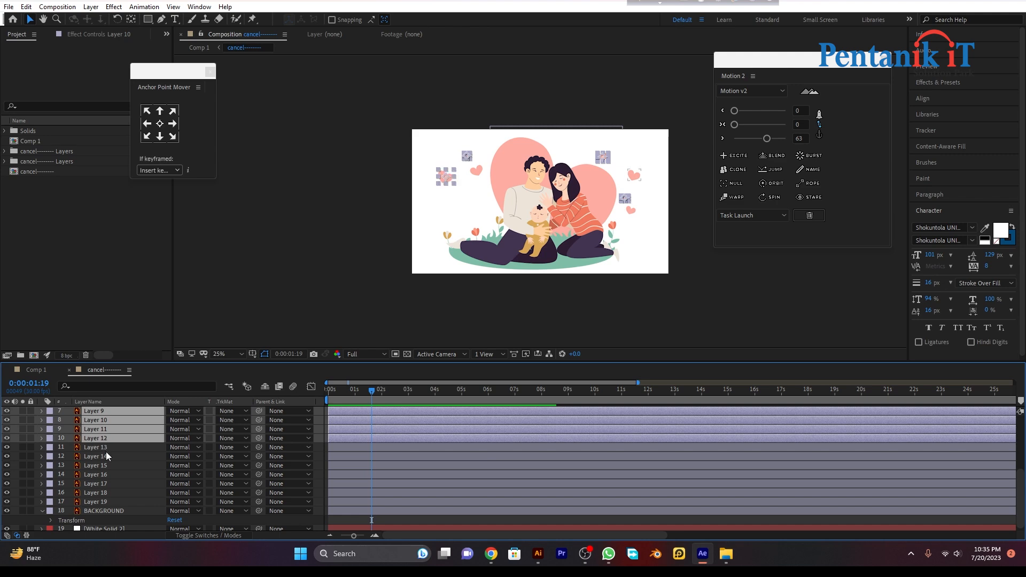
{"action": "left_click", "coordinate": [106, 449], "text": "shift"}
{"action": "left_click", "coordinate": [105, 458], "text": "shift"}
{"action": "left_click", "coordinate": [106, 467], "text": "shift"}
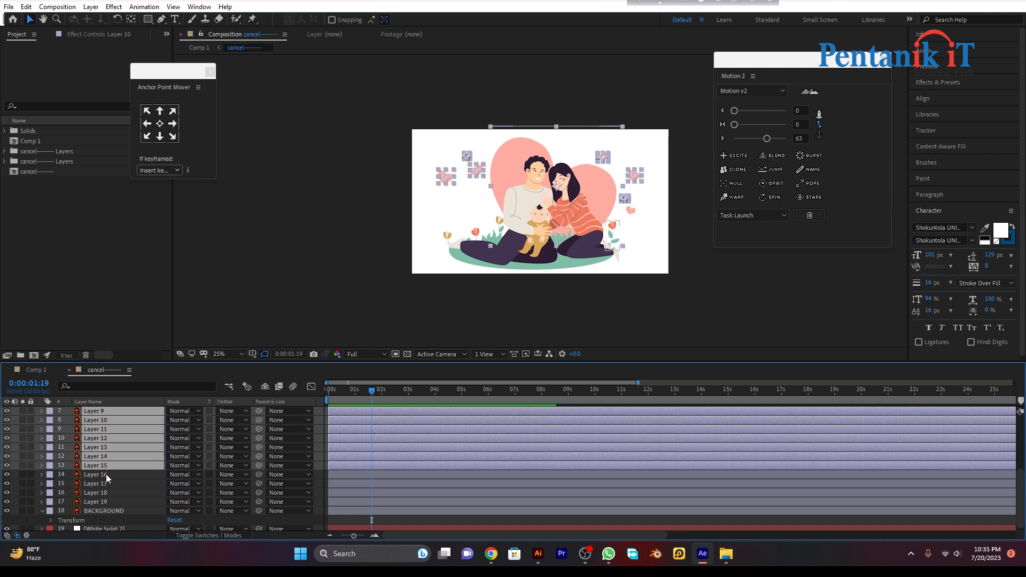
{"action": "left_click", "coordinate": [106, 473], "text": "shift"}
{"action": "left_click", "coordinate": [107, 483], "text": "shift"}
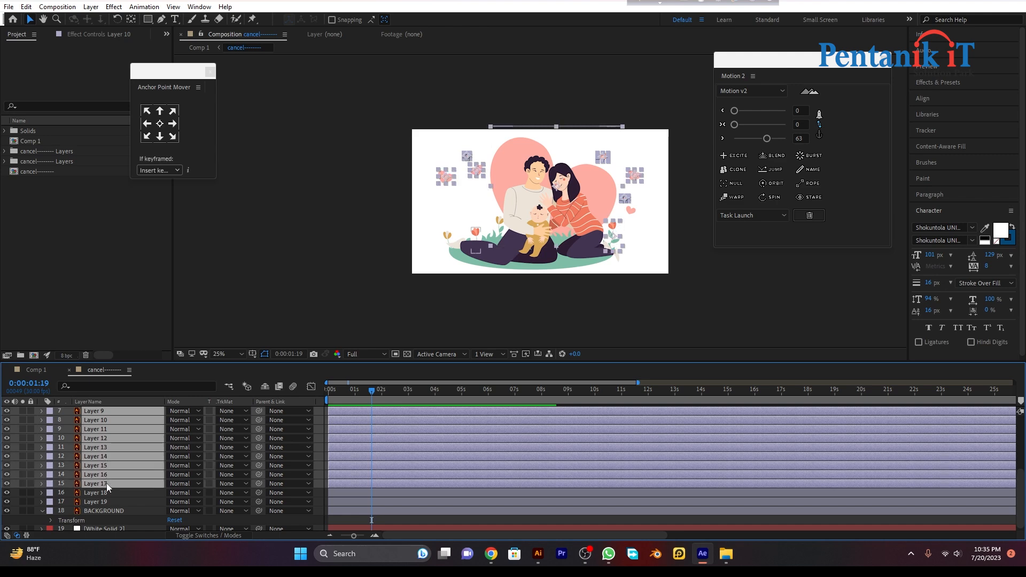
{"action": "left_click", "coordinate": [111, 466], "text": "shift"}
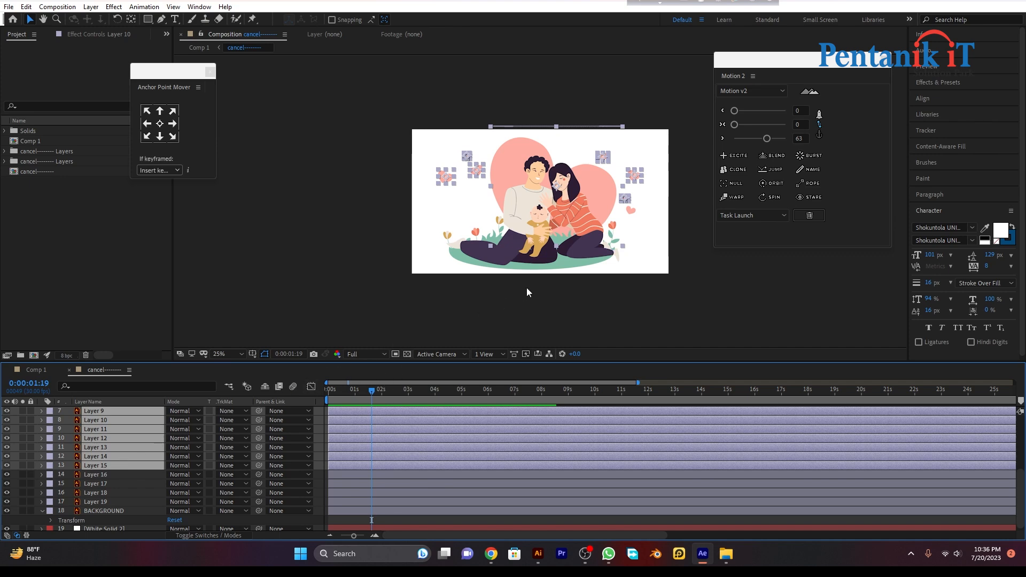
{"action": "left_click", "coordinate": [631, 212], "text": "shift"}
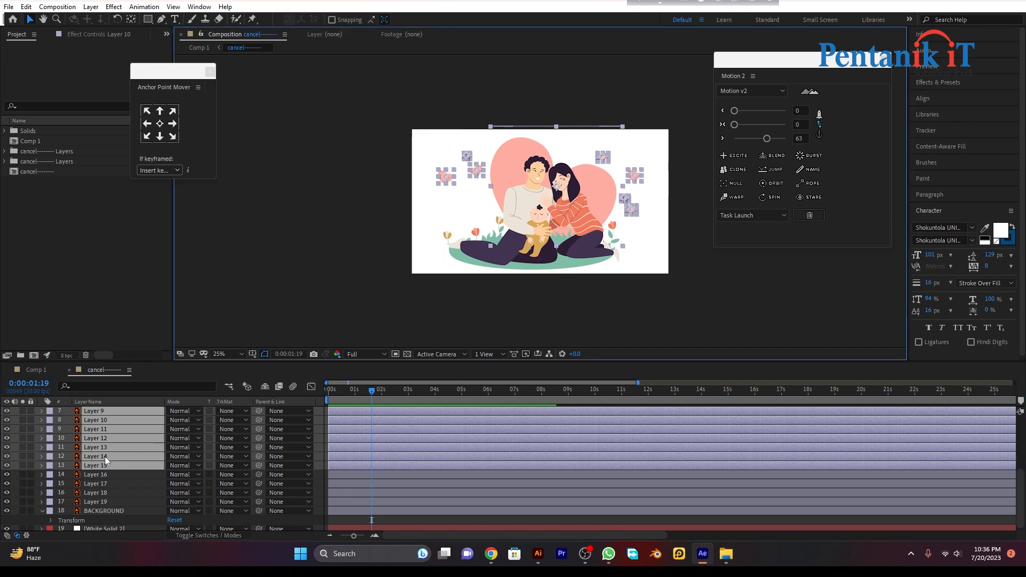
{"action": "scroll", "coordinate": [129, 444], "scroll_direction": "up", "scroll_amount": 3}
{"action": "scroll", "coordinate": [129, 444], "scroll_direction": "down", "scroll_amount": 2}
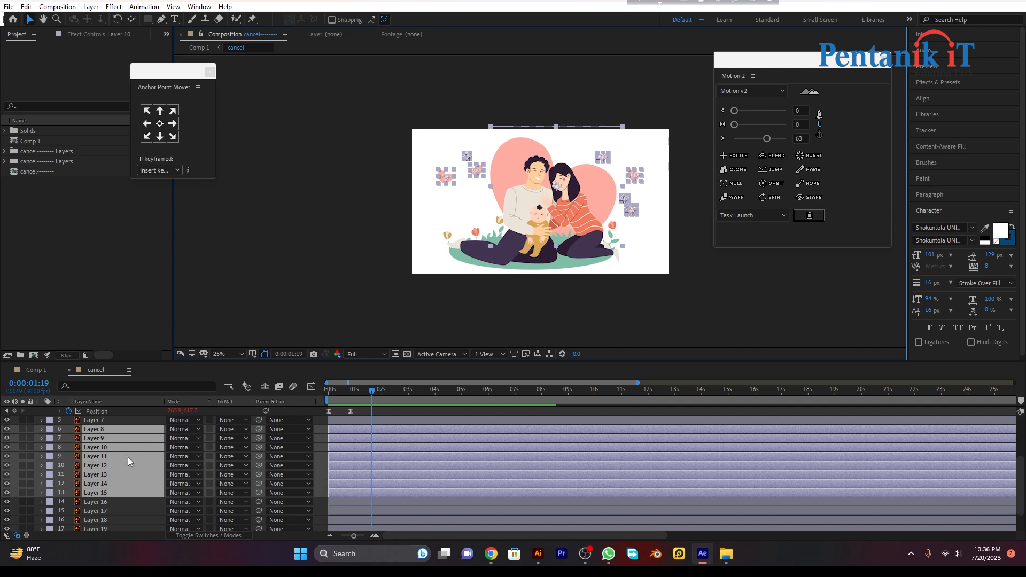
Keyframe the selected heart layers' Scale from 0% at 0:00:00:22 to 100% at 0:00:01:19 and select the keyframes
{"action": "left_click", "coordinate": [181, 438]}
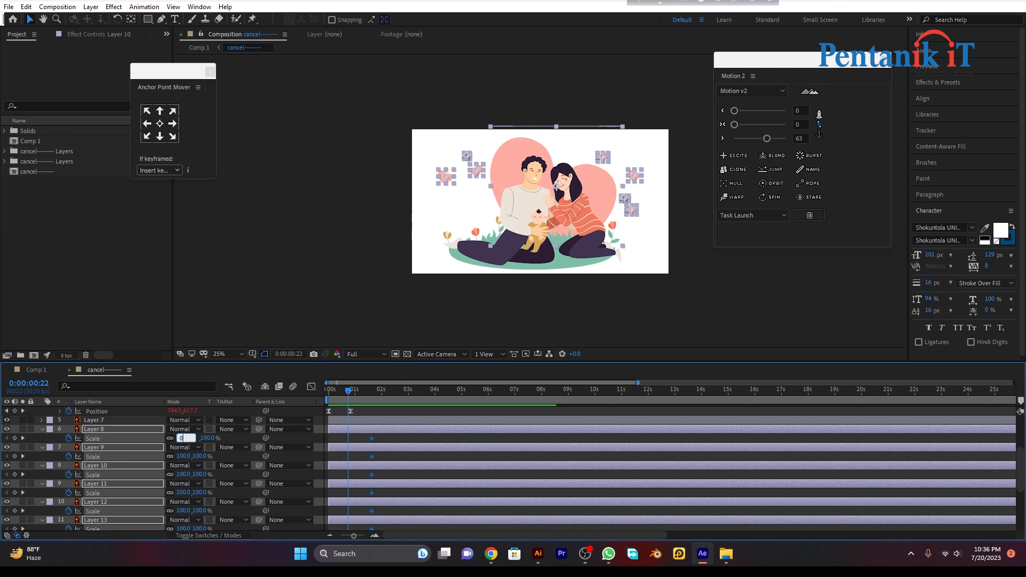
{"action": "type", "text": "0"}
{"action": "left_click", "coordinate": [271, 273]}
{"action": "left_click_drag", "start_coordinate": [386, 434], "coordinate": [306, 529]}
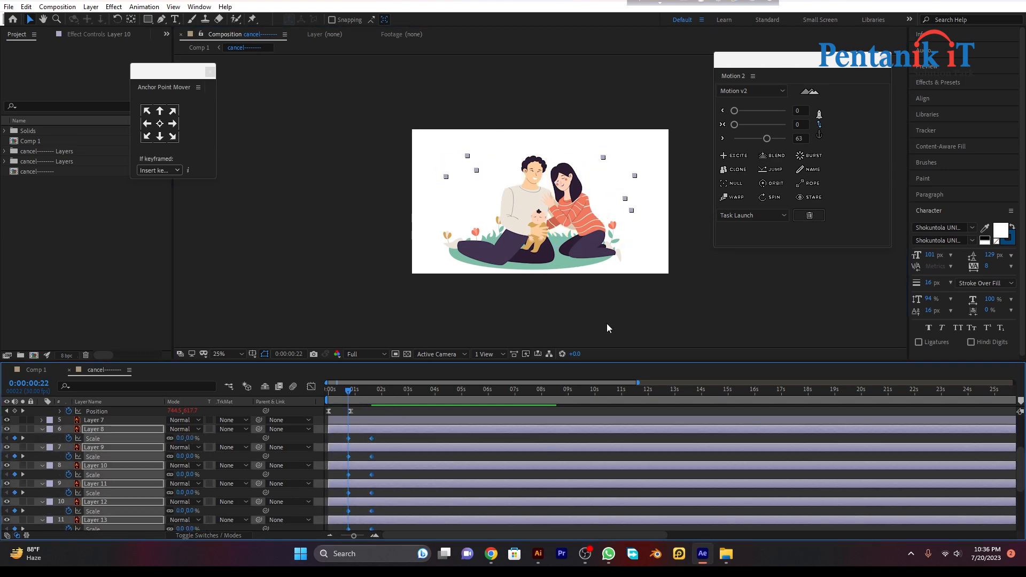
Apply Motion 2's Excite to the heart layers' Scale keyframes with an easing value of 41
{"action": "left_click", "coordinate": [735, 156]}
{"action": "left_click_drag", "start_coordinate": [767, 139], "coordinate": [756, 138]}
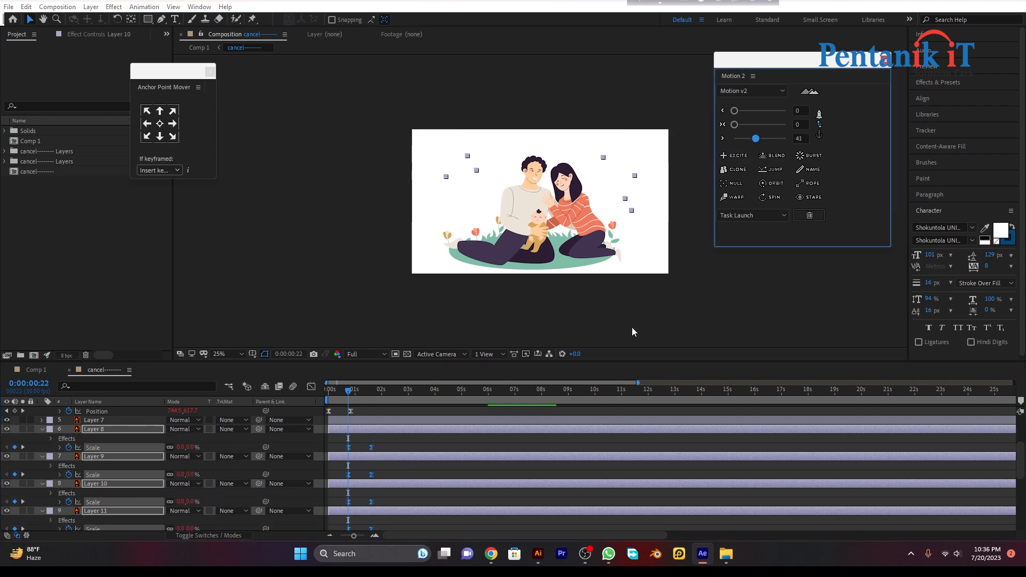
{"action": "left_click", "coordinate": [660, 327]}
Stagger the heart layers in time so they pop in at different moments, and play back the animation
{"action": "left_click_drag", "start_coordinate": [387, 455], "coordinate": [400, 511]}
{"action": "scroll", "coordinate": [406, 500], "scroll_direction": "down", "scroll_amount": 2}
{"action": "scroll", "coordinate": [407, 473], "scroll_direction": "down", "scroll_amount": 3}
{"action": "left_click_drag", "start_coordinate": [387, 458], "coordinate": [381, 458]}
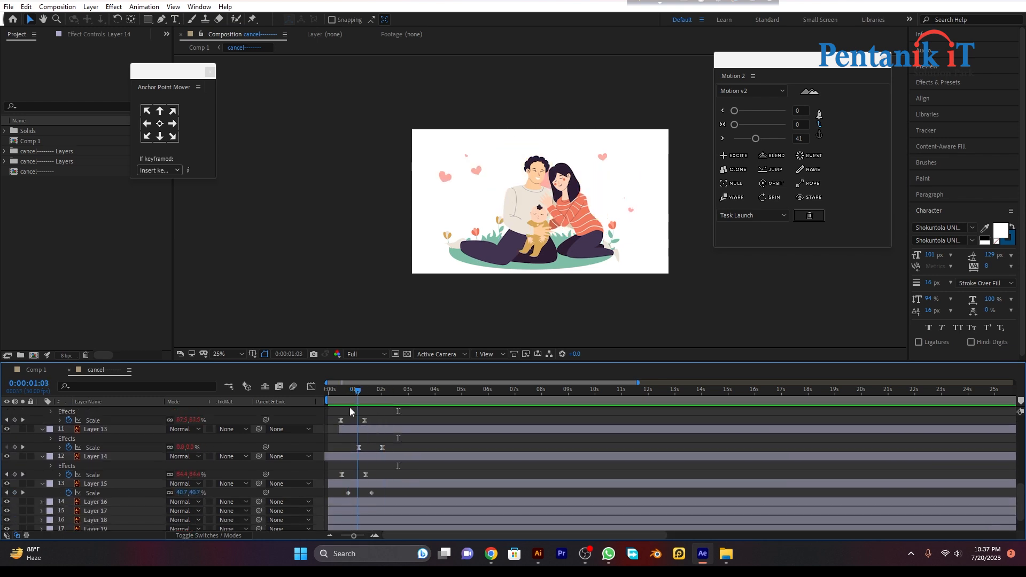
{"action": "key", "text": "space"}
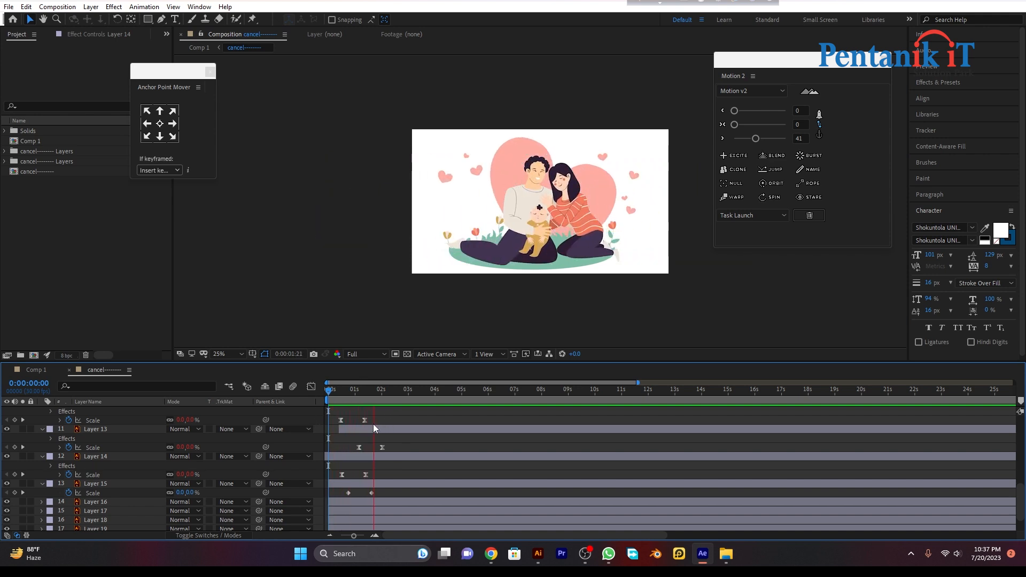
{"action": "left_click", "coordinate": [358, 181]}
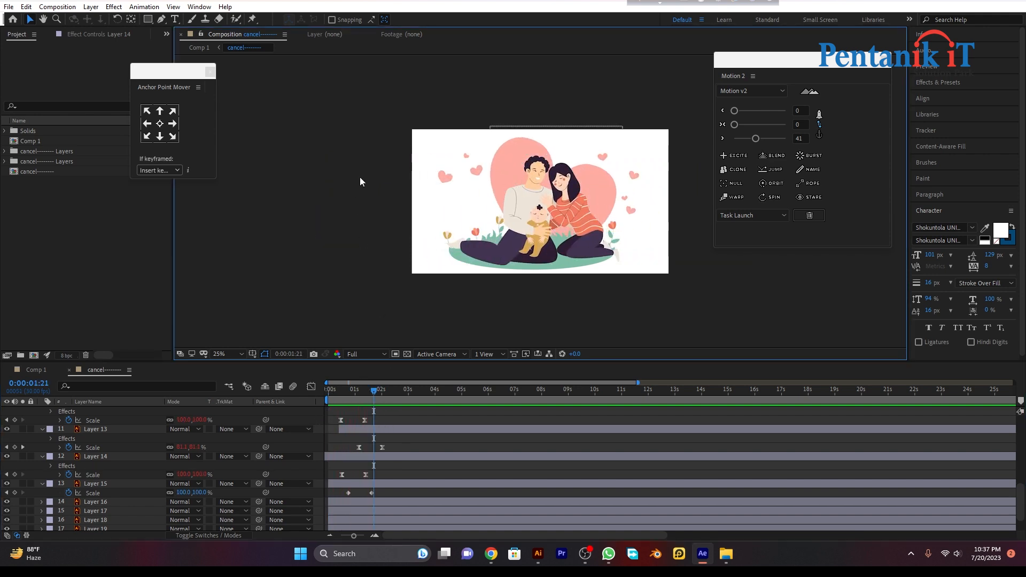
Add a two-line text layer reading "INETERNATION Parents Day" beside the family with the Type tool
{"action": "left_click", "coordinate": [176, 21]}
{"action": "key", "text": "period"}
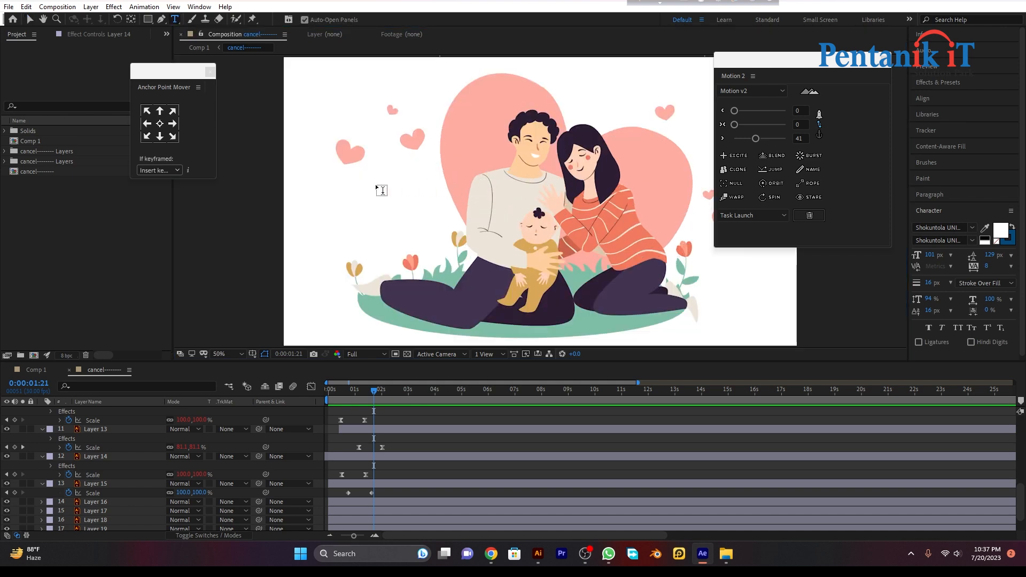
{"action": "left_click", "coordinate": [331, 194]}
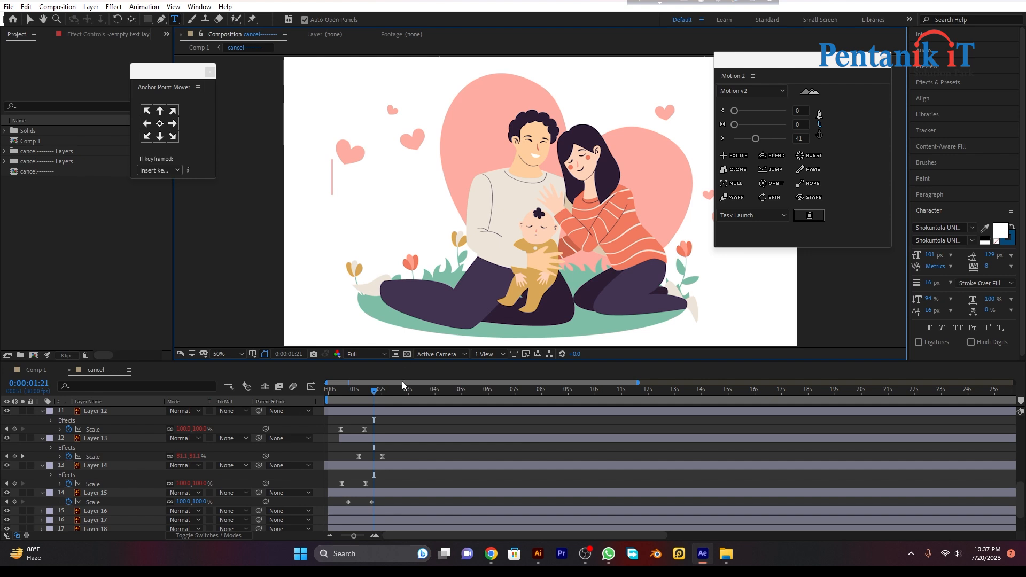
{"action": "scroll", "coordinate": [404, 417], "scroll_direction": "up", "scroll_amount": 8}
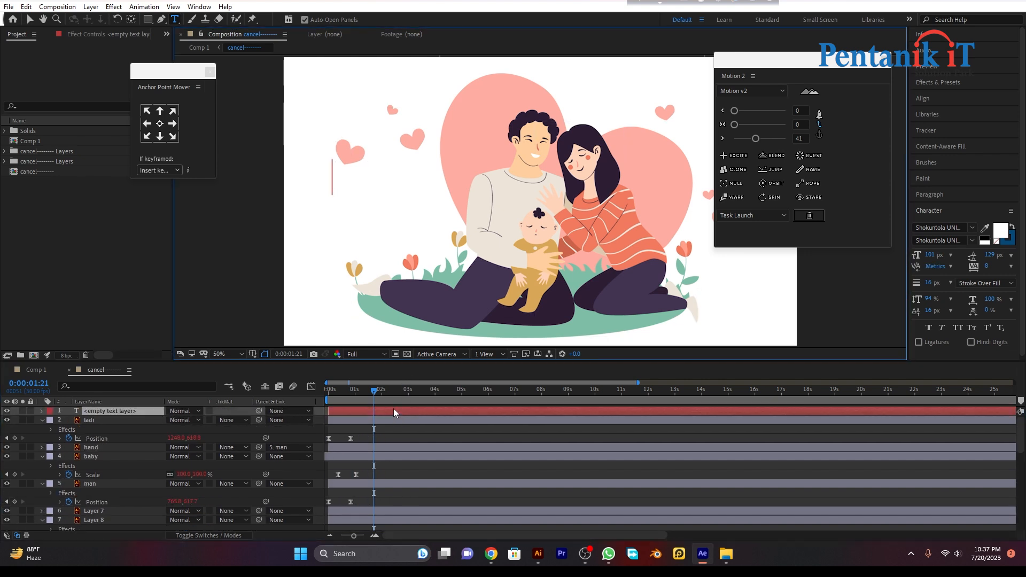
{"action": "type", "text": "Inter"}
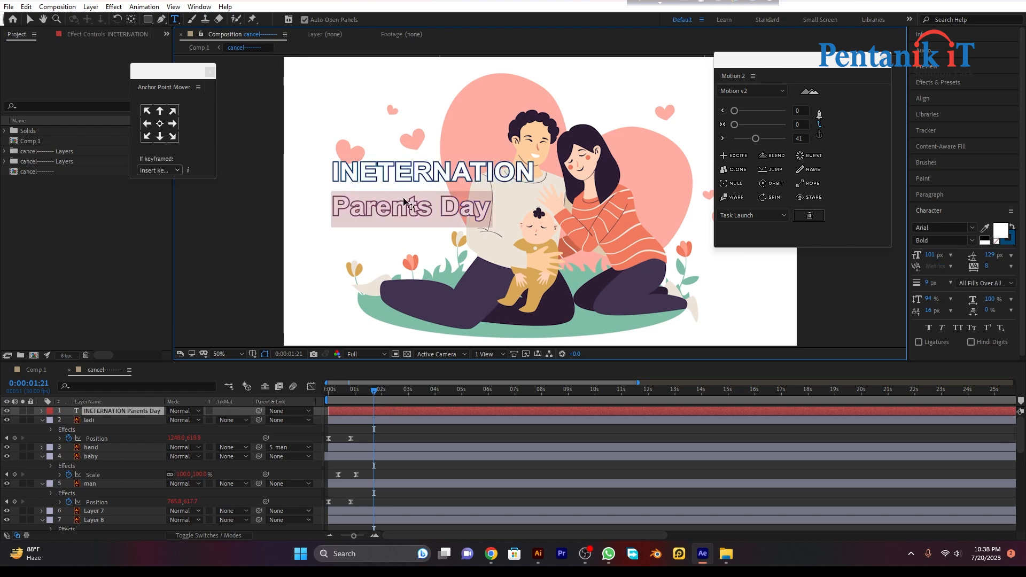
Center-align both lines of the title text
{"action": "key", "text": "ctrl+a"}
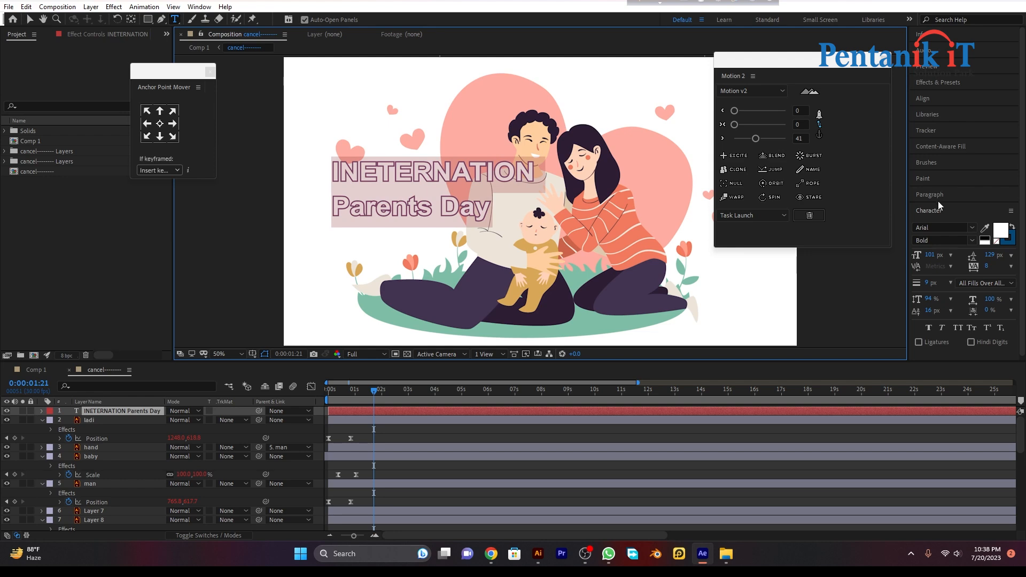
{"action": "scroll", "coordinate": [934, 208], "scroll_direction": "down", "scroll_amount": 1}
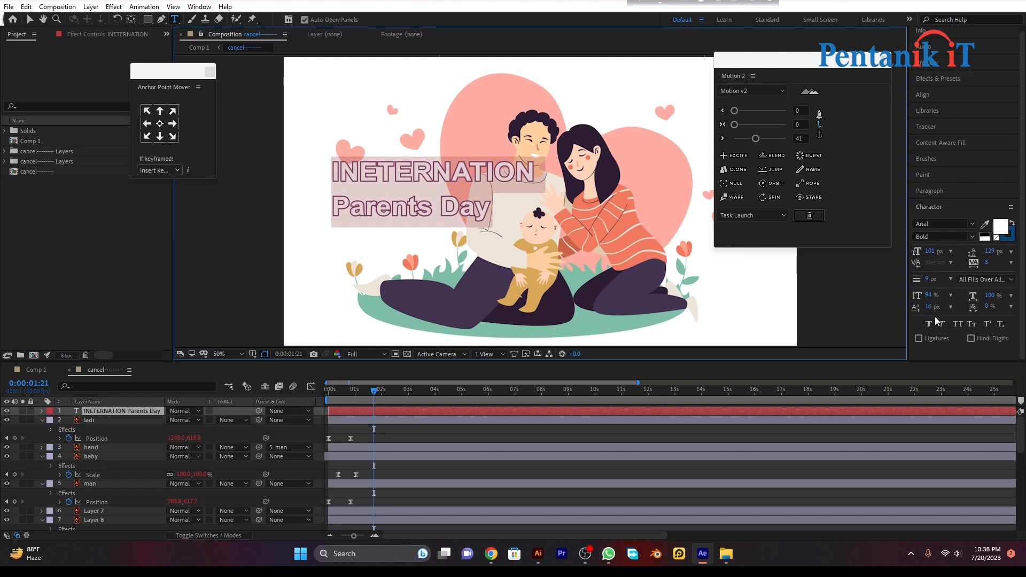
{"action": "left_click", "coordinate": [939, 193]}
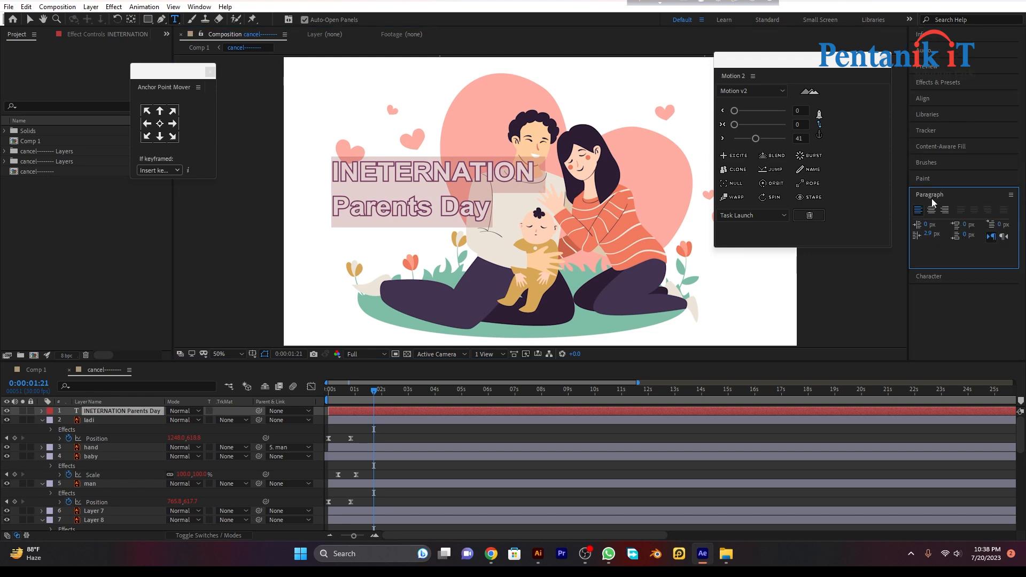
{"action": "left_click", "coordinate": [932, 211]}
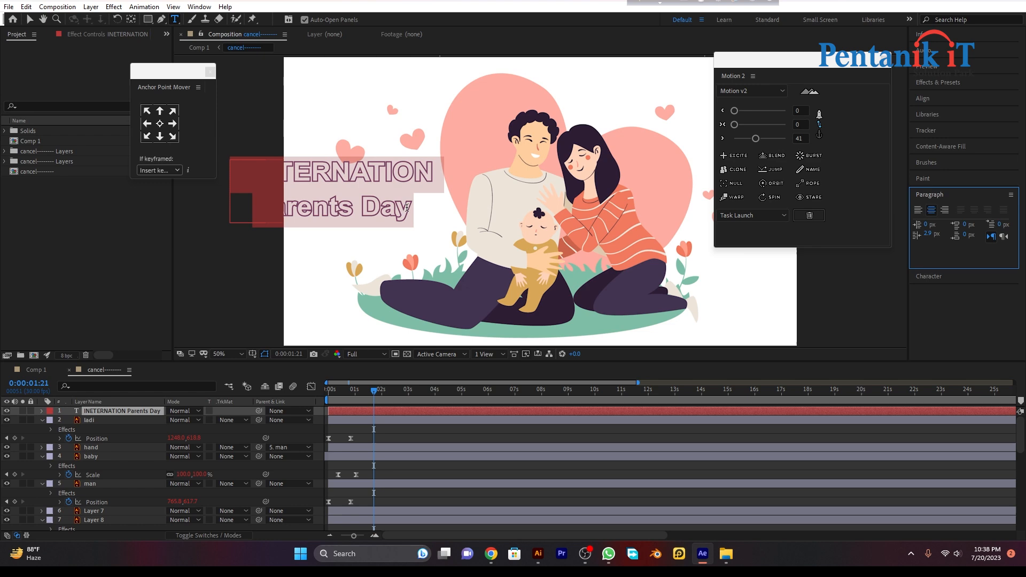
Scale the title layer to 64% and place it in the empty area beside the man
{"action": "left_click", "coordinate": [30, 19]}
{"action": "left_click_drag", "start_coordinate": [335, 174], "coordinate": [392, 192]}
{"action": "key", "text": "s"}
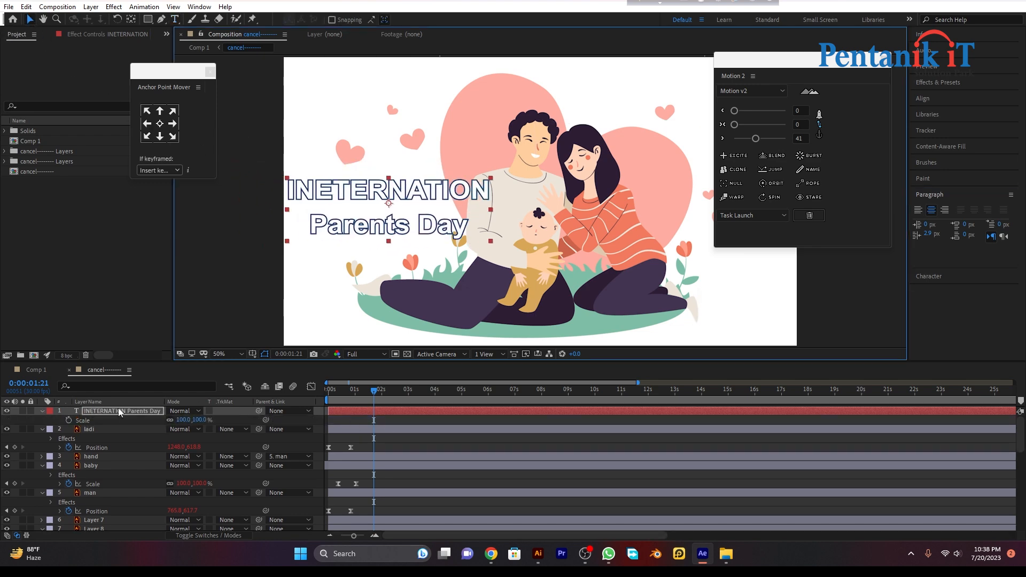
{"action": "left_click_drag", "start_coordinate": [184, 423], "coordinate": [165, 423]}
{"action": "left_click_drag", "start_coordinate": [425, 209], "coordinate": [407, 208]}
Change the title text's fill color to bright yellow and its font to Forte
{"action": "double_click", "coordinate": [407, 208]}
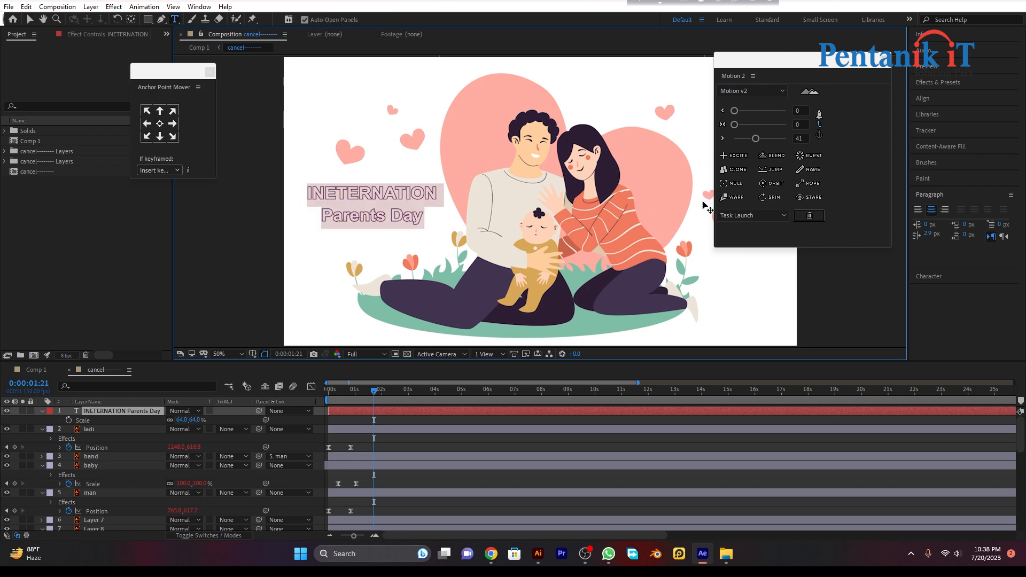
{"action": "left_click", "coordinate": [923, 285]}
{"action": "left_click", "coordinate": [1001, 231]}
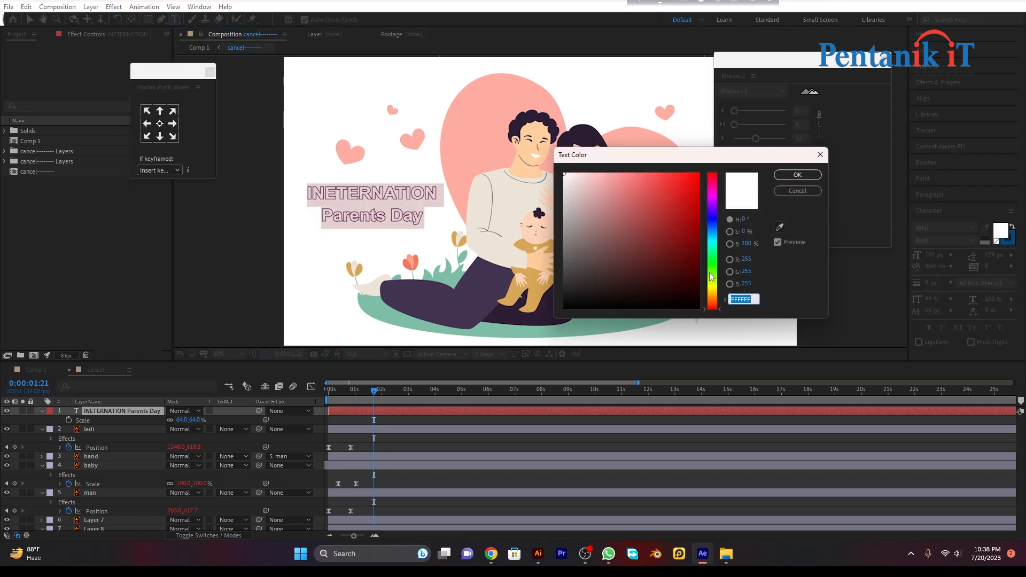
{"action": "left_click", "coordinate": [714, 285]}
{"action": "left_click_drag", "start_coordinate": [716, 287], "coordinate": [716, 291]}
{"action": "left_click_drag", "start_coordinate": [675, 205], "coordinate": [709, 170]}
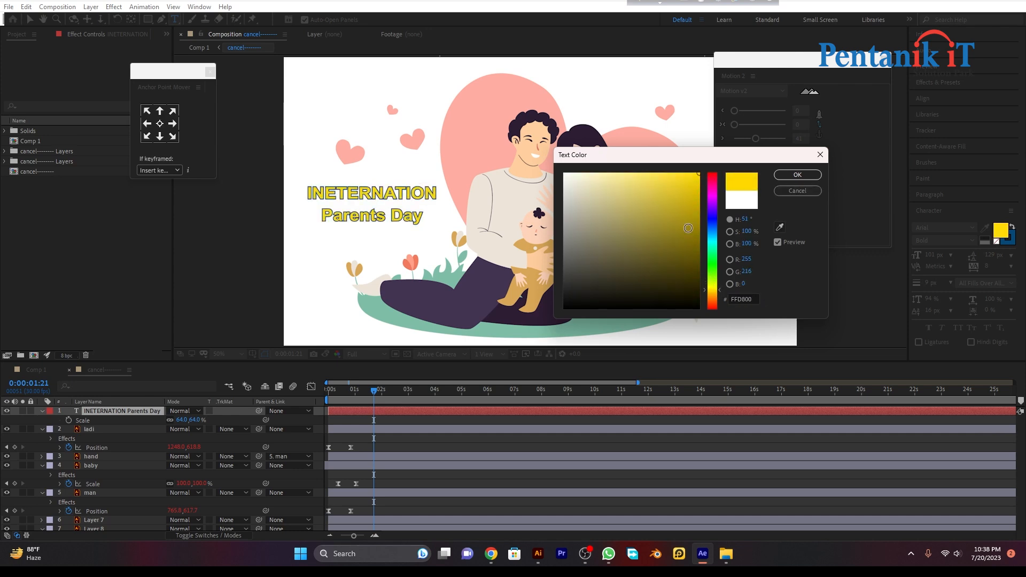
{"action": "left_click_drag", "start_coordinate": [711, 281], "coordinate": [715, 288]}
{"action": "left_click", "coordinate": [797, 174]}
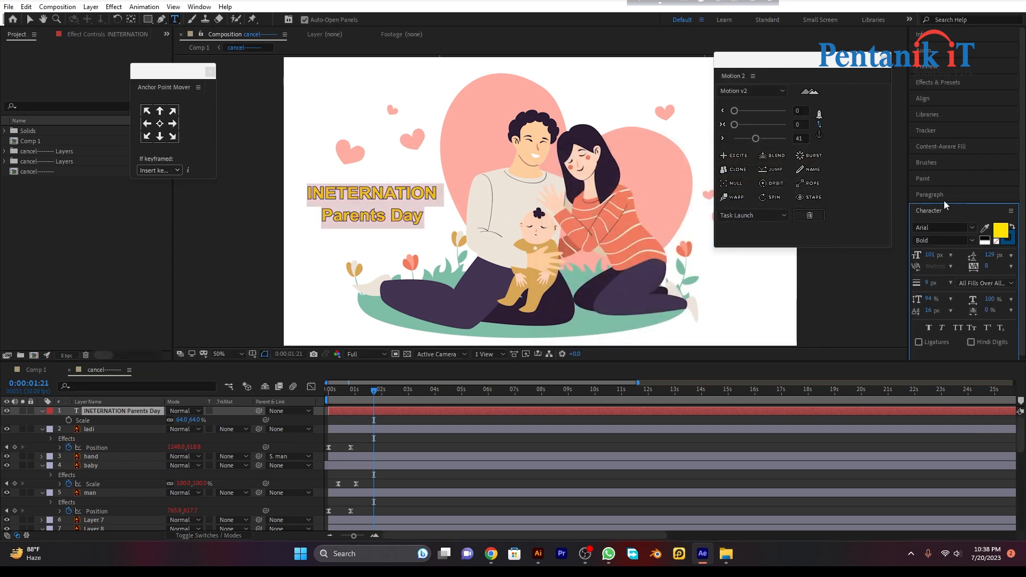
{"action": "left_click", "coordinate": [972, 229]}
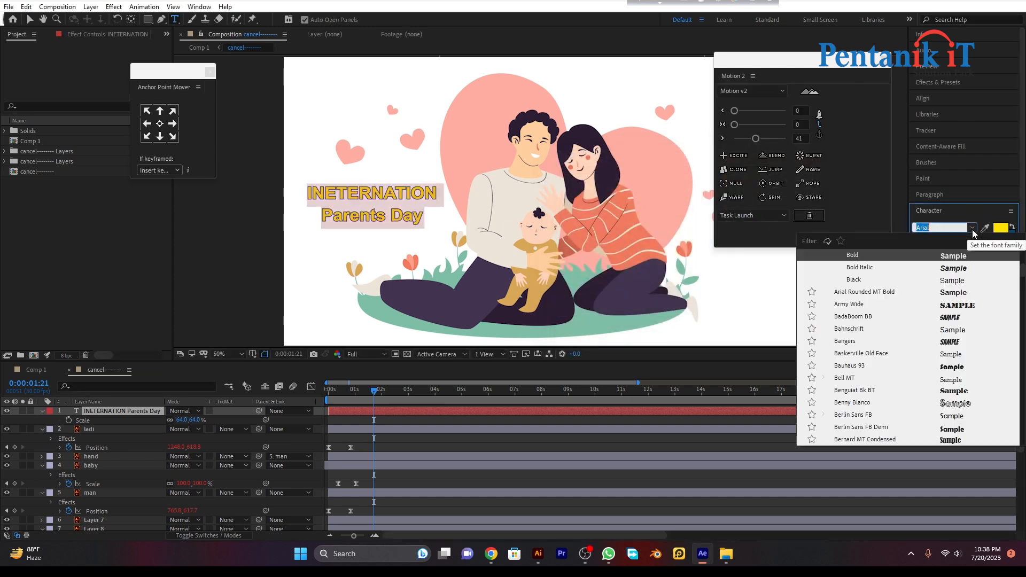
{"action": "scroll", "coordinate": [959, 337], "scroll_direction": "down", "scroll_amount": 3}
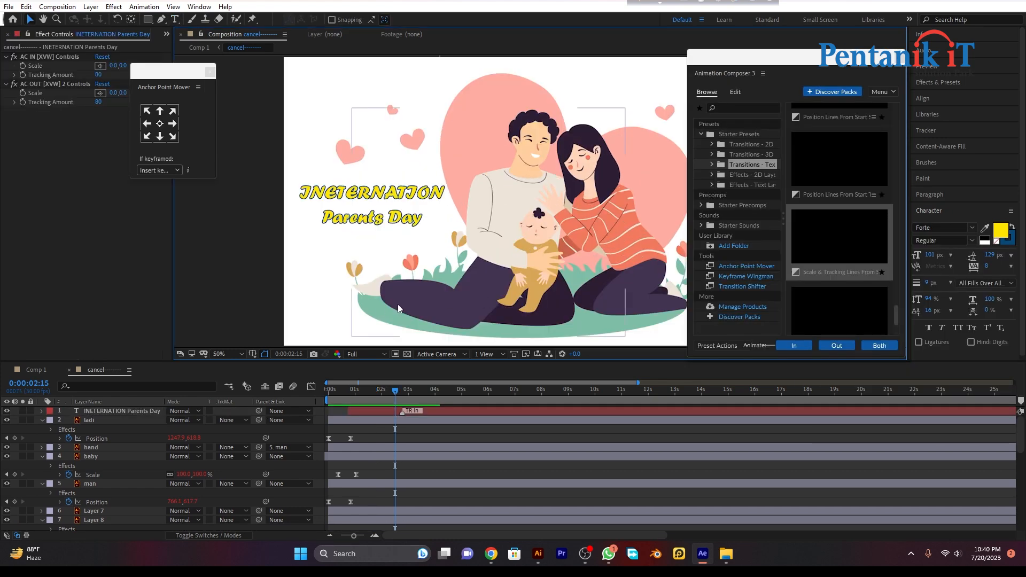
Add a new text layer reading "23th" at the title's second line
{"action": "key", "text": "comma"}
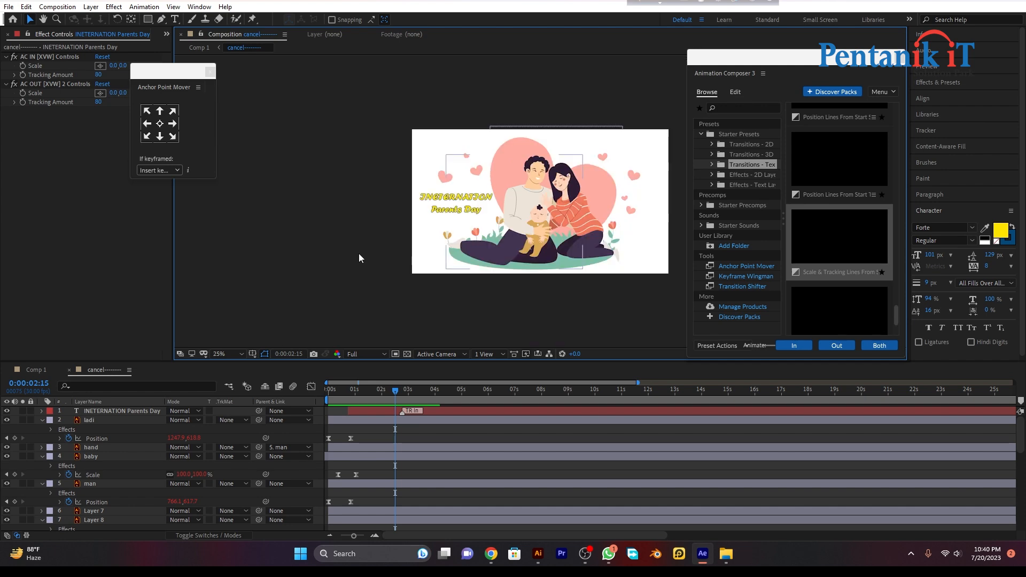
{"action": "scroll", "coordinate": [459, 287], "scroll_direction": "up", "scroll_amount": 1}
{"action": "scroll", "coordinate": [491, 278], "scroll_direction": "down", "scroll_amount": 1}
{"action": "key", "text": "period"}
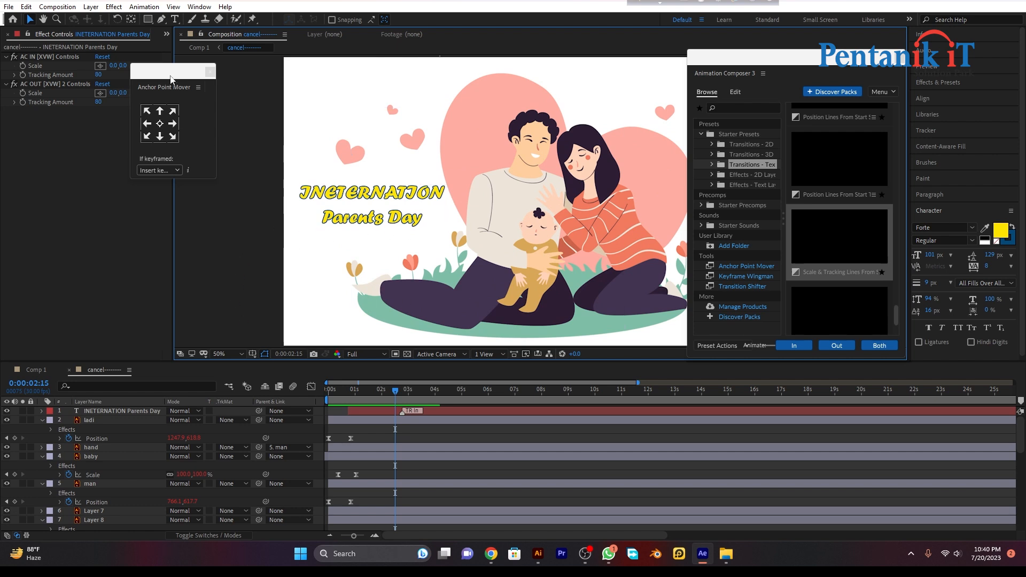
{"action": "left_click", "coordinate": [174, 20]}
{"action": "key", "text": "comma"}
{"action": "key", "text": "period"}
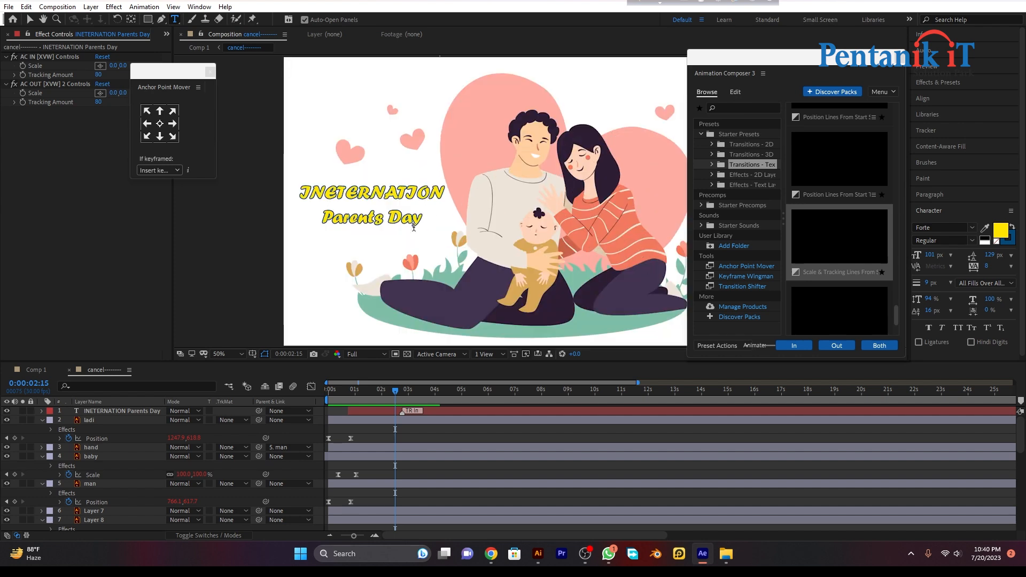
{"action": "left_click", "coordinate": [374, 239]}
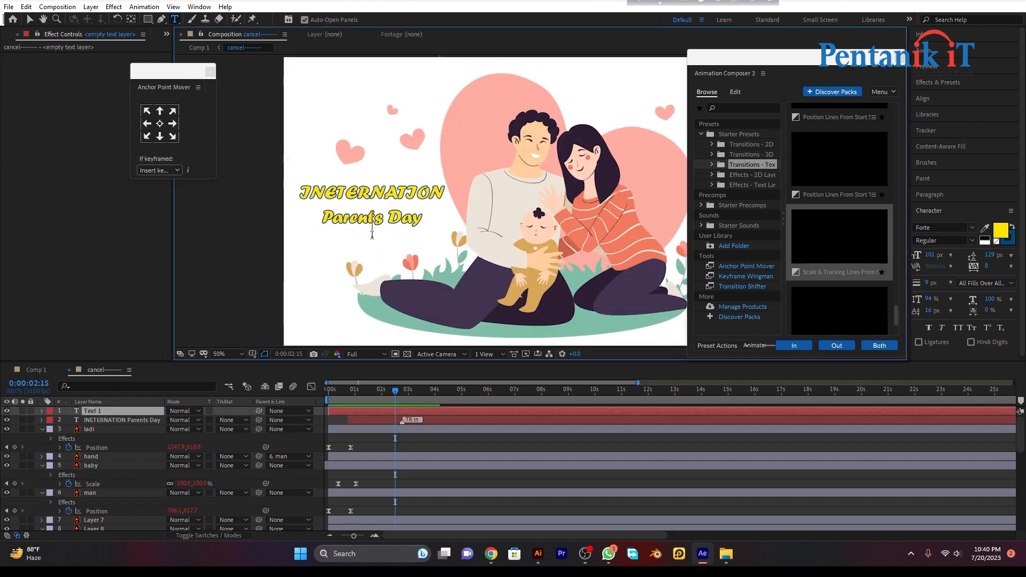
{"action": "type", "text": "23th"}
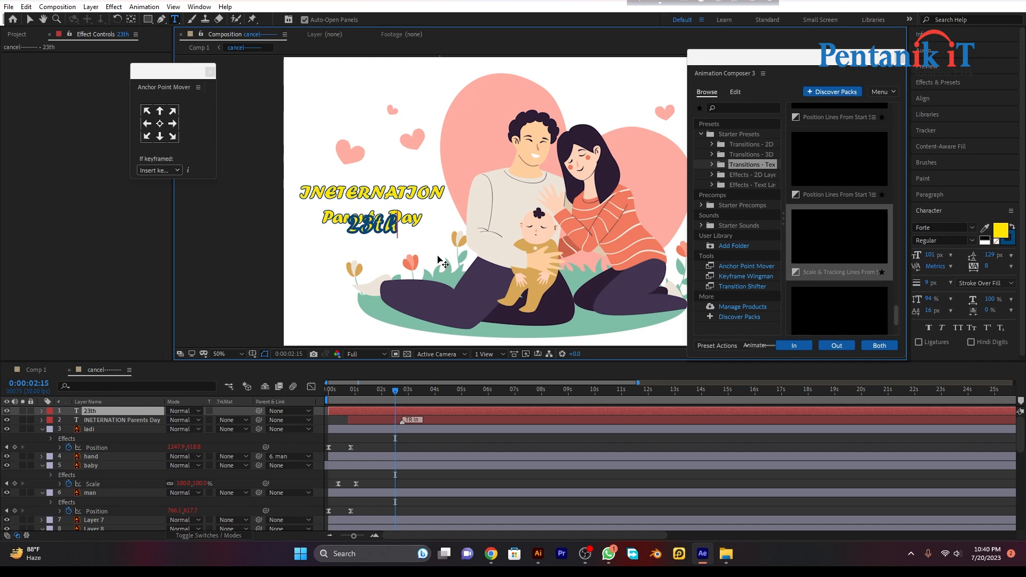
Separate "th" from "23" with a space in the date text and set the font size of "th" to 54 px
{"action": "double_click", "coordinate": [393, 227]}
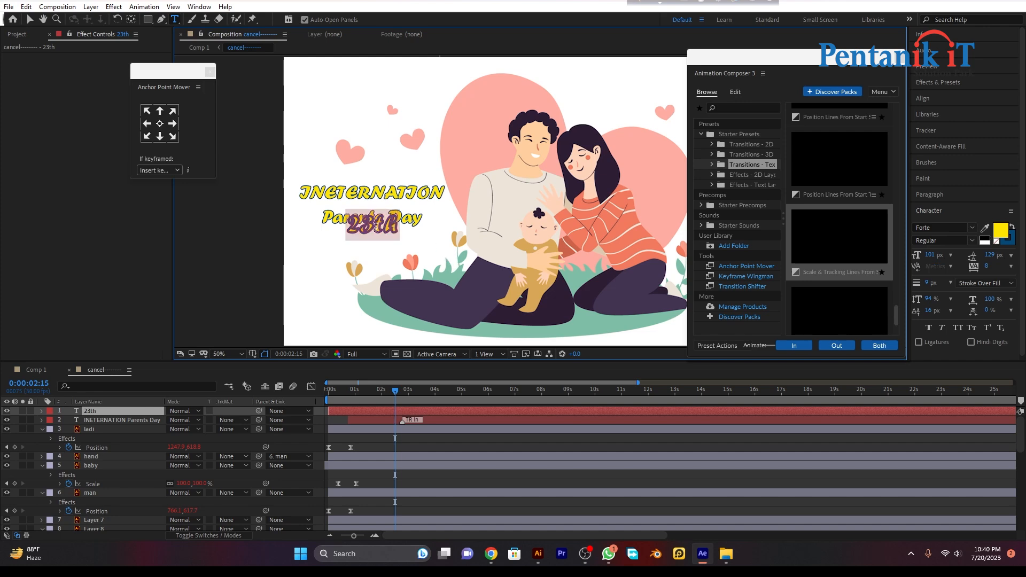
{"action": "left_click", "coordinate": [378, 227]}
{"action": "mouse_move", "coordinate": [378, 227]}
{"action": "left_mouse_down"}
{"action": "mouse_move", "coordinate": [418, 226]}
{"action": "mouse_move", "coordinate": [367, 222]}
{"action": "mouse_move", "coordinate": [377, 222]}
{"action": "left_mouse_up"}
{"action": "left_click_drag", "start_coordinate": [930, 255], "coordinate": [910, 259]}
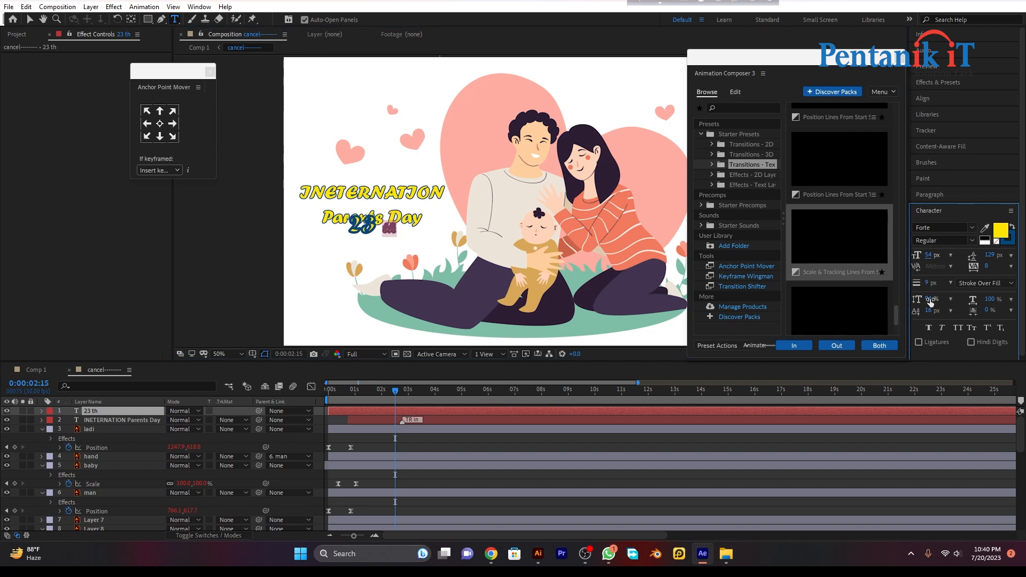
Set the baseline shift of "th" to 60 px and remove the space separating it from "23" in the date text
{"action": "mouse_move", "coordinate": [930, 310]}
{"action": "left_mouse_down"}
{"action": "mouse_move", "coordinate": [930, 297]}
{"action": "mouse_move", "coordinate": [924, 310]}
{"action": "left_mouse_up"}
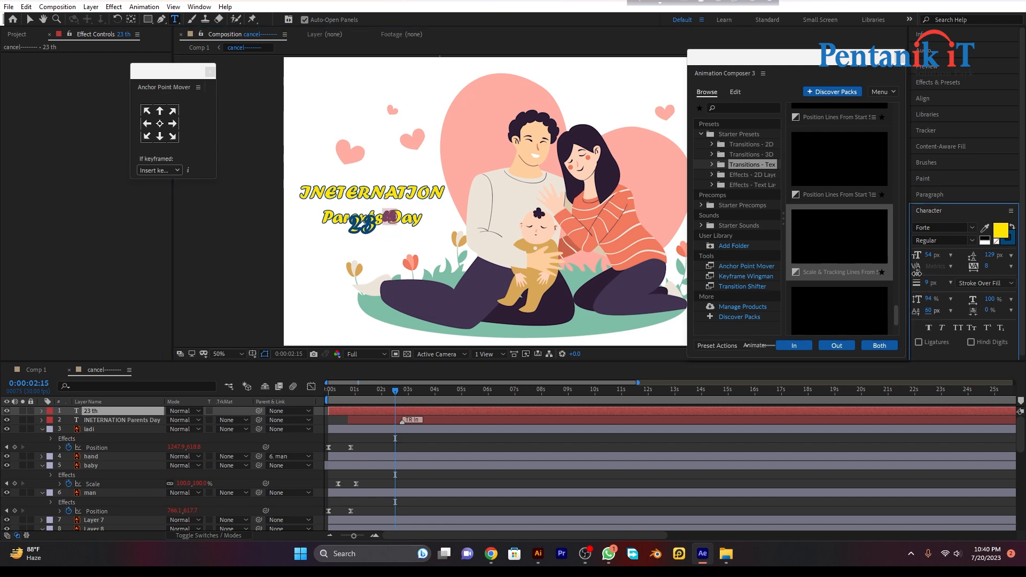
{"action": "left_click", "coordinate": [385, 229]}
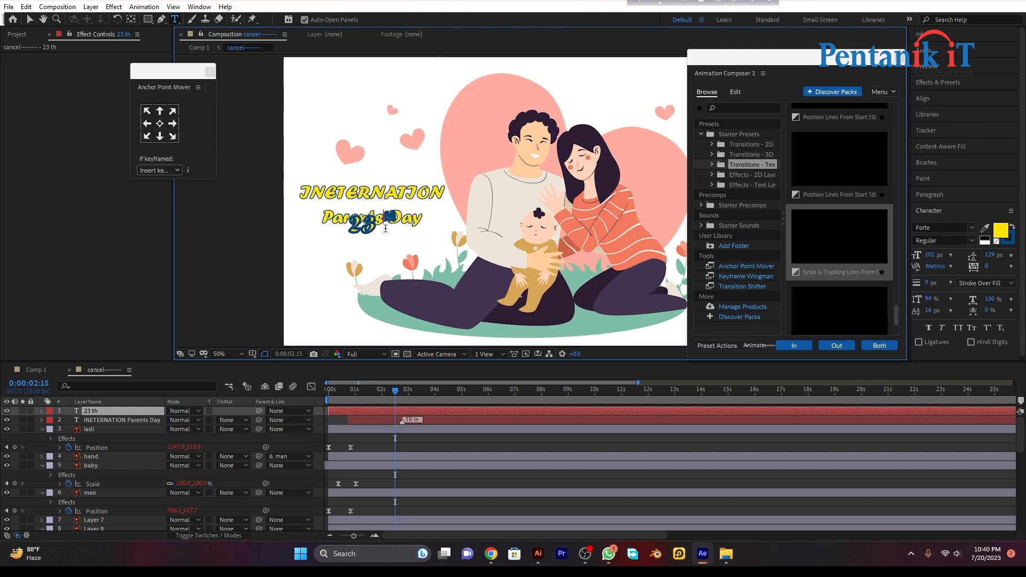
{"action": "key", "text": "BackSpace"}
Set the whole date text to render all fills over all strokes and move it below the title's second line
{"action": "key", "text": "ctrl+a"}
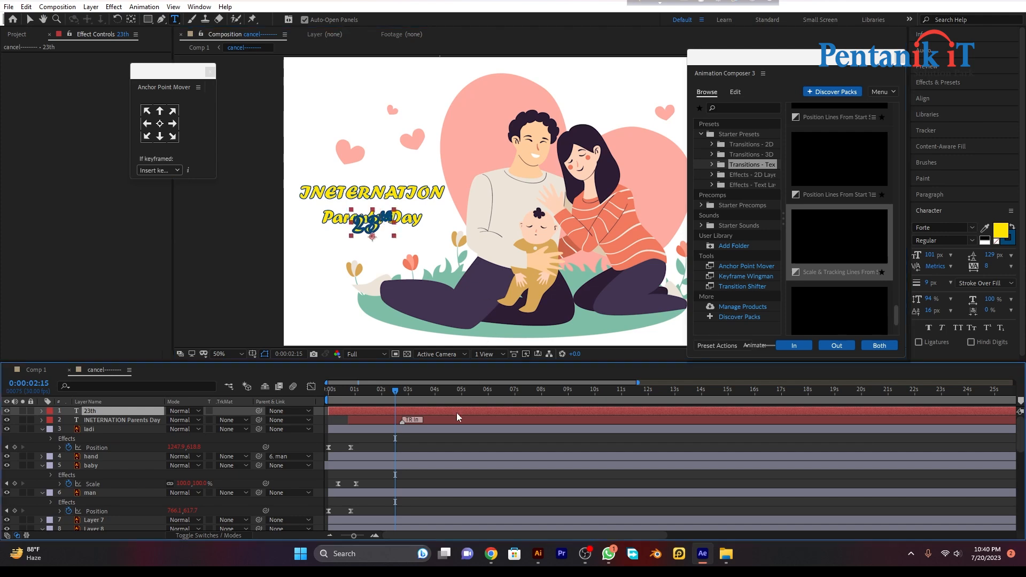
{"action": "left_click_drag", "start_coordinate": [928, 286], "coordinate": [914, 285]}
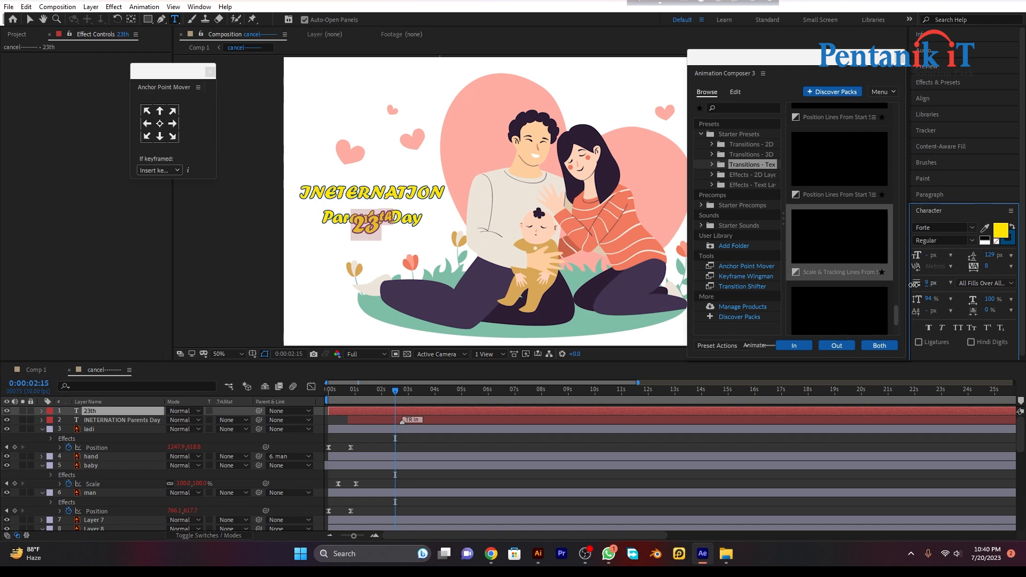
{"action": "left_click", "coordinate": [29, 20]}
{"action": "left_click_drag", "start_coordinate": [370, 225], "coordinate": [350, 242]}
Append "JULY" after "23th" in the date text
{"action": "double_click", "coordinate": [358, 246]}
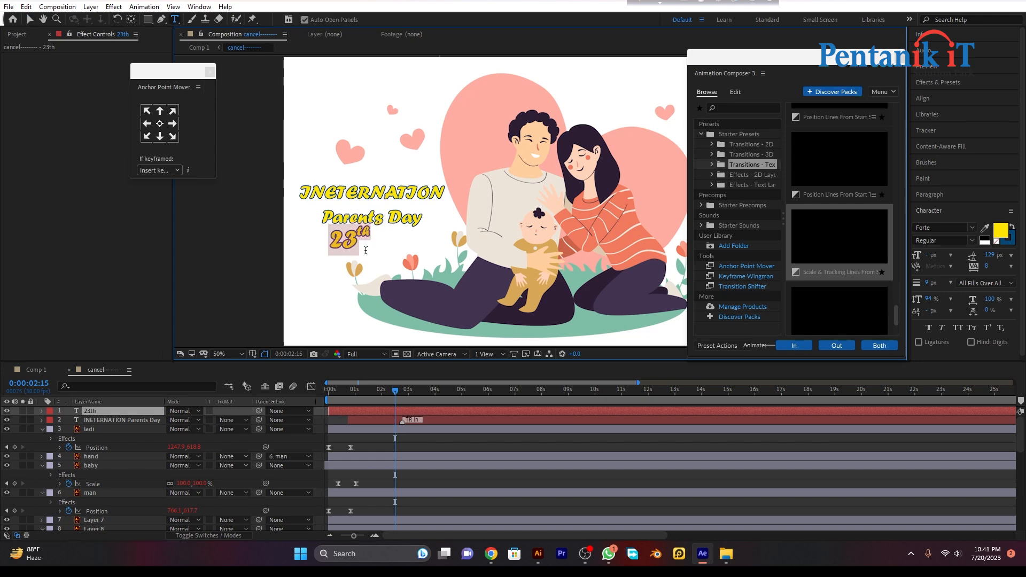
{"action": "left_click", "coordinate": [370, 241]}
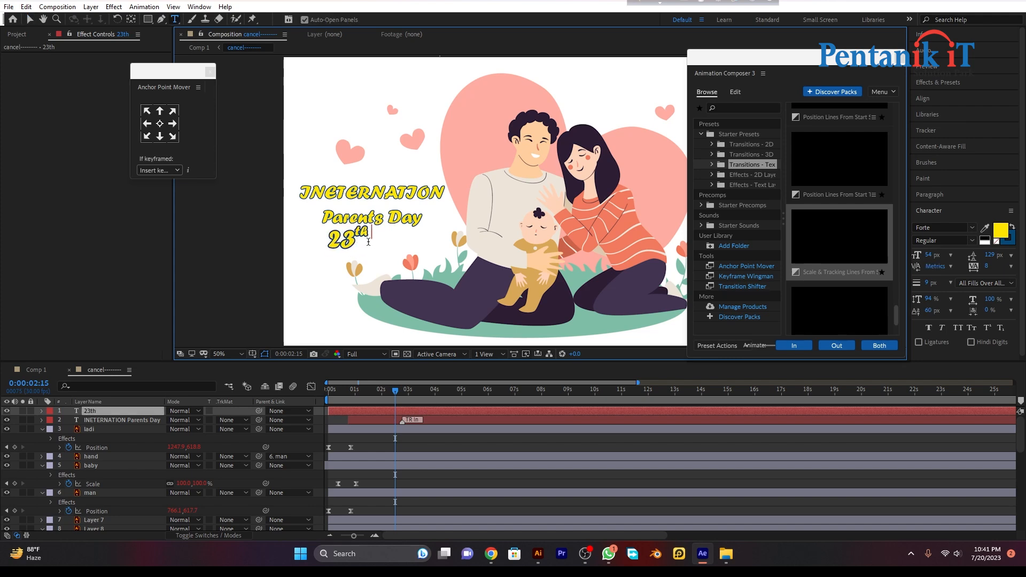
{"action": "type", "text": "JULY"}
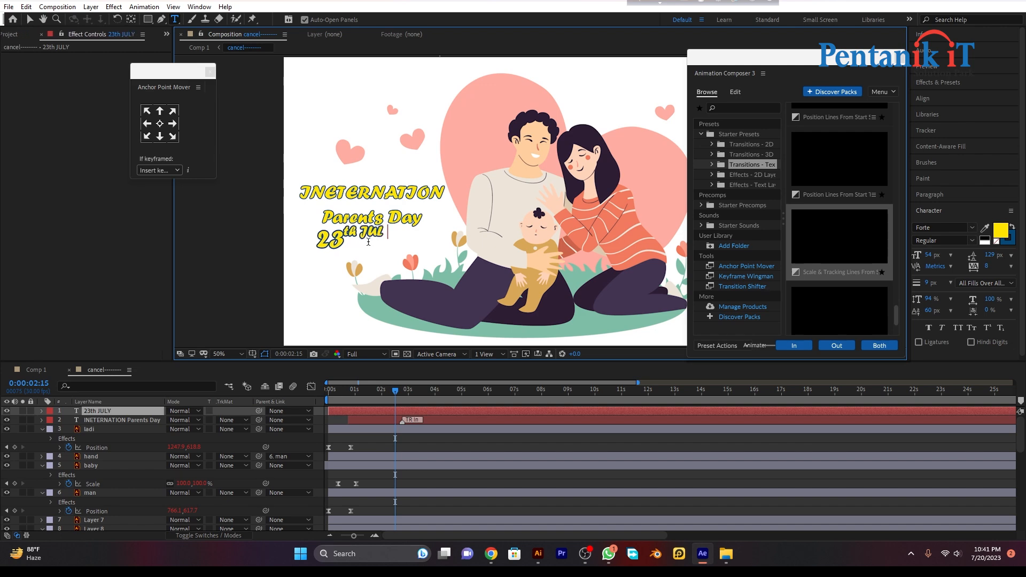
Set the word "JULY" to a baseline shift of 33 px and a font size of 62 px
{"action": "double_click", "coordinate": [358, 234]}
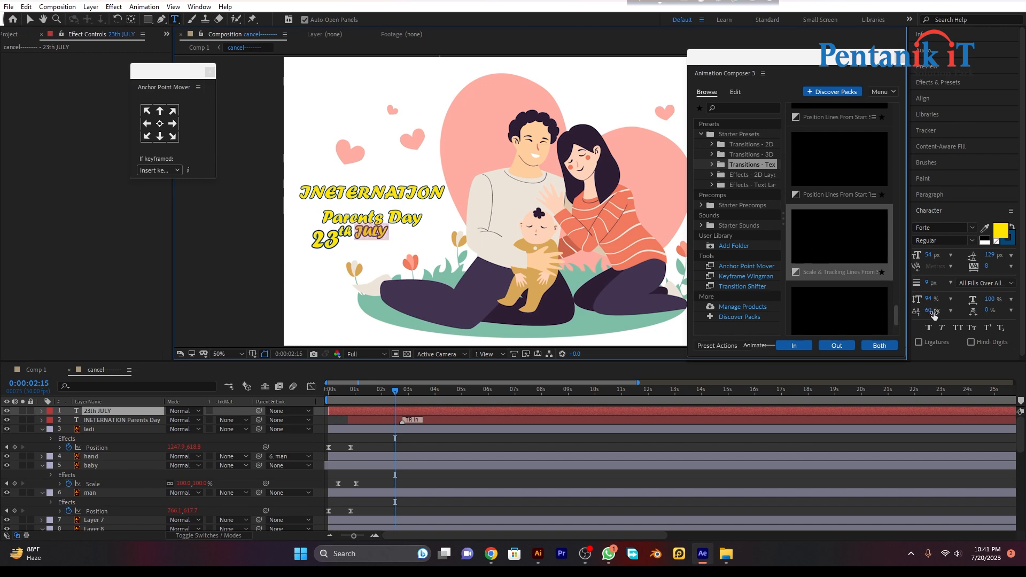
{"action": "mouse_move", "coordinate": [932, 313]}
{"action": "left_mouse_down"}
{"action": "mouse_move", "coordinate": [905, 309]}
{"action": "mouse_move", "coordinate": [915, 310]}
{"action": "left_mouse_up"}
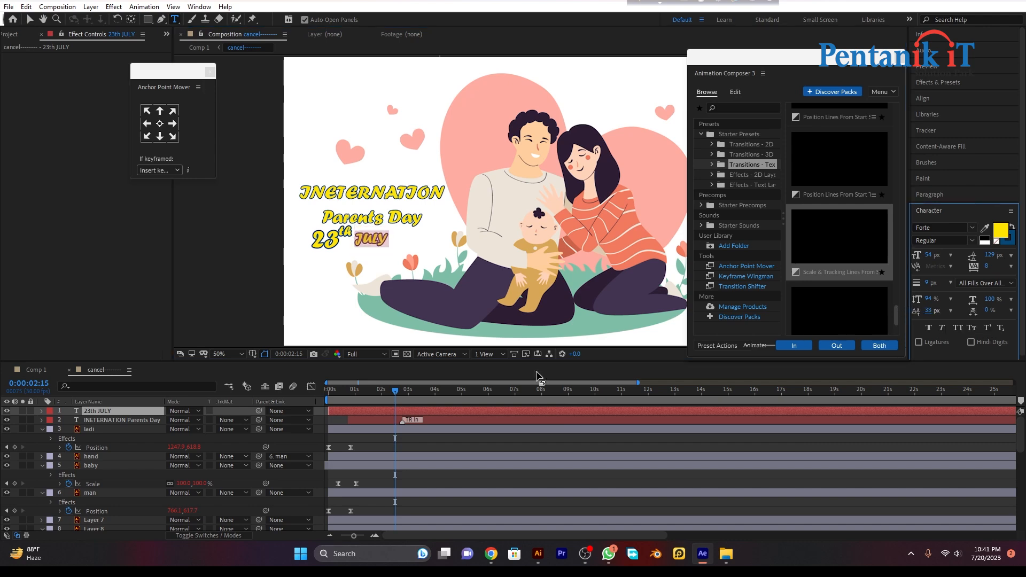
{"action": "mouse_move", "coordinate": [933, 258]}
{"action": "left_mouse_down"}
{"action": "mouse_move", "coordinate": [945, 256]}
{"action": "mouse_move", "coordinate": [934, 257]}
{"action": "left_mouse_up"}
{"action": "left_click_drag", "start_coordinate": [936, 256], "coordinate": [935, 256]}
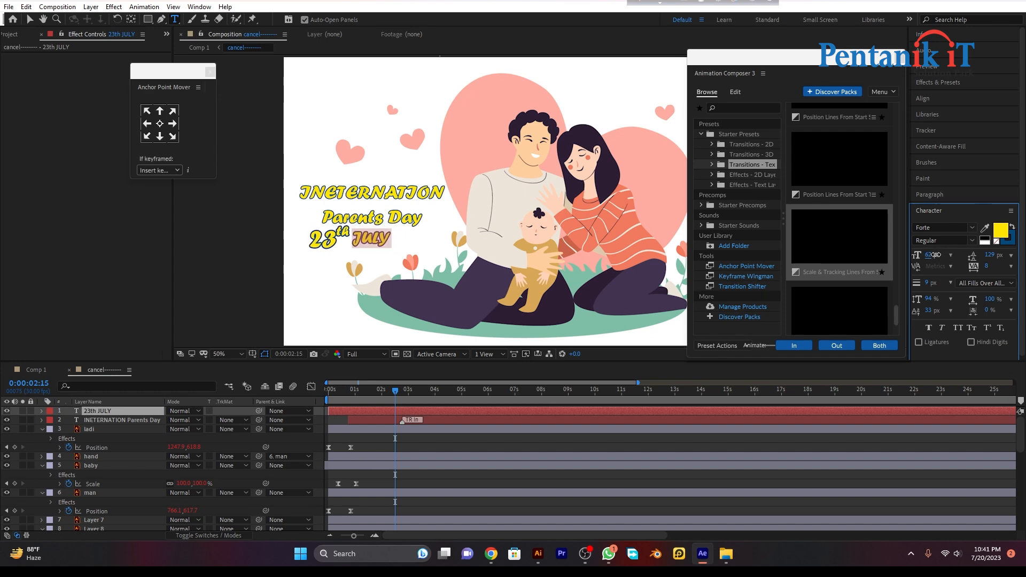
Move the "23th JULY" text so it sits centered under the title's second line, and deselect it
{"action": "left_click", "coordinate": [30, 19]}
{"action": "left_click_drag", "start_coordinate": [359, 236], "coordinate": [379, 239]}
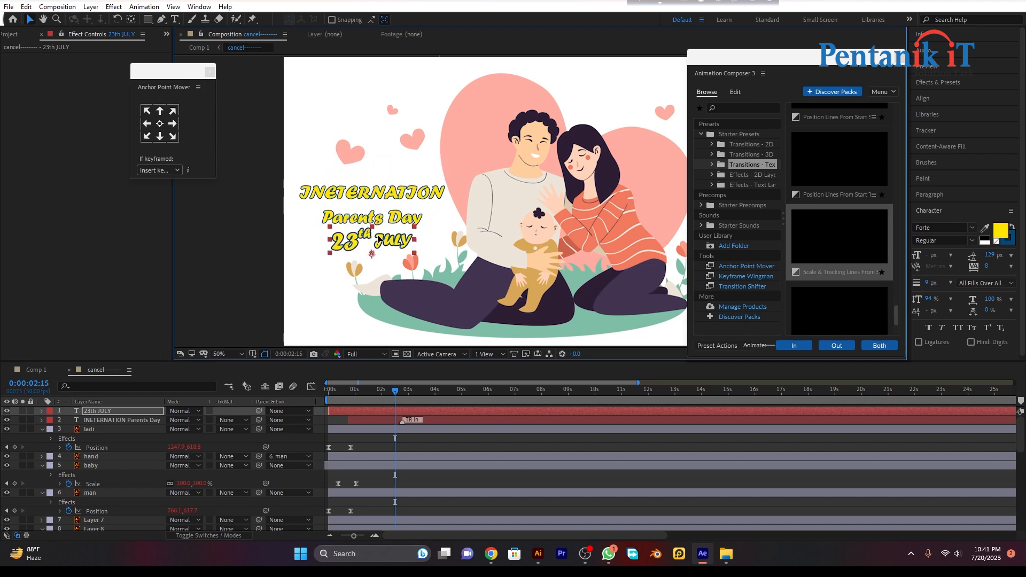
{"action": "key", "text": "comma"}
{"action": "left_click", "coordinate": [360, 230]}
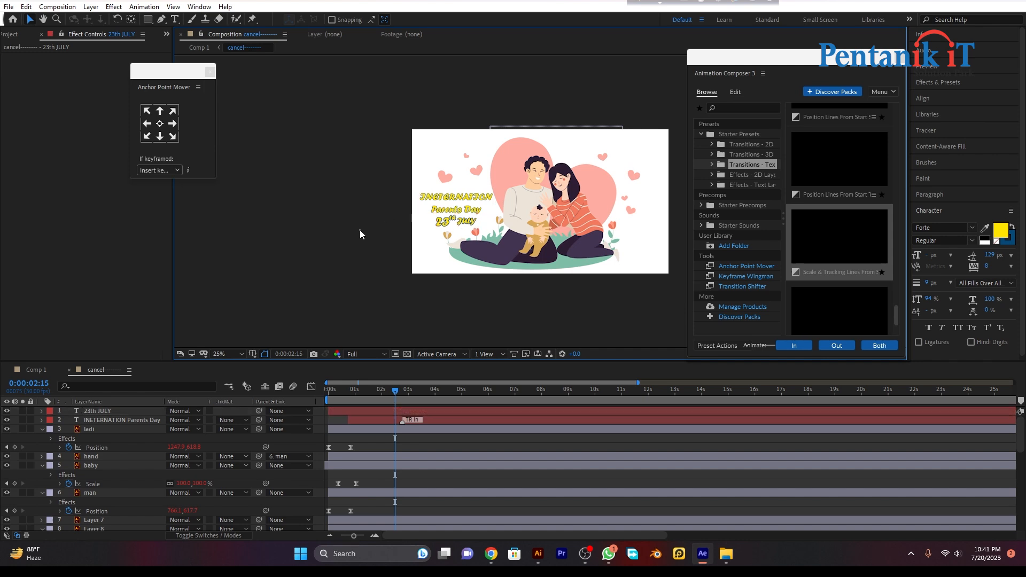
Shift the "23th JULY" layer in time so it starts shortly after the title layer
{"action": "left_click", "coordinate": [470, 201]}
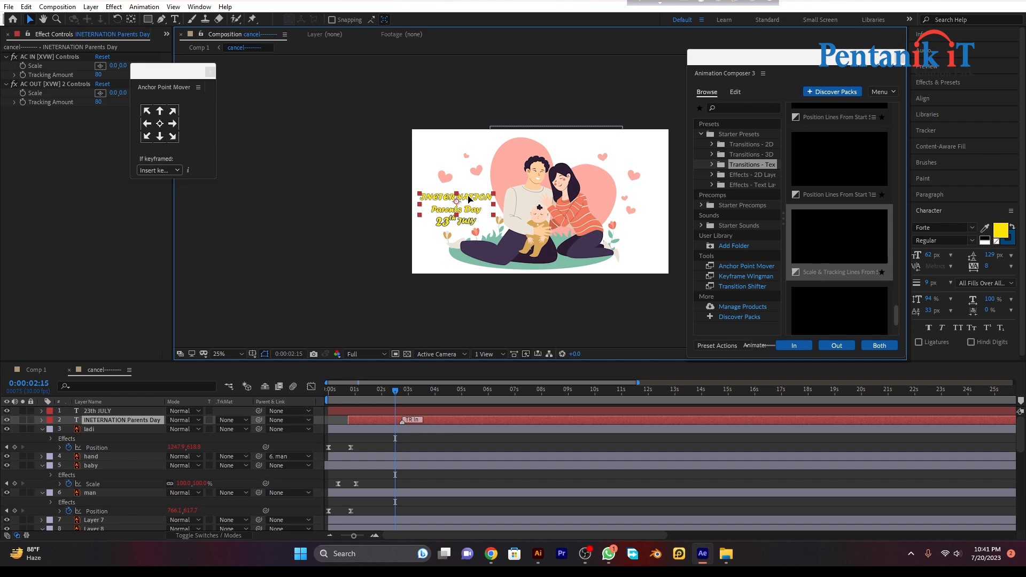
{"action": "left_click", "coordinate": [387, 411]}
{"action": "left_click_drag", "start_coordinate": [387, 409], "coordinate": [428, 407]}
Apply the Overshoot Scale & Tracking text transition preset to the "23th JULY" layer and collapse its properties
{"action": "scroll", "coordinate": [823, 219], "scroll_direction": "down", "scroll_amount": 1}
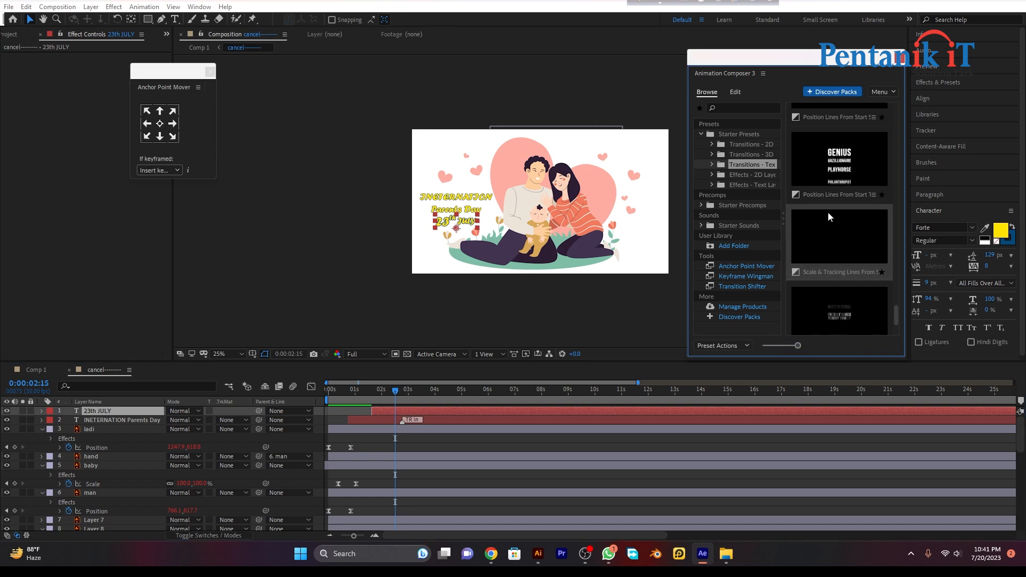
{"action": "scroll", "coordinate": [831, 212], "scroll_direction": "up", "scroll_amount": 3}
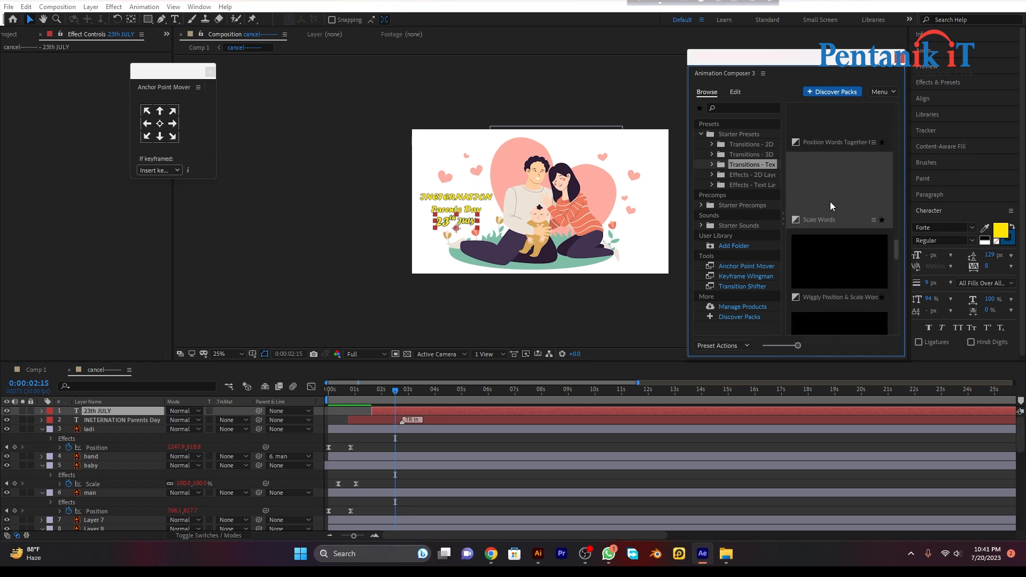
{"action": "scroll", "coordinate": [829, 203], "scroll_direction": "up", "scroll_amount": 2}
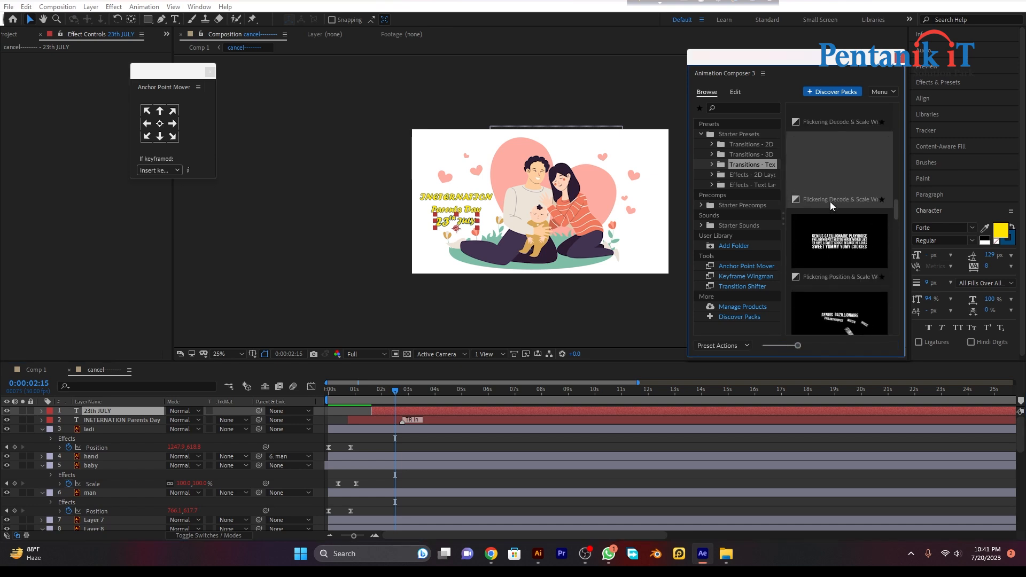
{"action": "scroll", "coordinate": [830, 201], "scroll_direction": "up", "scroll_amount": 3}
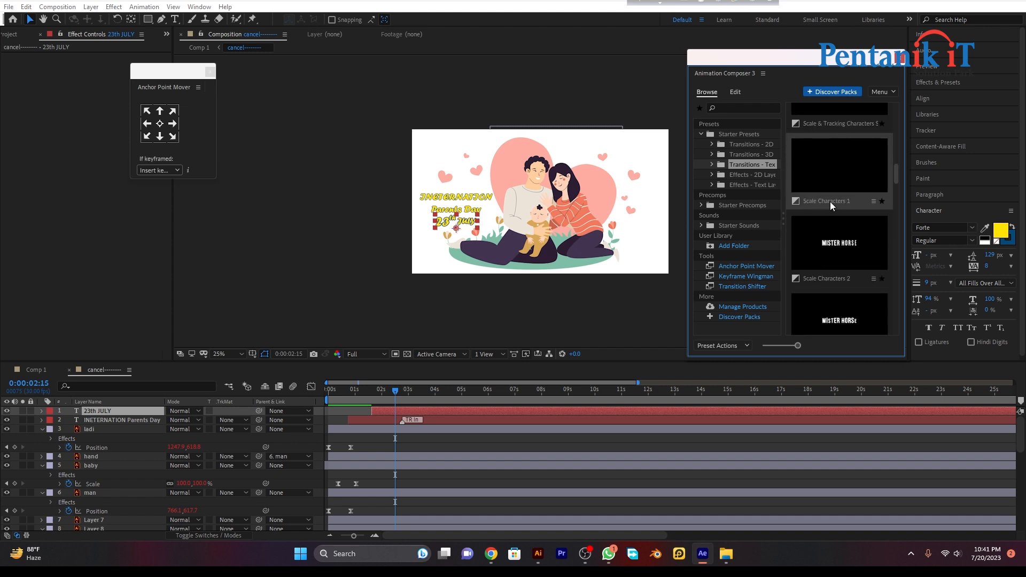
{"action": "scroll", "coordinate": [830, 201], "scroll_direction": "up", "scroll_amount": 1}
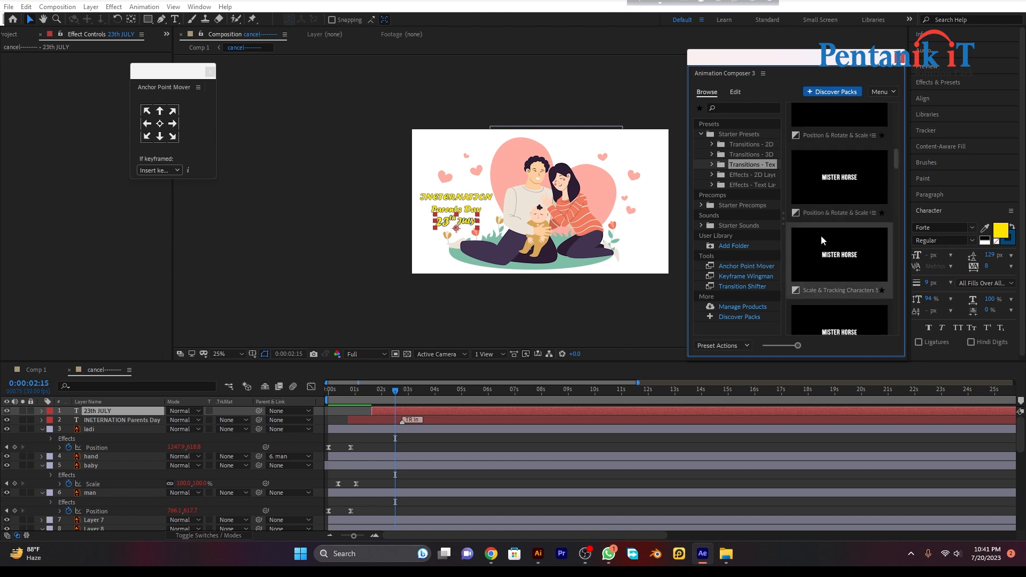
{"action": "scroll", "coordinate": [821, 214], "scroll_direction": "up", "scroll_amount": 2}
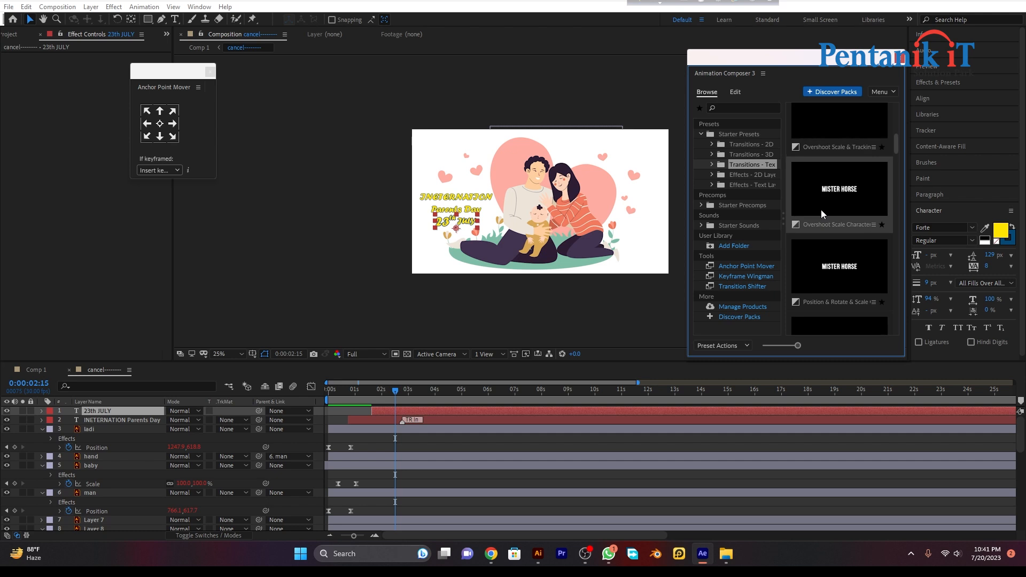
{"action": "double_click", "coordinate": [830, 218]}
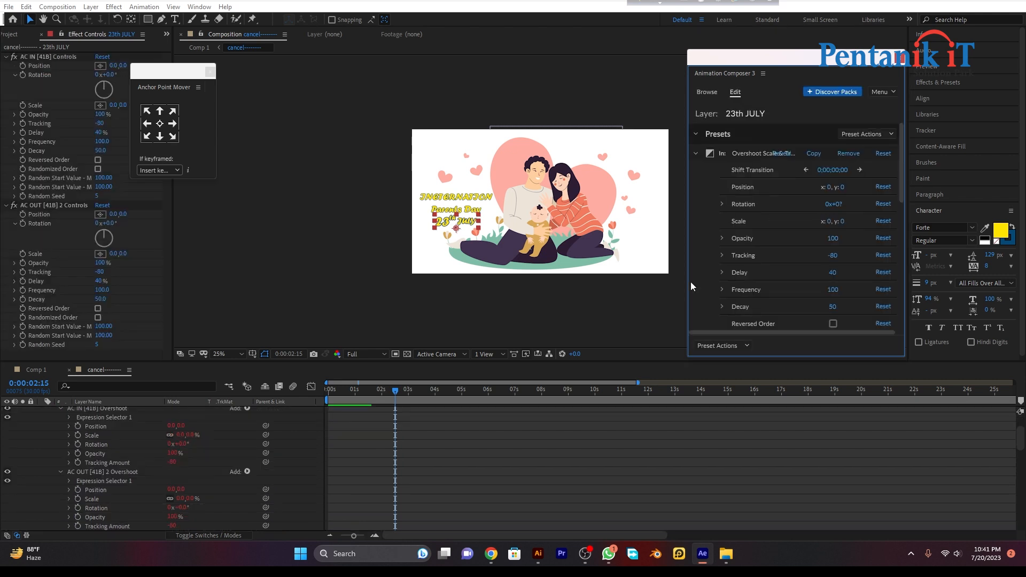
{"action": "scroll", "coordinate": [56, 427], "scroll_direction": "up", "scroll_amount": 3}
{"action": "left_click", "coordinate": [42, 411]}
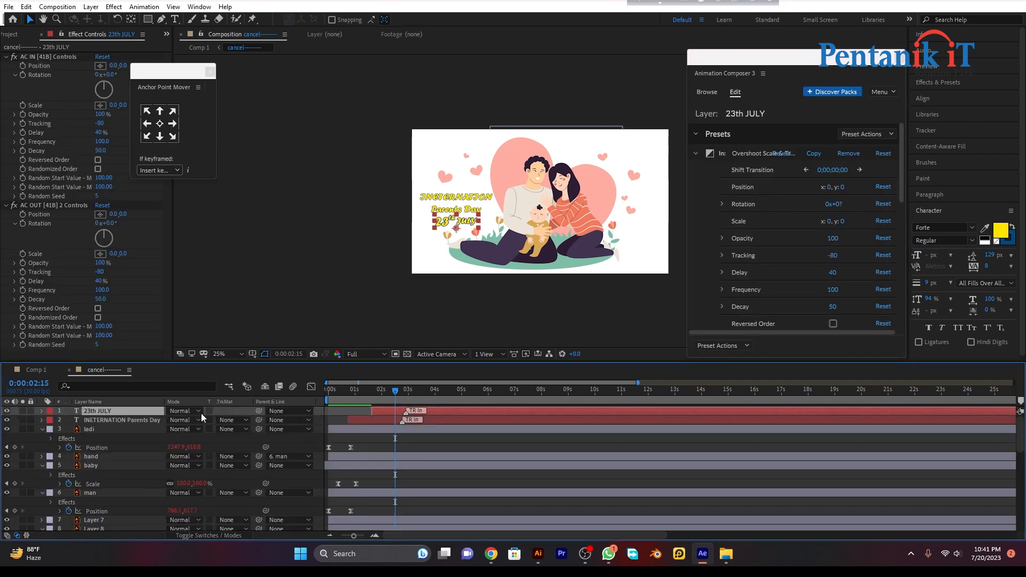
Play back the composition from the start to check the timing of the title and date animations
{"action": "left_click", "coordinate": [357, 400]}
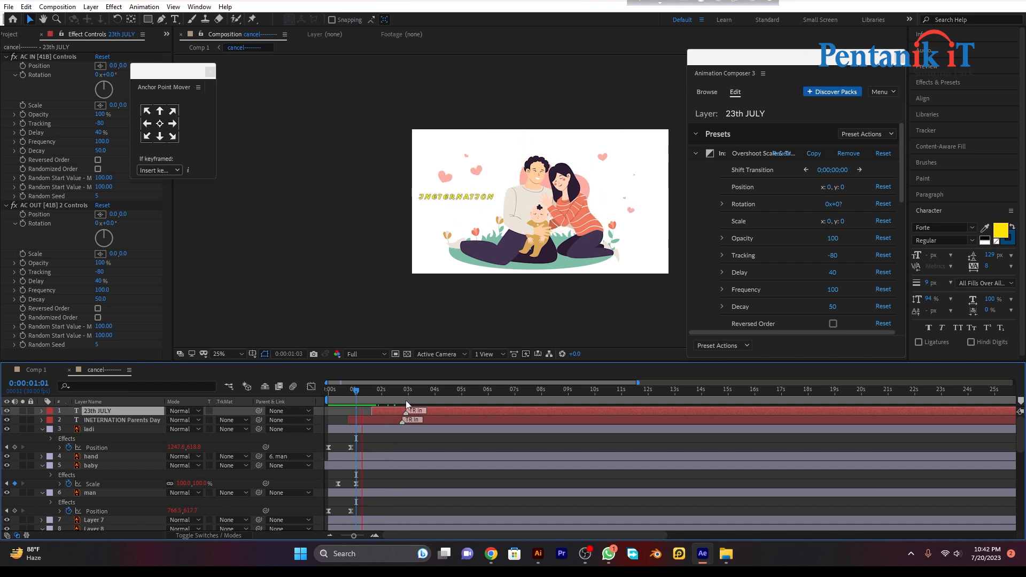
{"action": "left_click", "coordinate": [414, 390]}
{"action": "key", "text": "Home"}
{"action": "key", "text": "space"}
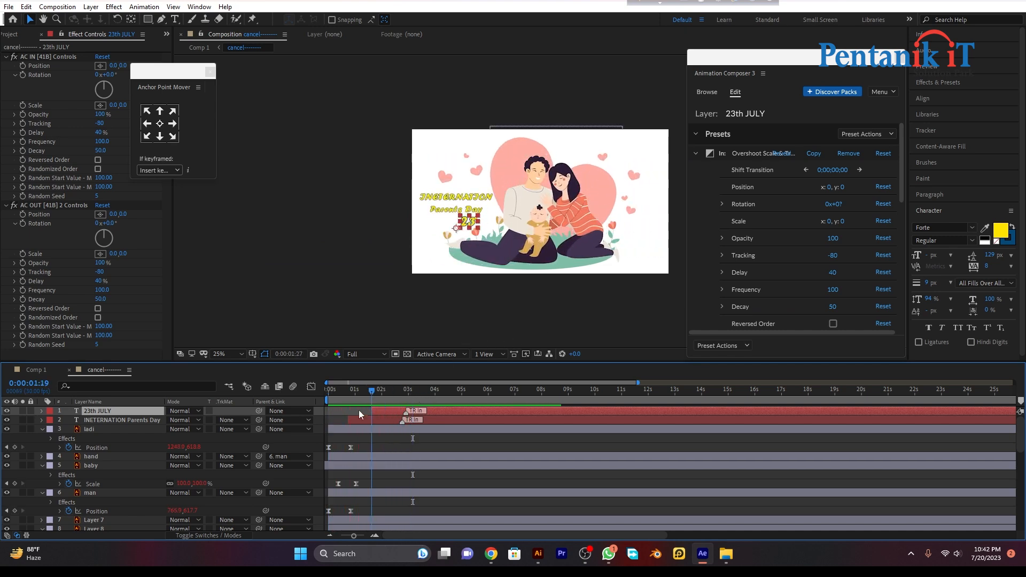
{"action": "key", "text": "space"}
{"action": "key", "text": "space"}
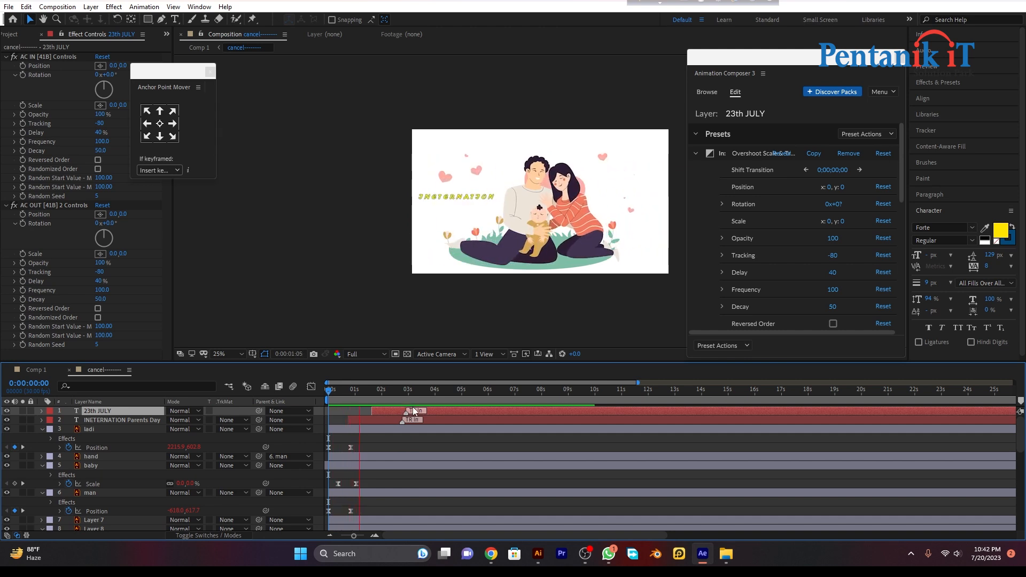
{"action": "key", "text": "space"}
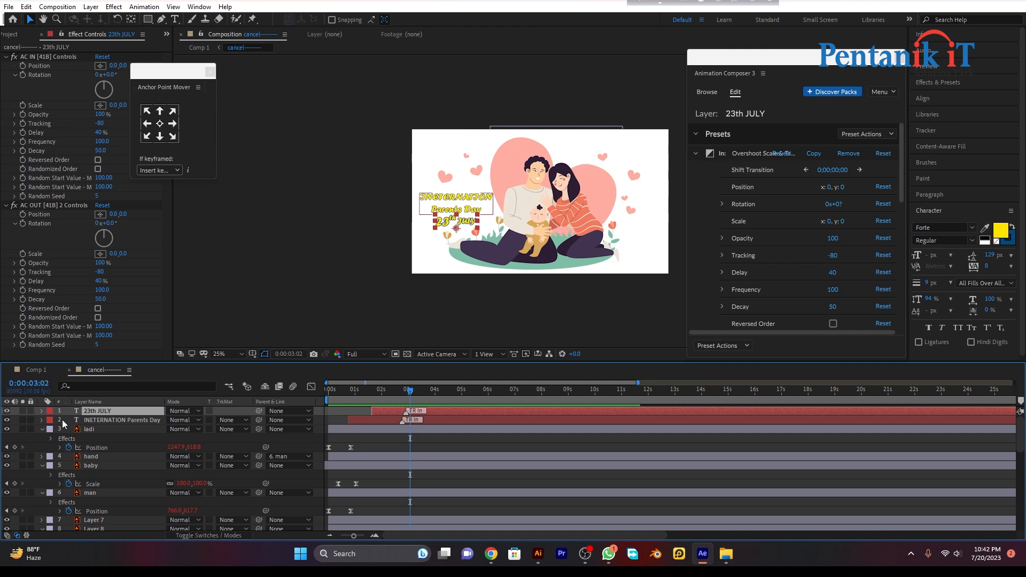
Collapse the expanded properties of the ladi and baby layers in the timeline
{"action": "left_click", "coordinate": [41, 429]}
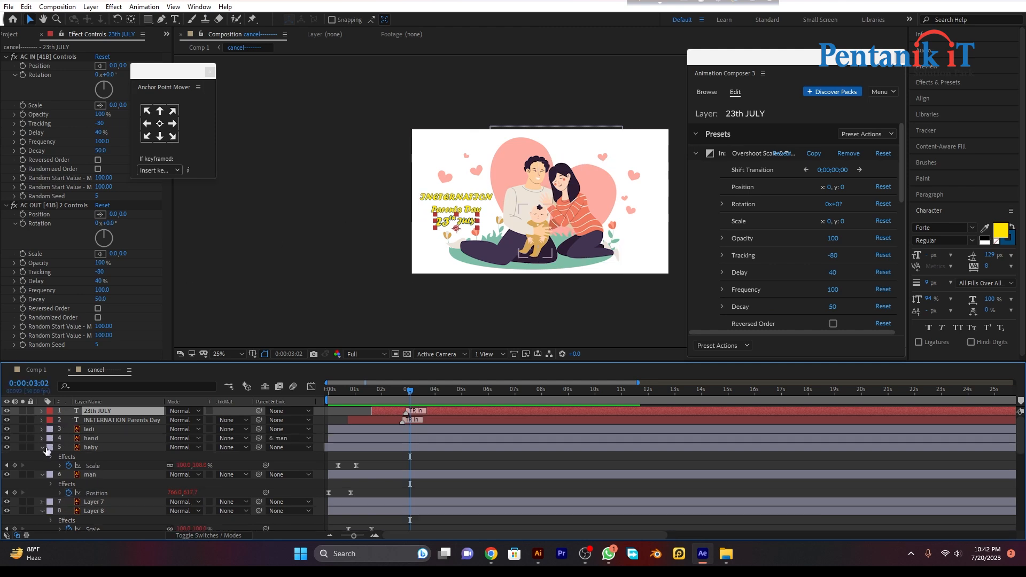
{"action": "left_click", "coordinate": [44, 448]}
{"action": "left_click", "coordinate": [99, 450]}
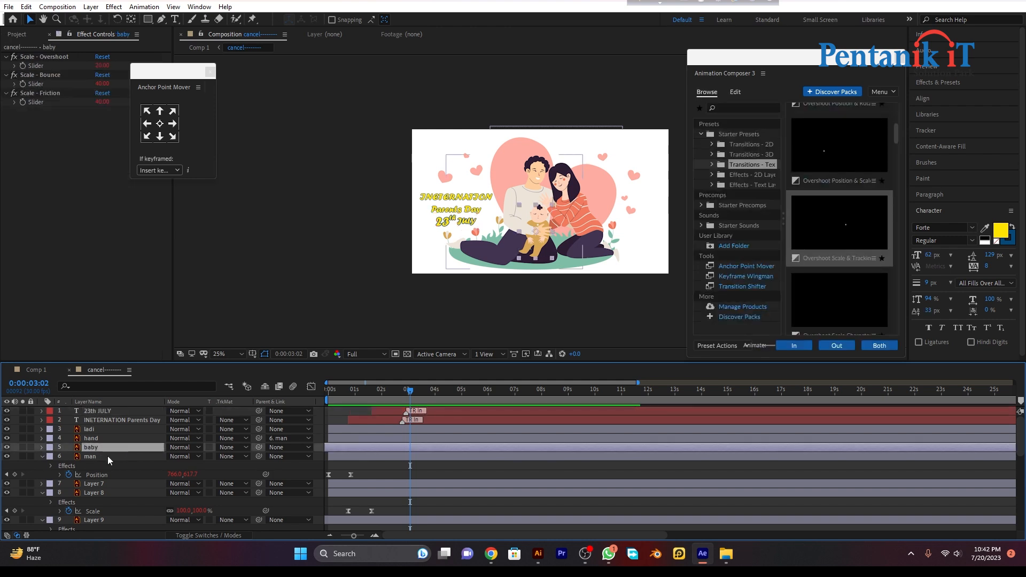
Show the hand layer's rotation property and move its anchor point to the man's shoulder
{"action": "left_click", "coordinate": [108, 439]}
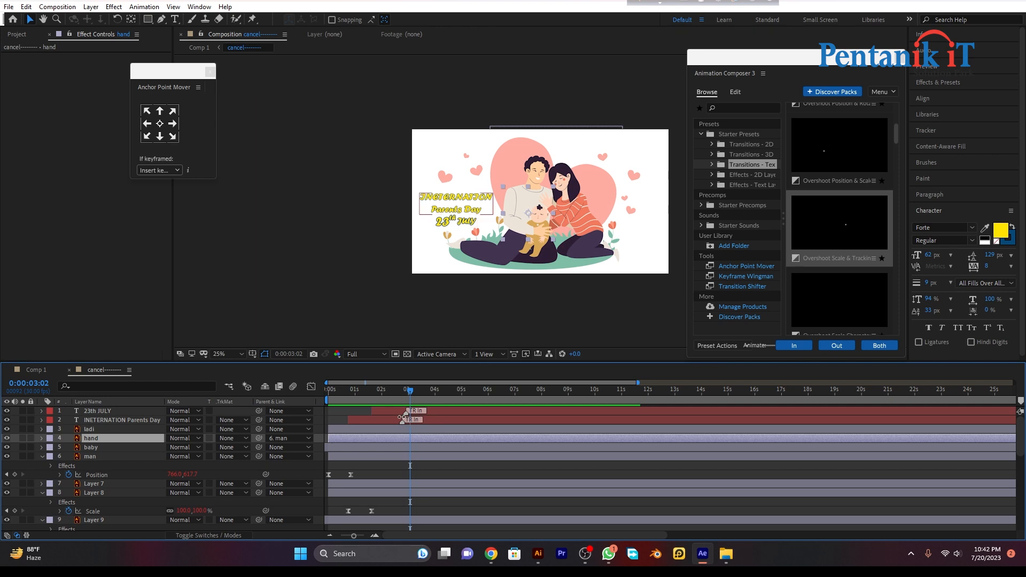
{"action": "key", "text": "r"}
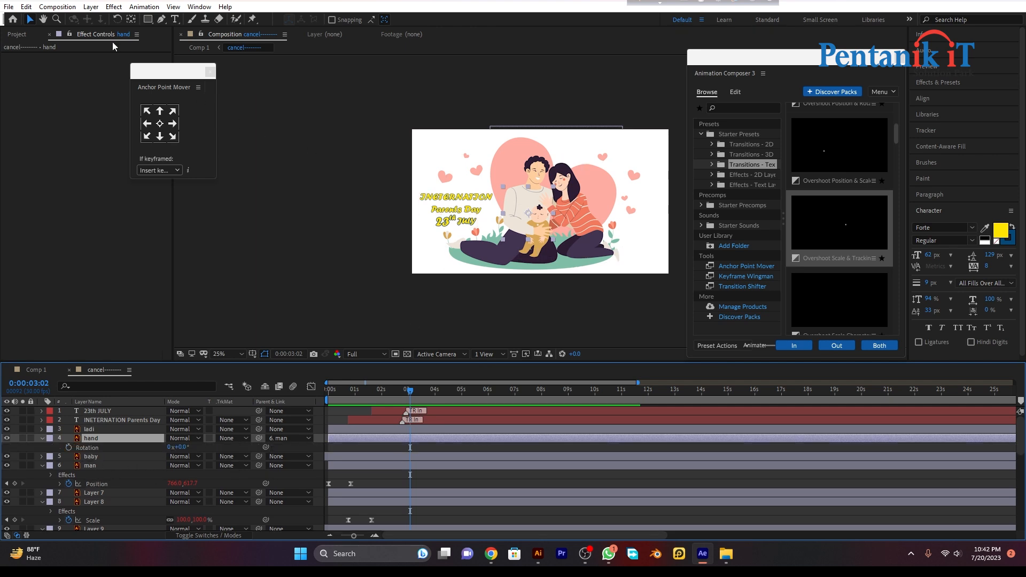
{"action": "left_click", "coordinate": [131, 20]}
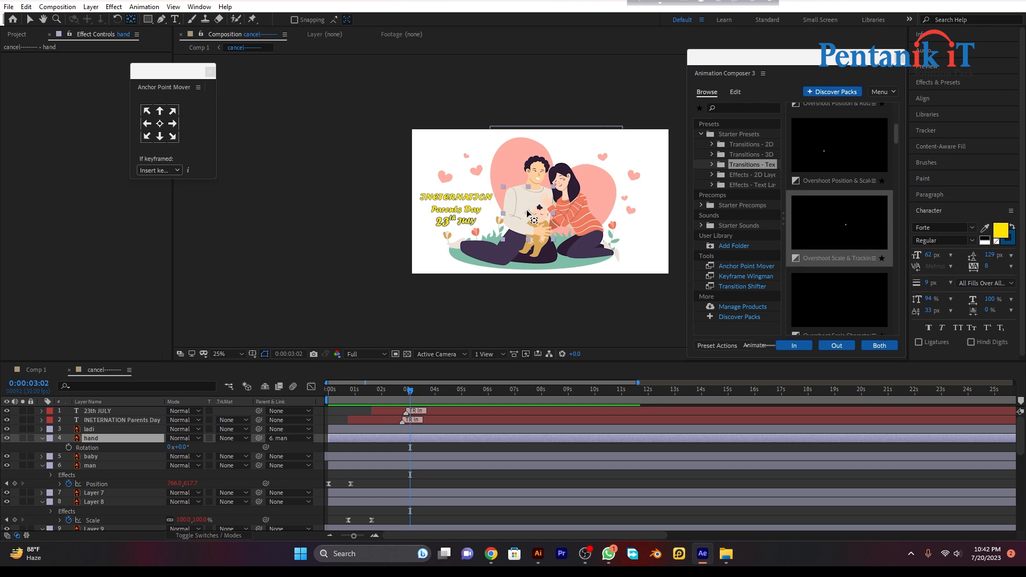
{"action": "key", "text": "Return"}
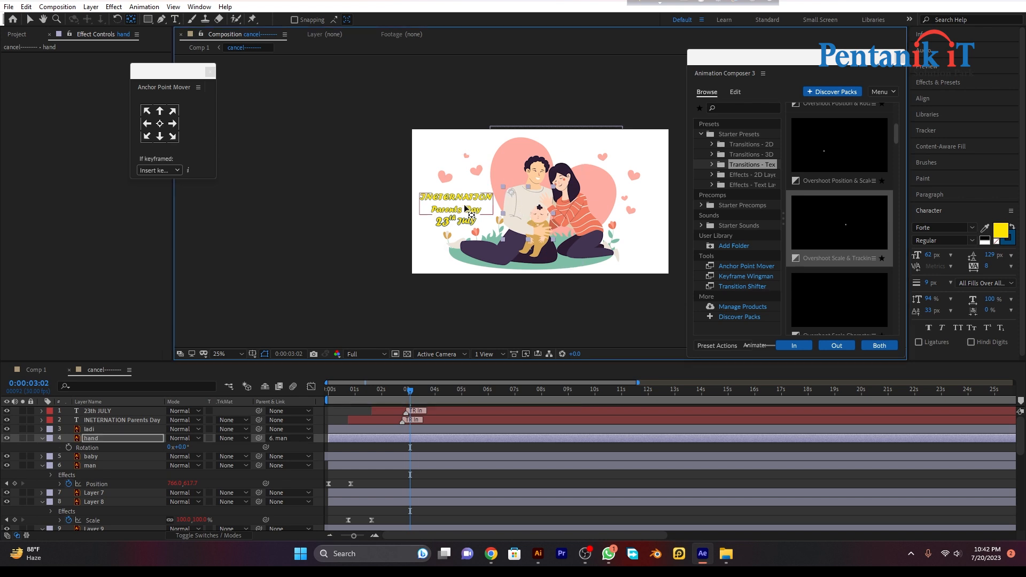
{"action": "left_click", "coordinate": [30, 21]}
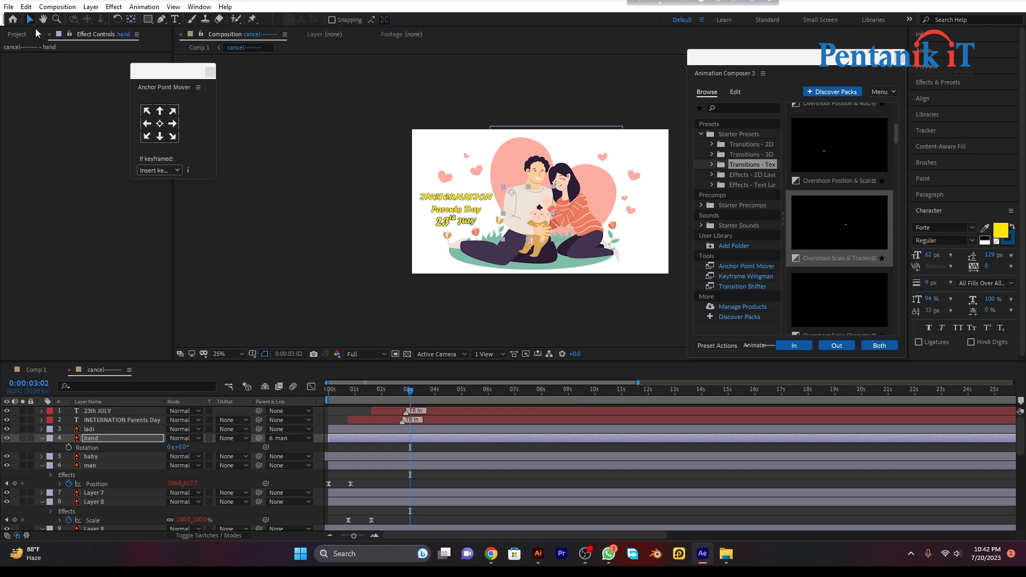
Keyframe the hand layer's rotation at 0° at 0:00:03:02 and 0:00:01:05, with a slight positive rotation at 0:00:02:04
{"action": "left_click", "coordinate": [68, 446]}
{"action": "left_click_drag", "start_coordinate": [411, 394], "coordinate": [359, 399]}
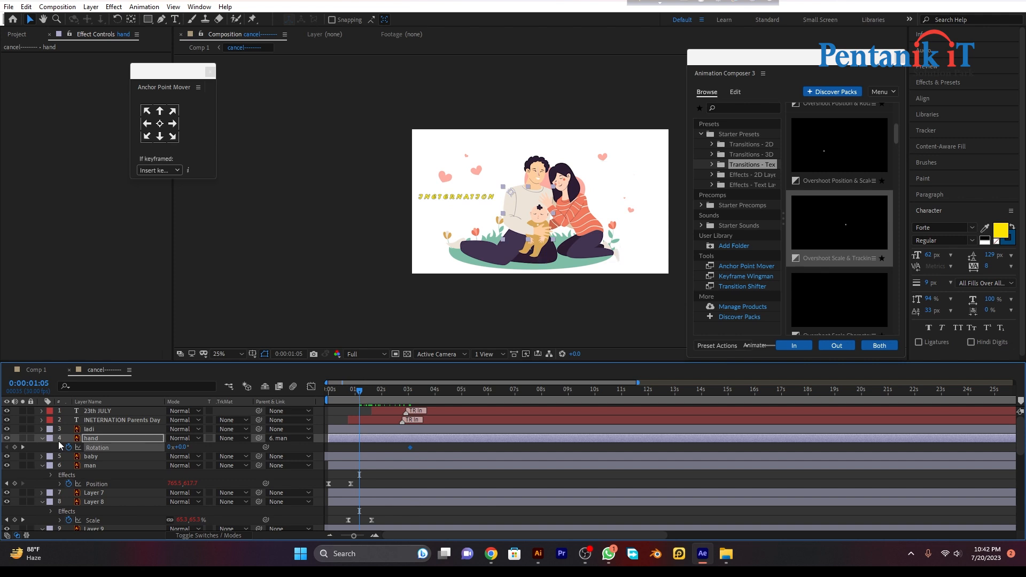
{"action": "left_click_drag", "start_coordinate": [366, 394], "coordinate": [384, 392]}
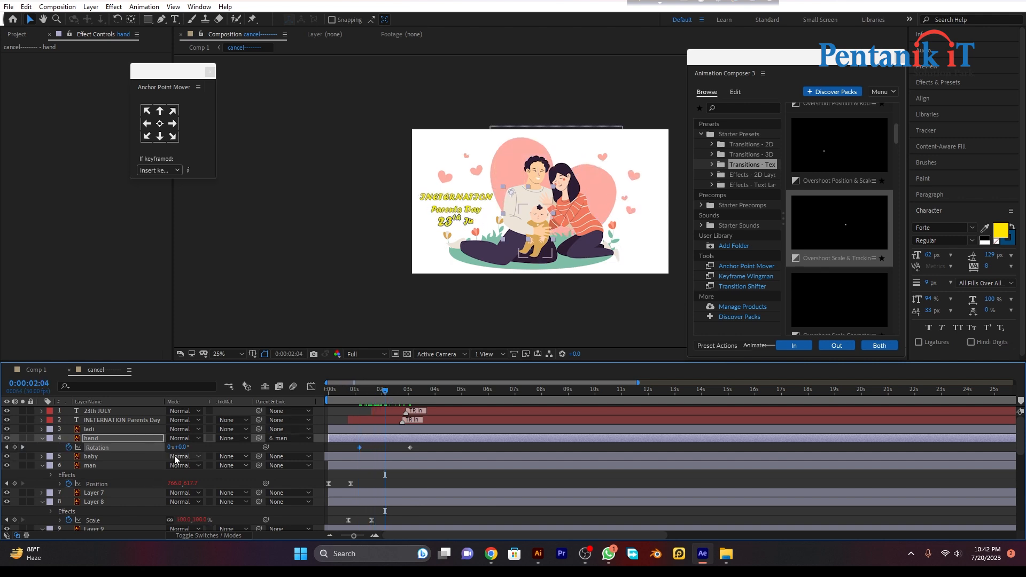
{"action": "left_click_drag", "start_coordinate": [182, 448], "coordinate": [184, 448]}
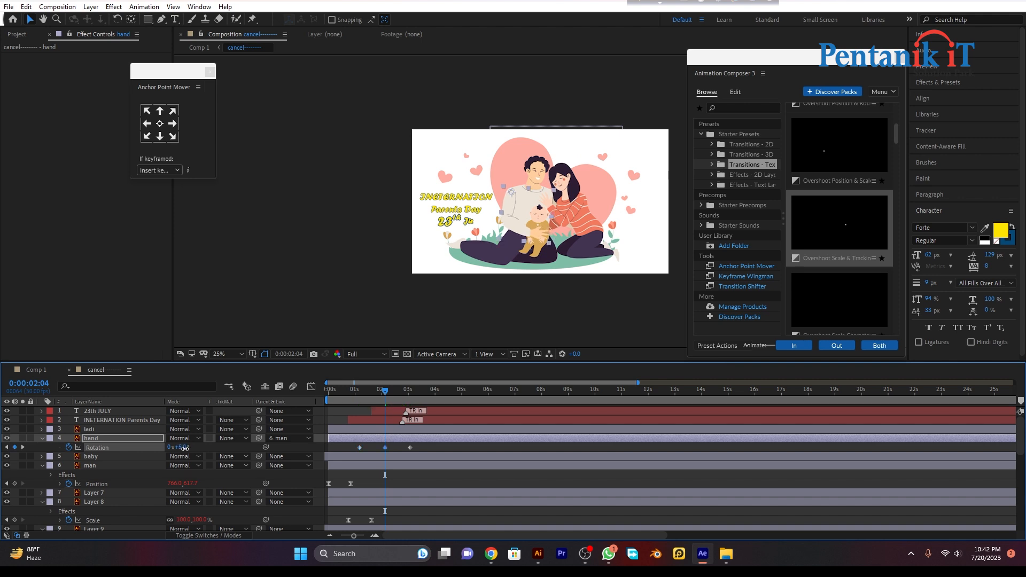
Play back the composition from the start to check the hand's rotation
{"action": "left_click_drag", "start_coordinate": [385, 391], "coordinate": [327, 406]}
{"action": "key", "text": "space"}
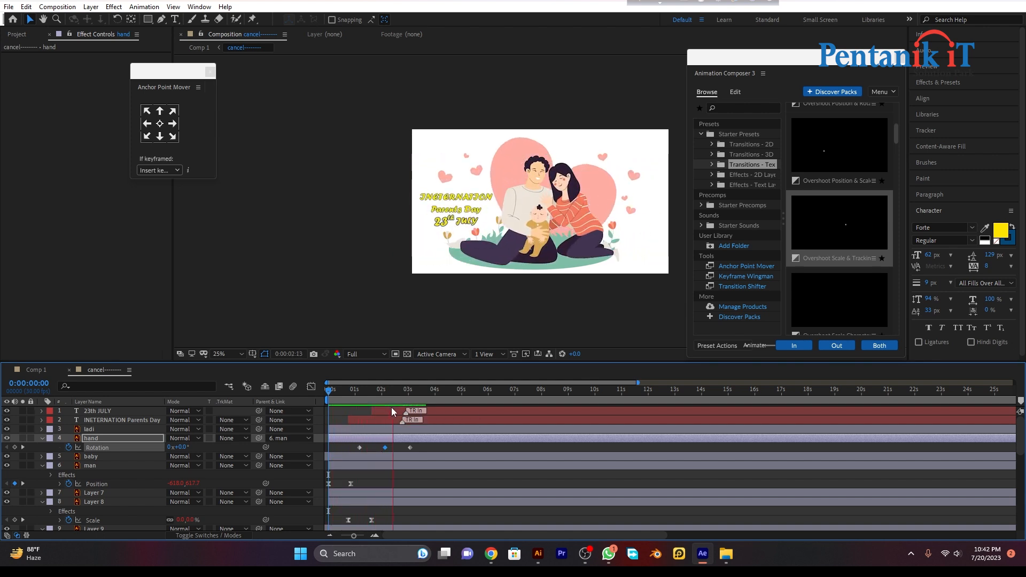
{"action": "key", "text": "space"}
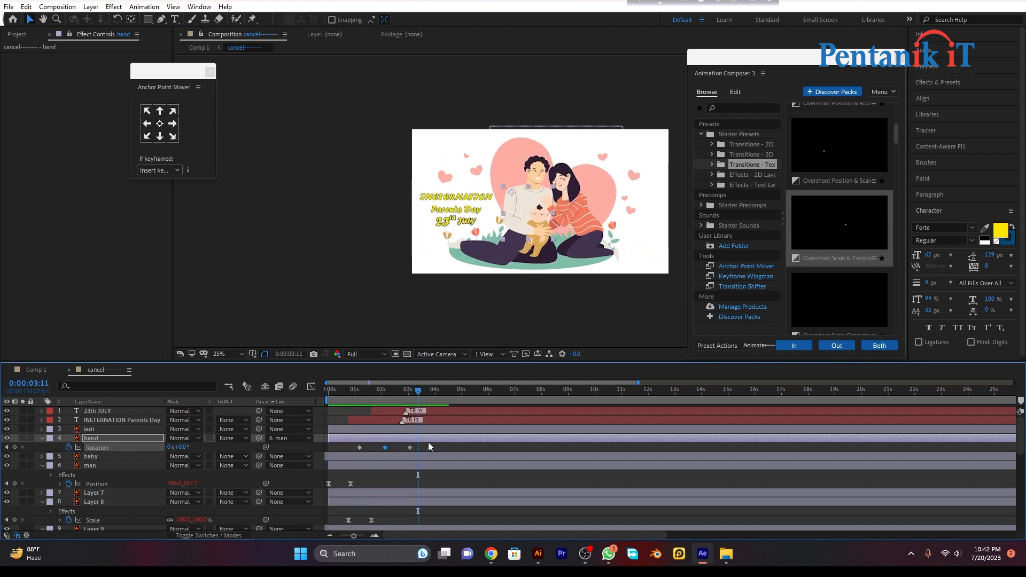
Apply Easy Ease to the hand's three rotation keyframes and paste copies of them twice further along the timeline
{"action": "left_click_drag", "start_coordinate": [428, 447], "coordinate": [347, 453]}
{"action": "right_click", "coordinate": [361, 447]}
{"action": "mouse_move", "coordinate": [406, 439]}
{"action": "left_click", "coordinate": [514, 474]}
{"action": "left_click_drag", "start_coordinate": [418, 394], "coordinate": [327, 402]}
{"action": "key", "text": "ctrl+v"}
{"action": "key", "text": "ctrl+v"}
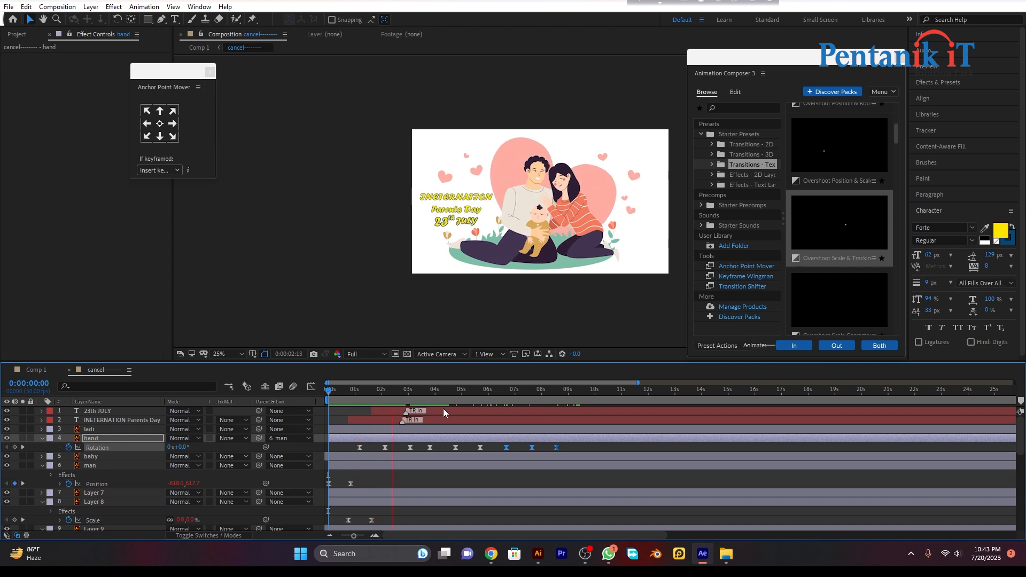
Move the hand's fourth rotation keyframe slightly earlier and play back the repeated hand movement
{"action": "key", "text": "space"}
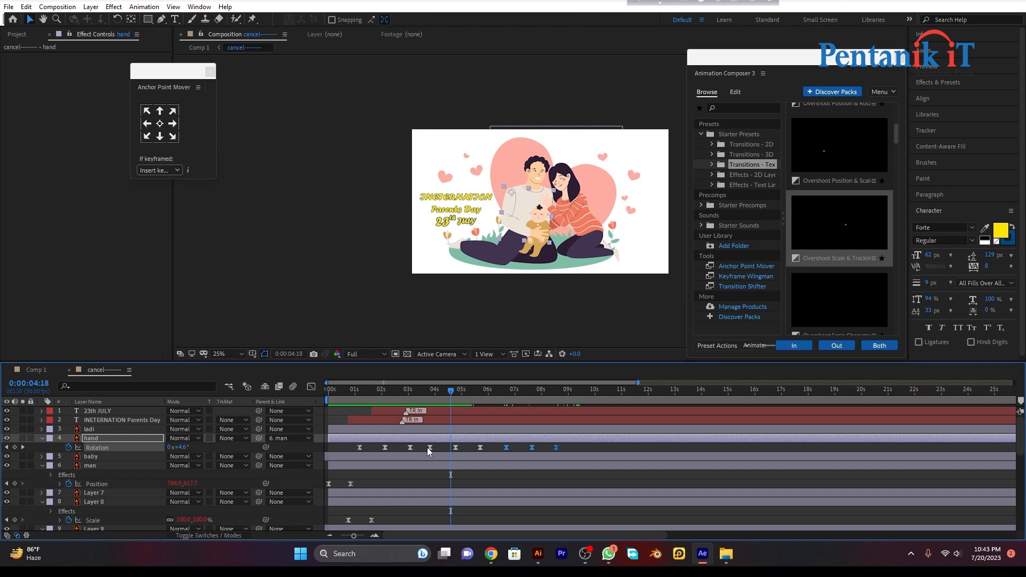
{"action": "left_click", "coordinate": [428, 451]}
{"action": "left_click_drag", "start_coordinate": [430, 448], "coordinate": [426, 448]}
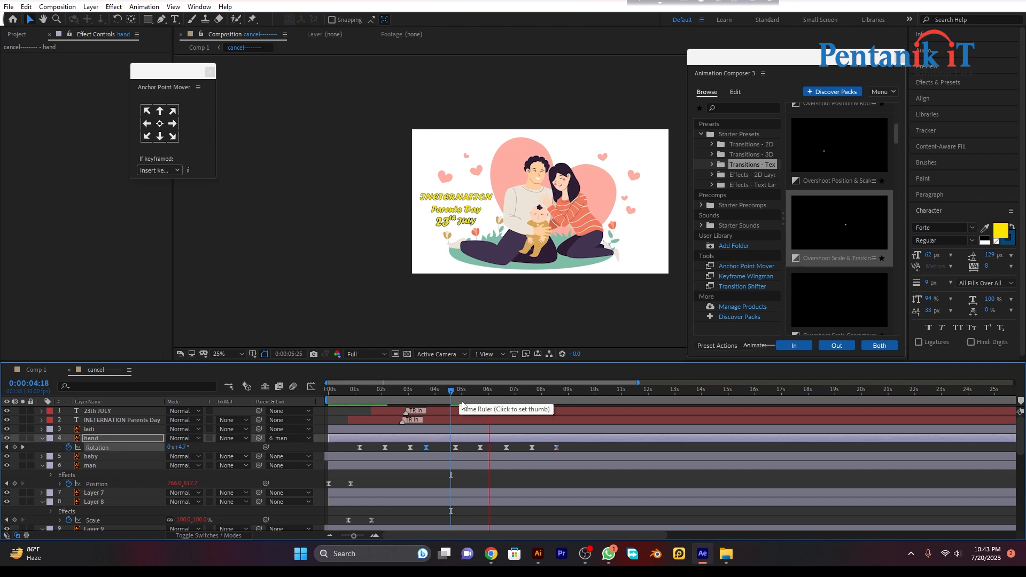
{"action": "left_click", "coordinate": [595, 310]}
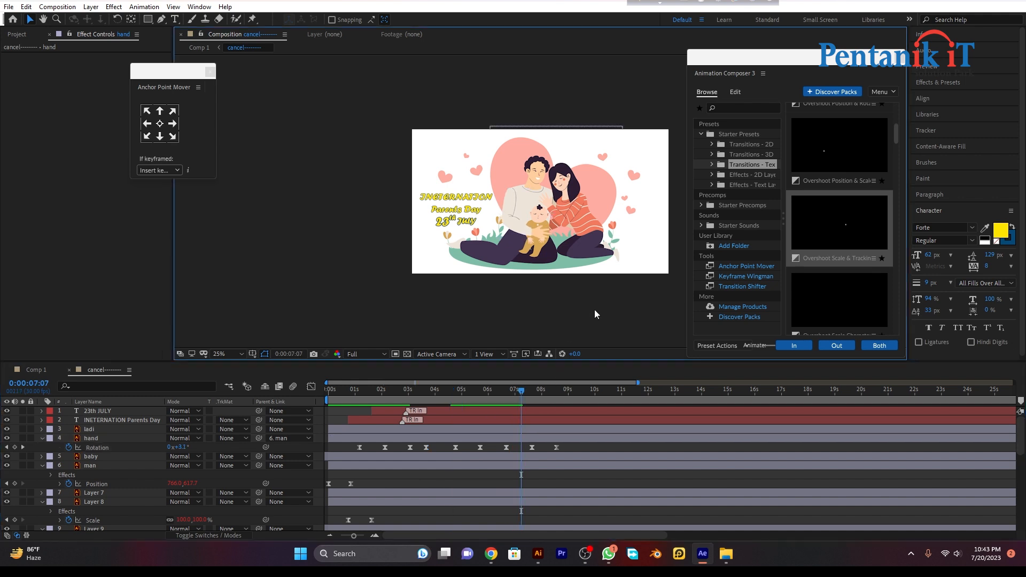
Add puppet pins to the man layer at the top of his head, his neck and his chest
{"action": "left_click", "coordinate": [533, 180]}
{"action": "scroll", "coordinate": [538, 178], "scroll_direction": "up", "scroll_amount": 2}
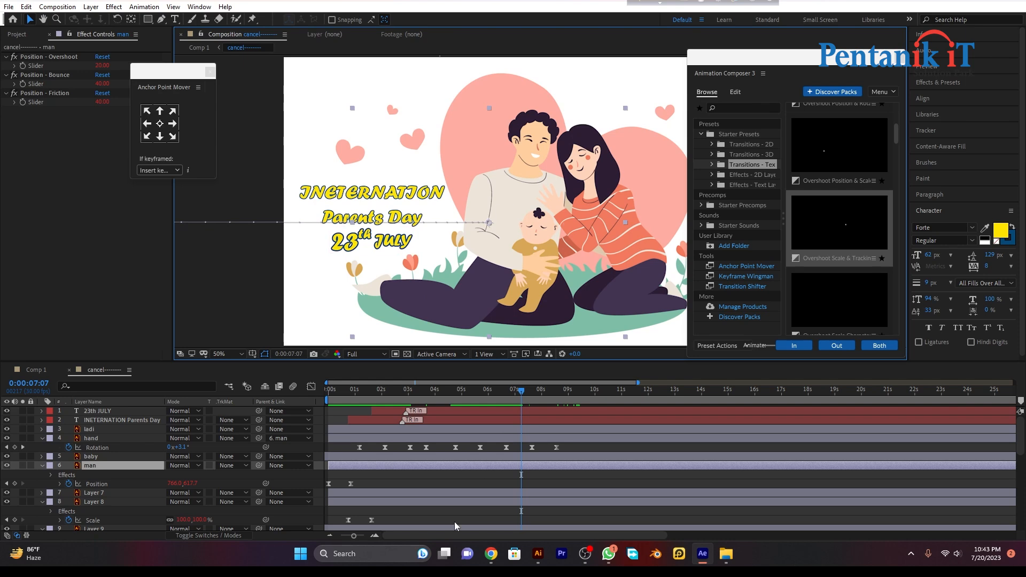
{"action": "left_click", "coordinate": [251, 19]}
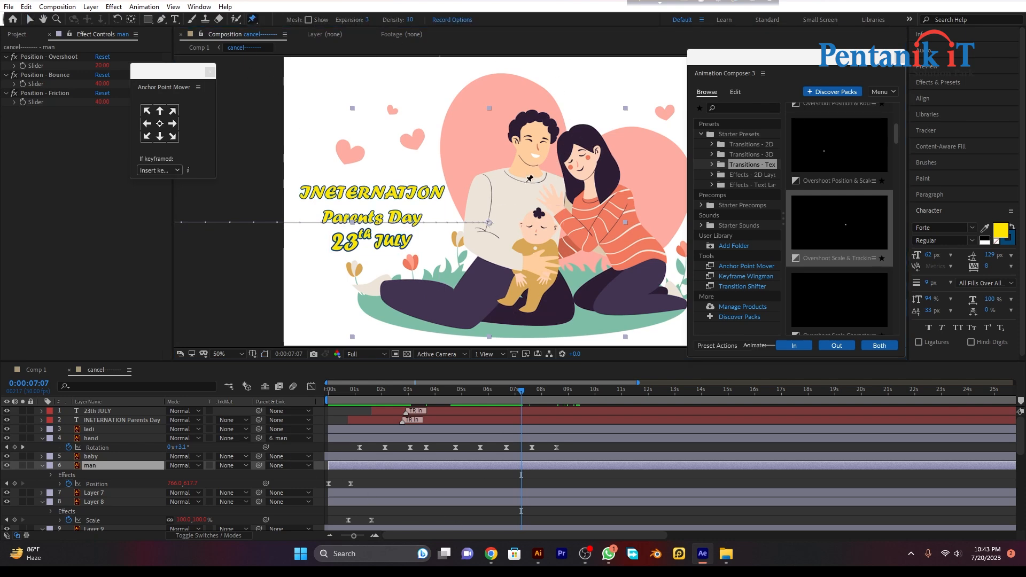
{"action": "left_click", "coordinate": [524, 206]}
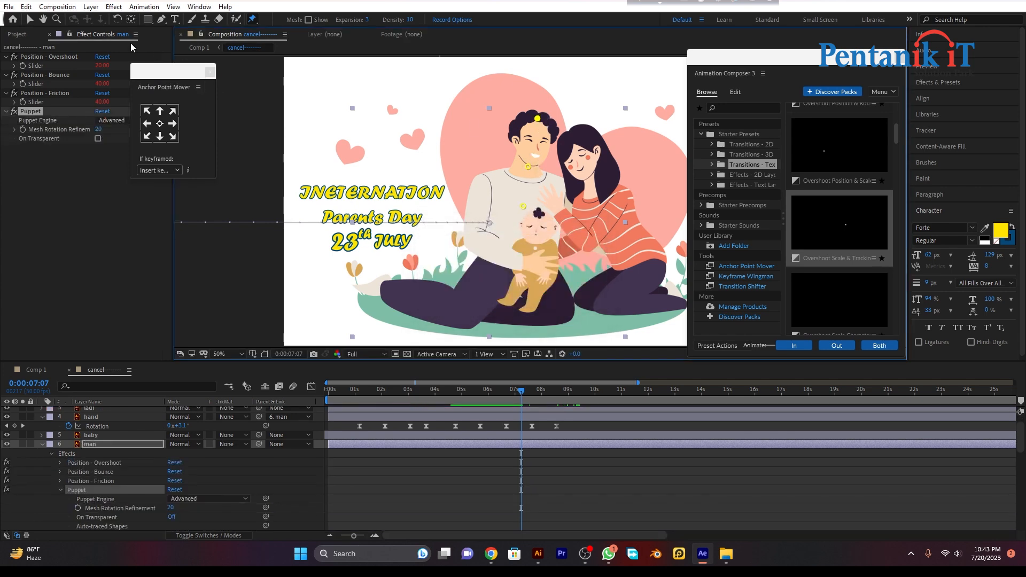
{"action": "left_click", "coordinate": [29, 20]}
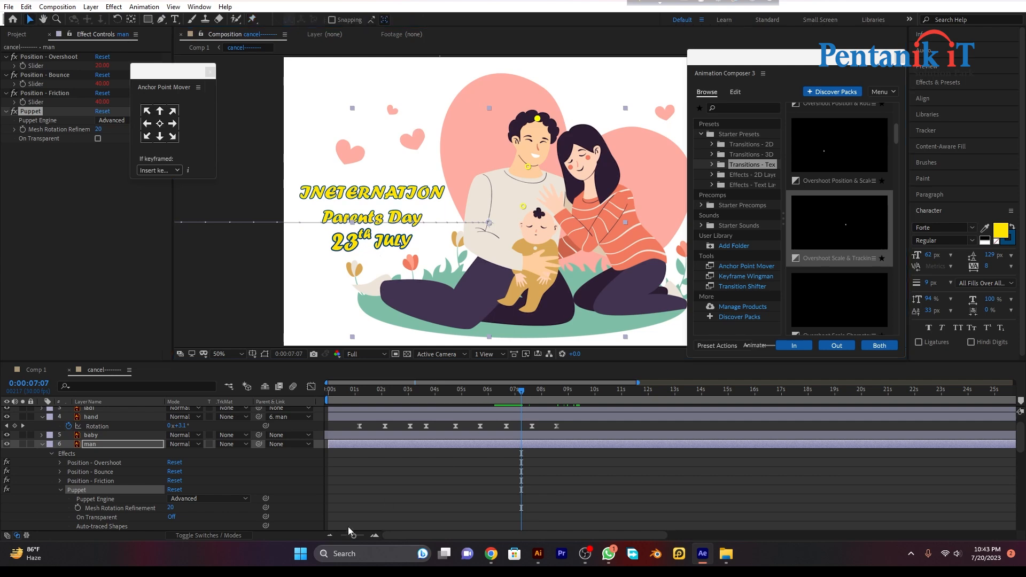
At 0:00:02:09, shift the man's head puppet pin slightly away from the woman
{"action": "left_click", "coordinate": [330, 534]}
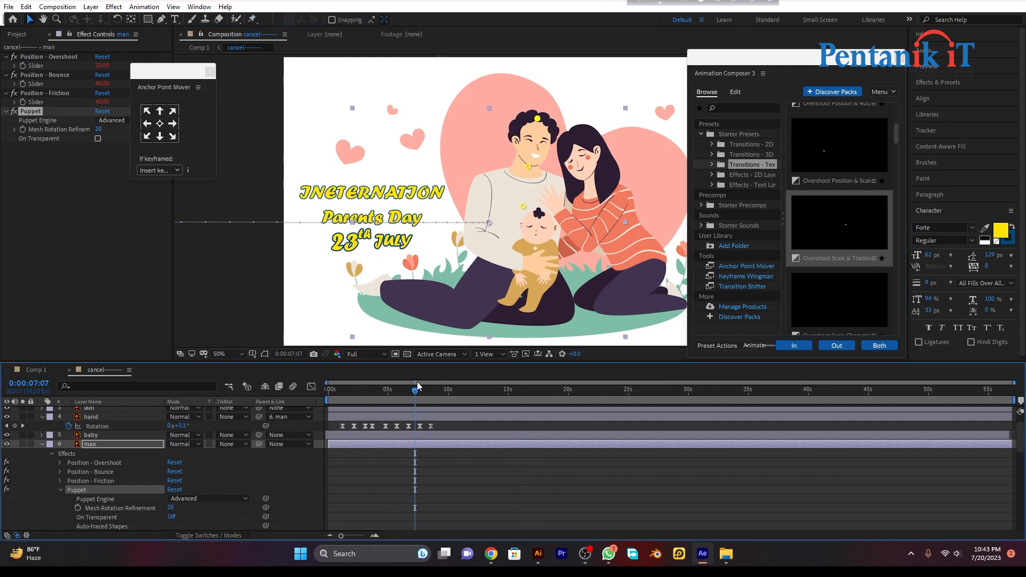
{"action": "left_click_drag", "start_coordinate": [415, 394], "coordinate": [355, 394]}
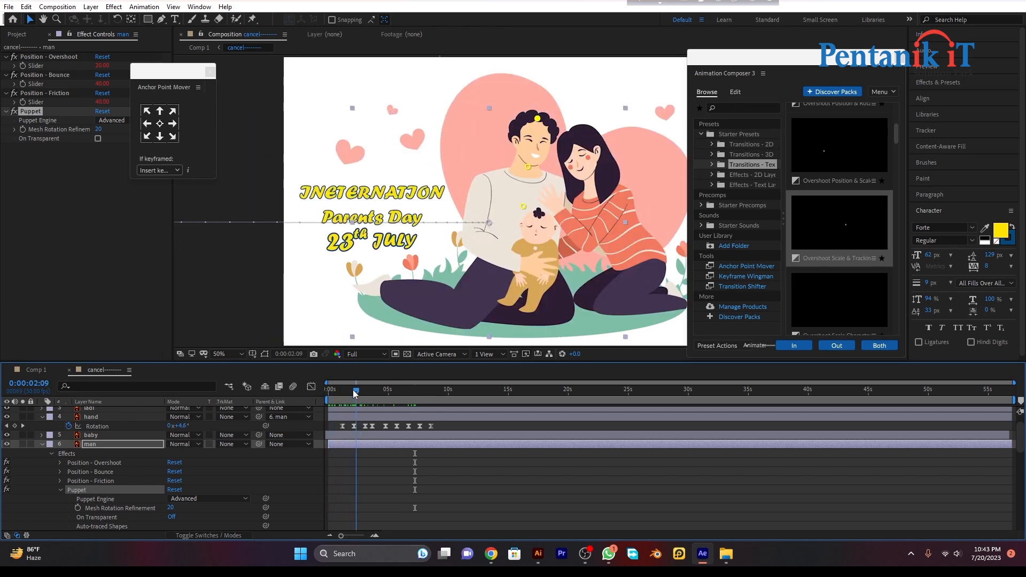
{"action": "left_click_drag", "start_coordinate": [538, 121], "coordinate": [531, 123]}
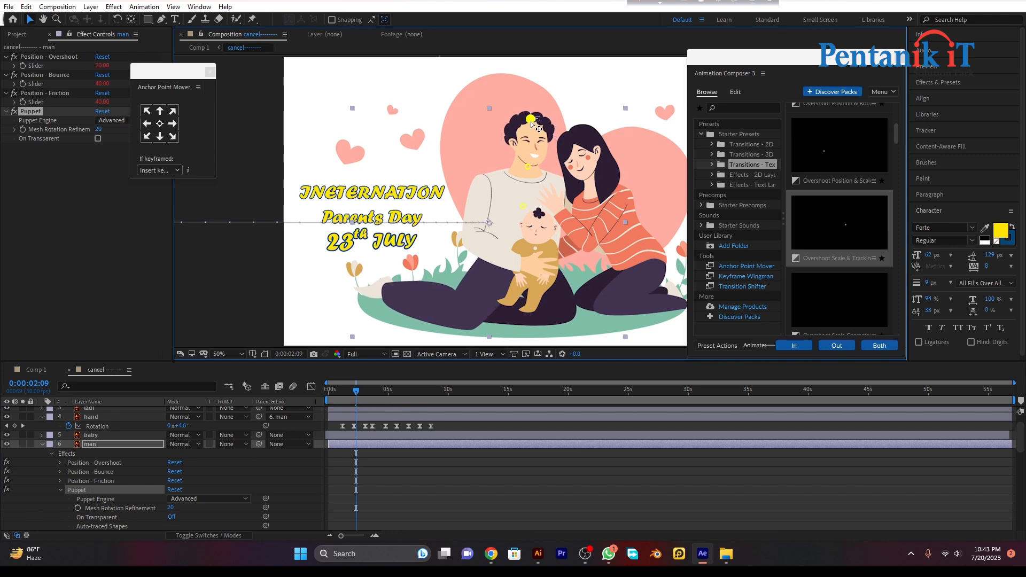
Play back the composition from the start to check the man's head movement
{"action": "left_click_drag", "start_coordinate": [360, 390], "coordinate": [313, 382]}
{"action": "key", "text": "space"}
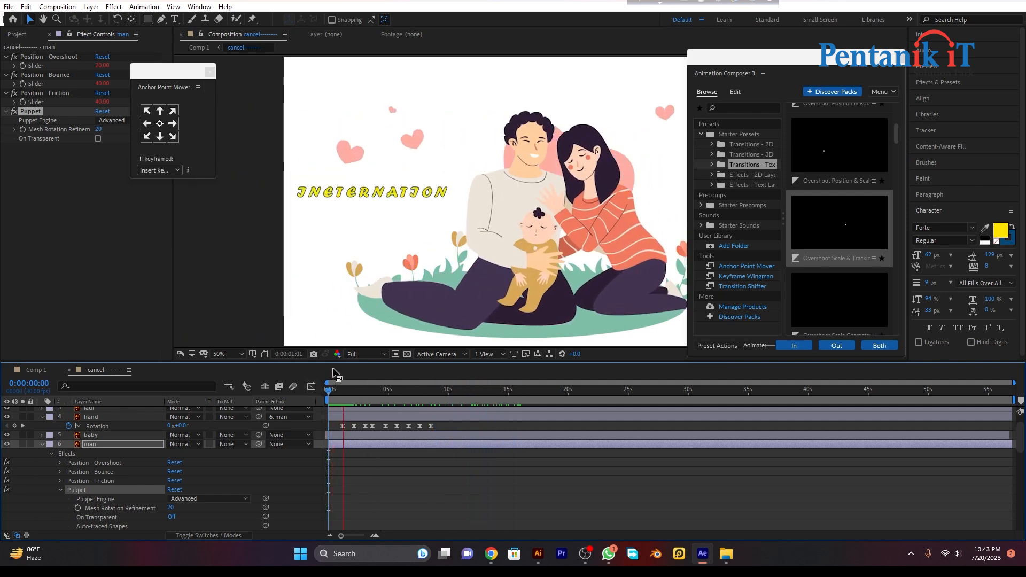
{"action": "key", "text": "space"}
{"action": "key", "text": "space"}
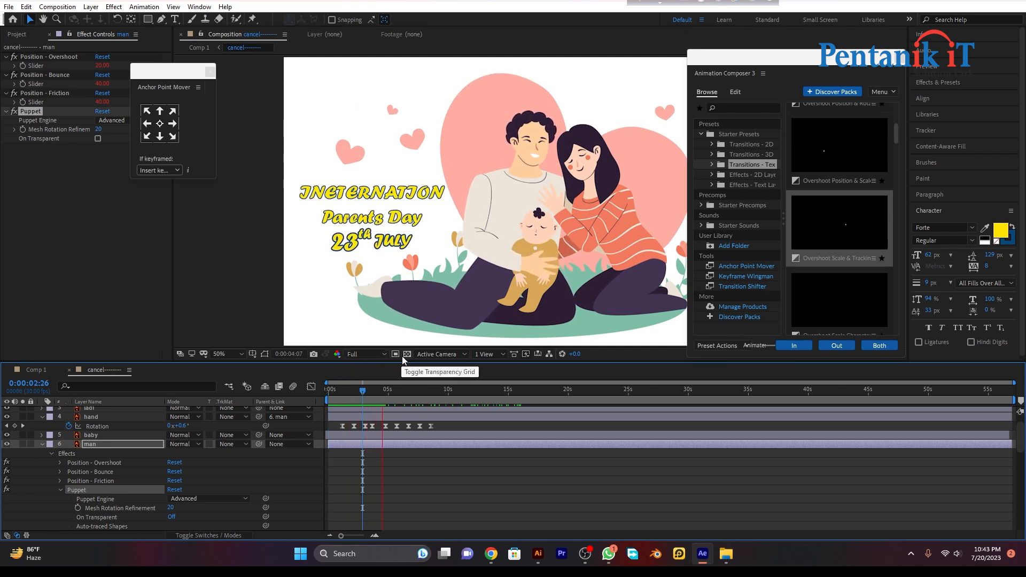
{"action": "key", "text": "space"}
Nudge the man's head puppet pin slightly at 0:00:01:18 and review the head movement over the following seconds
{"action": "left_click_drag", "start_coordinate": [391, 393], "coordinate": [348, 401]}
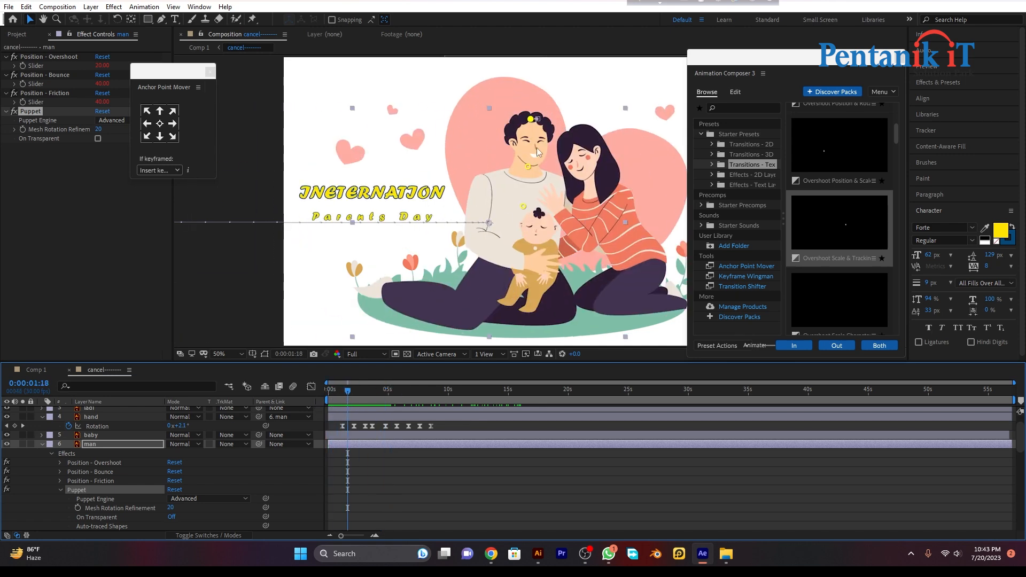
{"action": "left_click_drag", "start_coordinate": [530, 118], "coordinate": [528, 121]}
{"action": "key", "text": "space"}
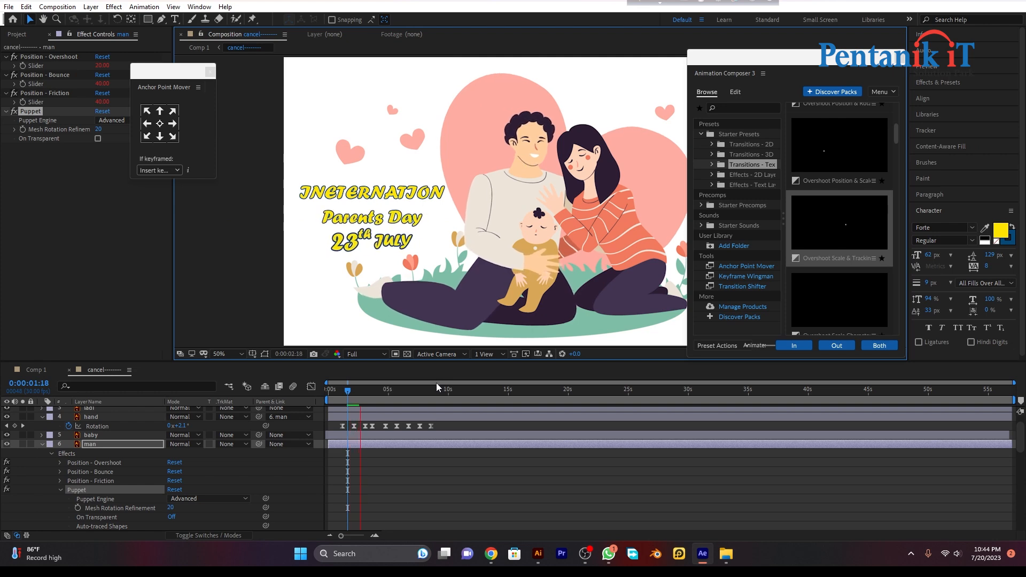
{"action": "left_click", "coordinate": [363, 394]}
{"action": "left_click_drag", "start_coordinate": [364, 394], "coordinate": [402, 397]}
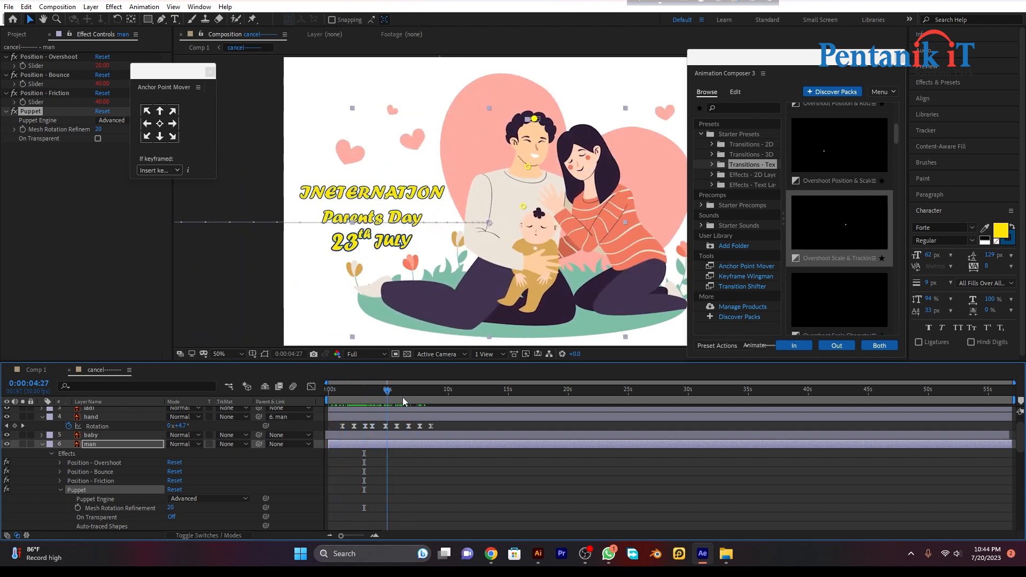
Add puppet pins to the ladi layer at the woman's head, neck, shoulder and torso
{"action": "left_click", "coordinate": [118, 417]}
{"action": "scroll", "coordinate": [123, 420], "scroll_direction": "up", "scroll_amount": 2}
{"action": "left_click", "coordinate": [119, 429]}
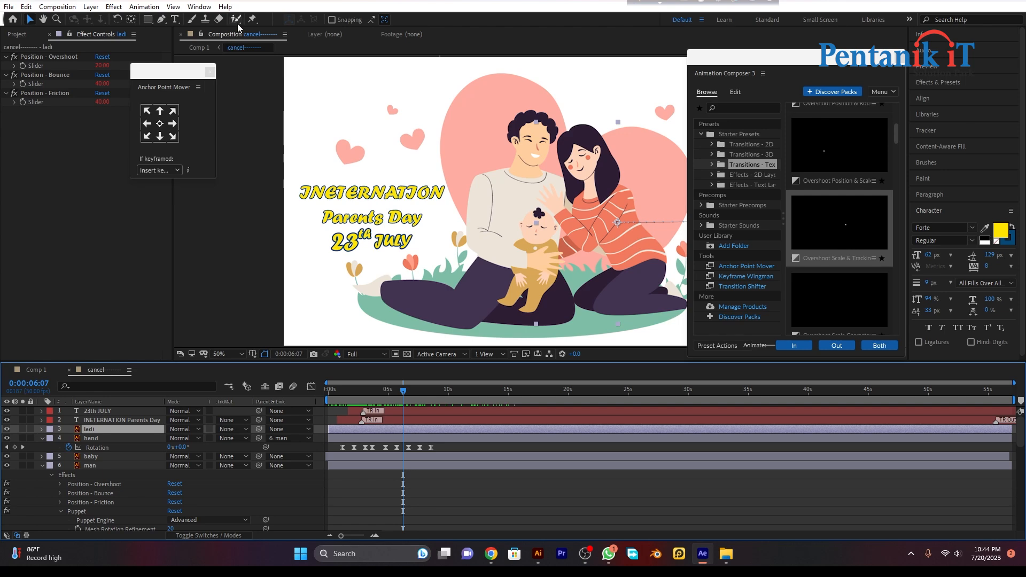
{"action": "left_click", "coordinate": [252, 21]}
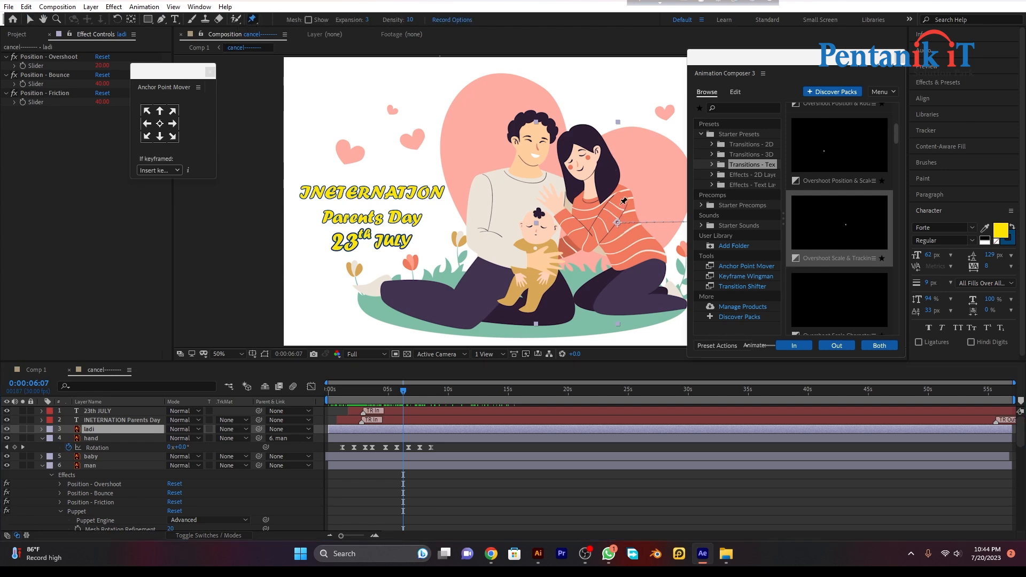
{"action": "left_click", "coordinate": [620, 205]}
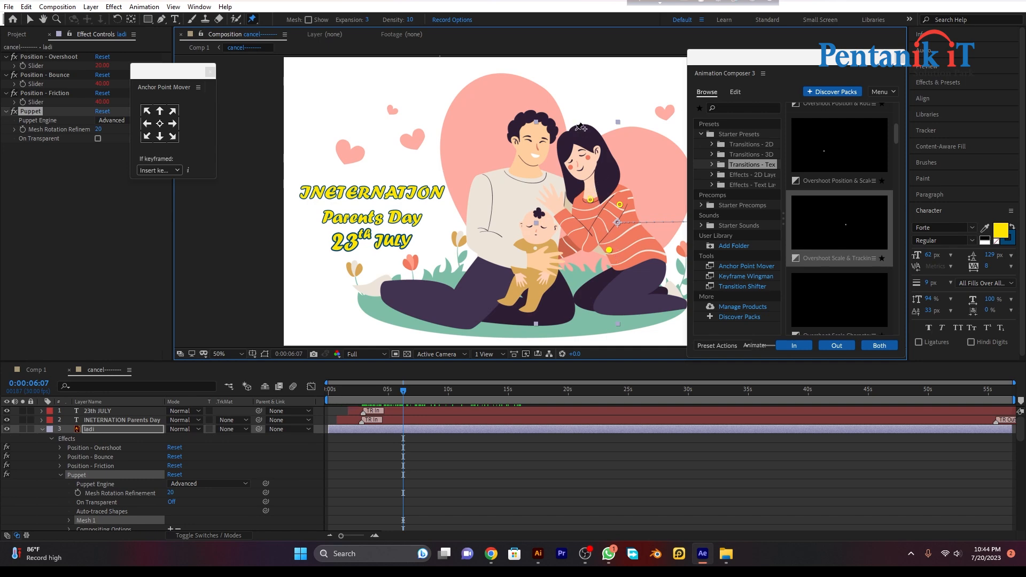
{"action": "left_click", "coordinate": [29, 19]}
Keyframe the woman's head puppet pin tilted toward the man at about 0:00:01 and slightly away from him at 0:00:10:02
{"action": "left_click_drag", "start_coordinate": [406, 394], "coordinate": [341, 393]}
{"action": "left_click_drag", "start_coordinate": [577, 131], "coordinate": [559, 137]}
{"action": "left_click_drag", "start_coordinate": [363, 388], "coordinate": [449, 400]}
{"action": "left_click_drag", "start_coordinate": [576, 131], "coordinate": [578, 132]}
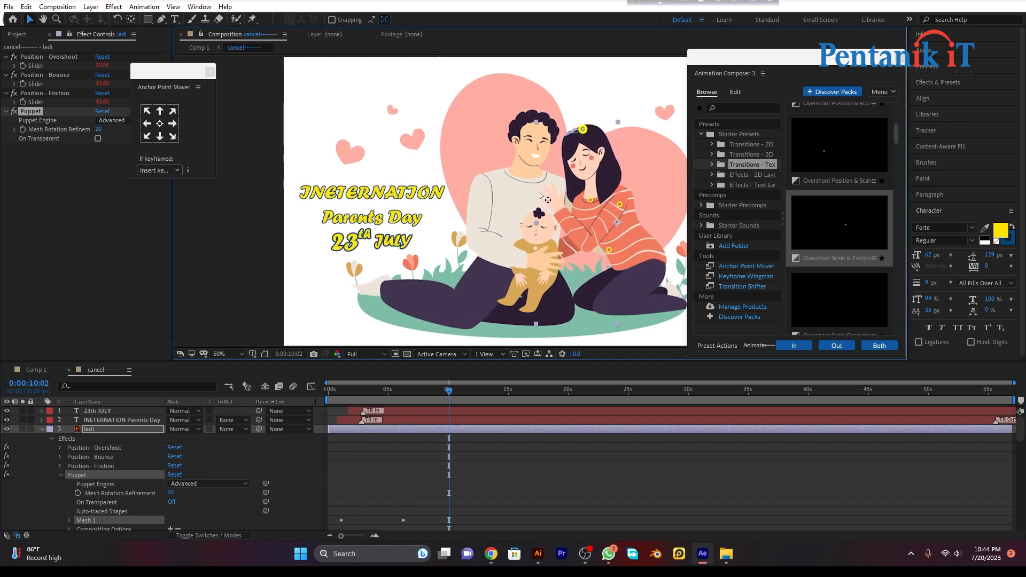
Play back the composition from the start to check the woman's head tilt
{"action": "left_click_drag", "start_coordinate": [441, 398], "coordinate": [316, 419]}
{"action": "key", "text": "space"}
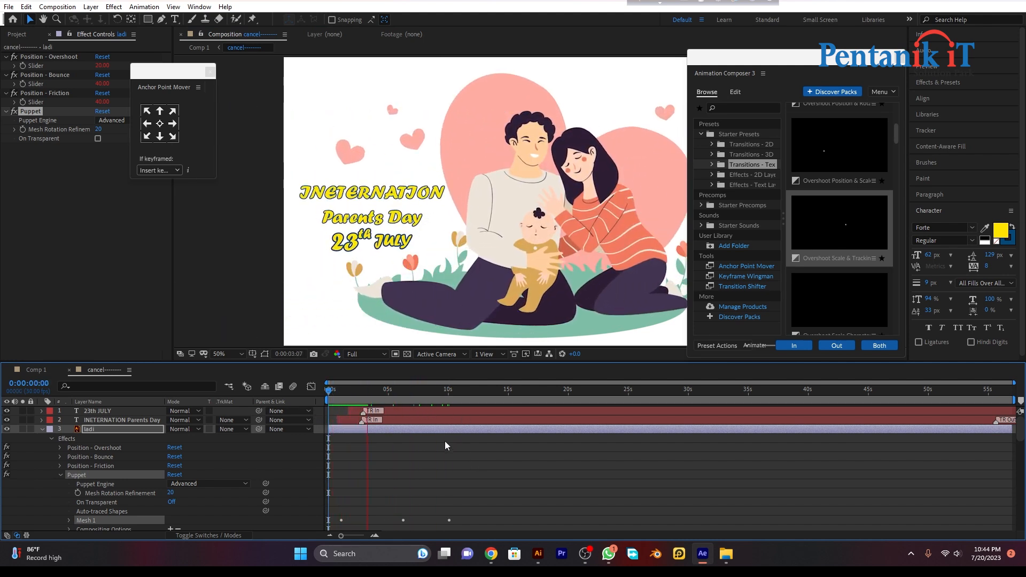
{"action": "key", "text": "space"}
{"action": "key", "text": "space"}
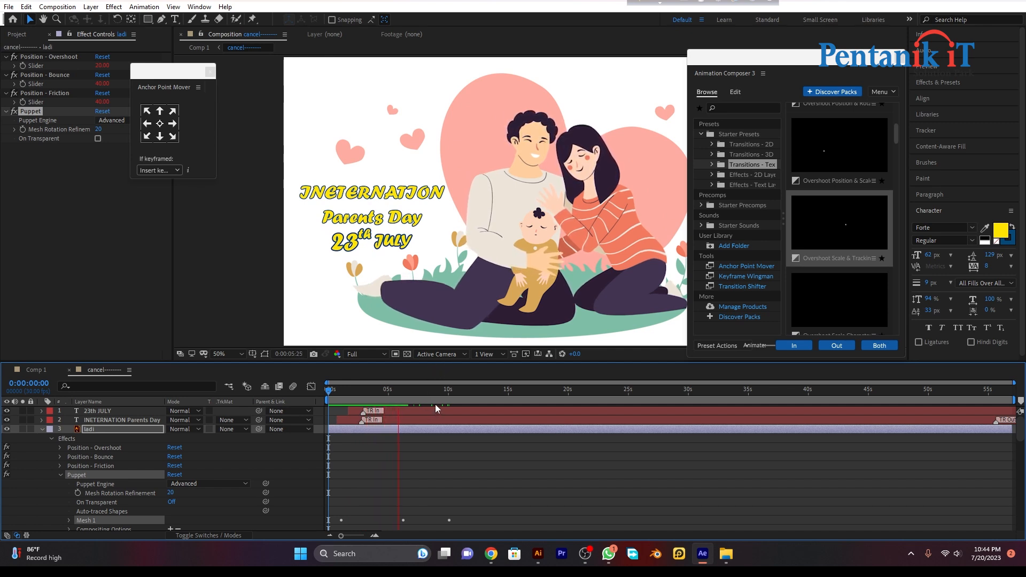
{"action": "key", "text": "space"}
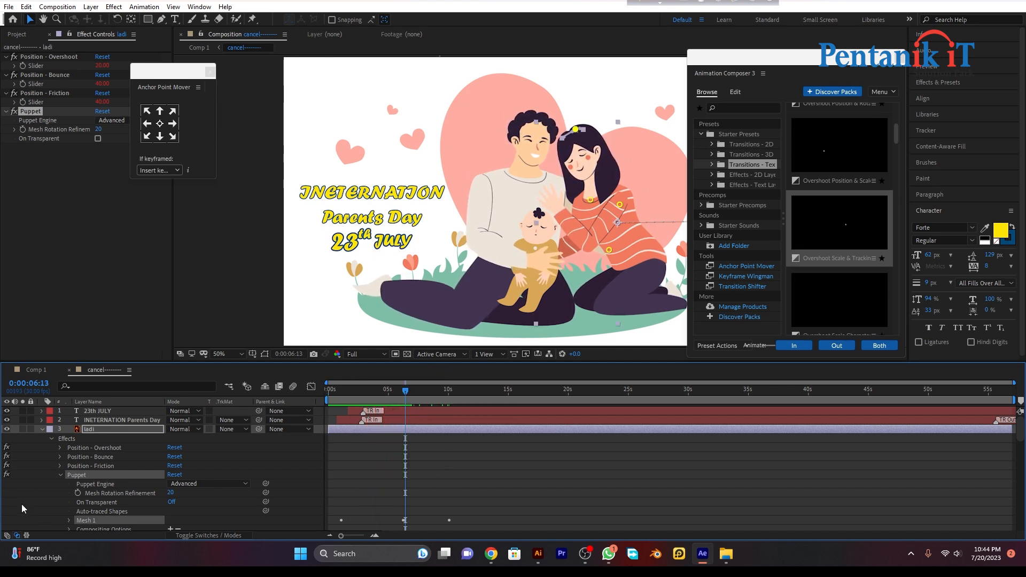
Reveal the woman's head pin position and move that pin toward the man to 111.7, 54.4 at 0:00:10:02
{"action": "scroll", "coordinate": [43, 495], "scroll_direction": "down", "scroll_amount": 1}
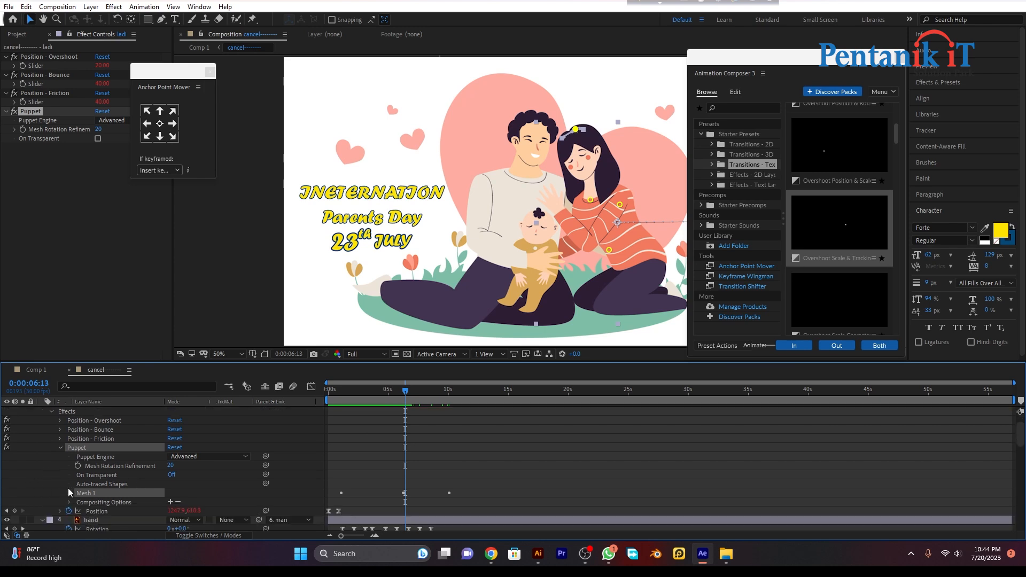
{"action": "left_click", "coordinate": [69, 493]}
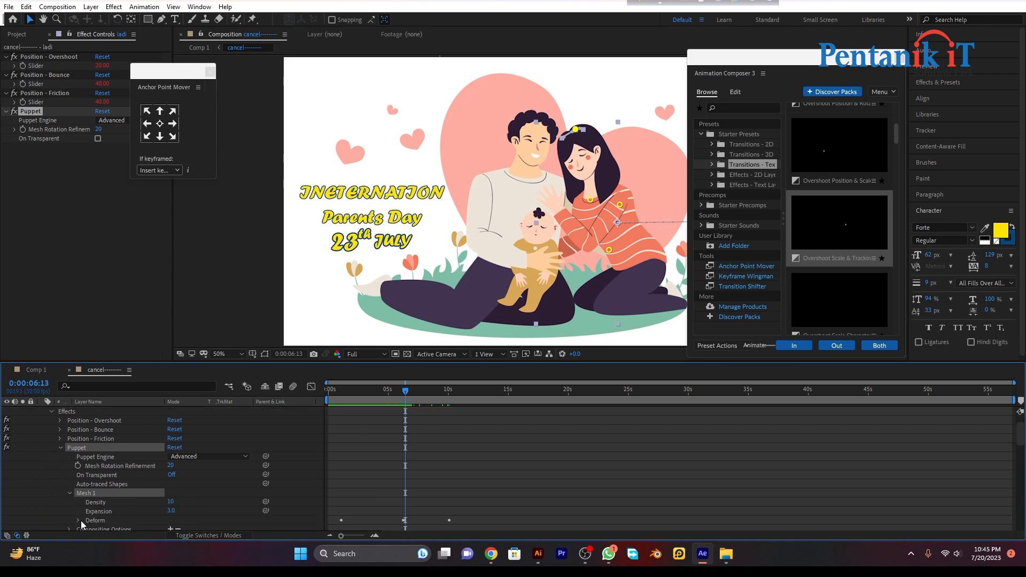
{"action": "left_click", "coordinate": [81, 520]}
{"action": "left_click", "coordinate": [87, 499]}
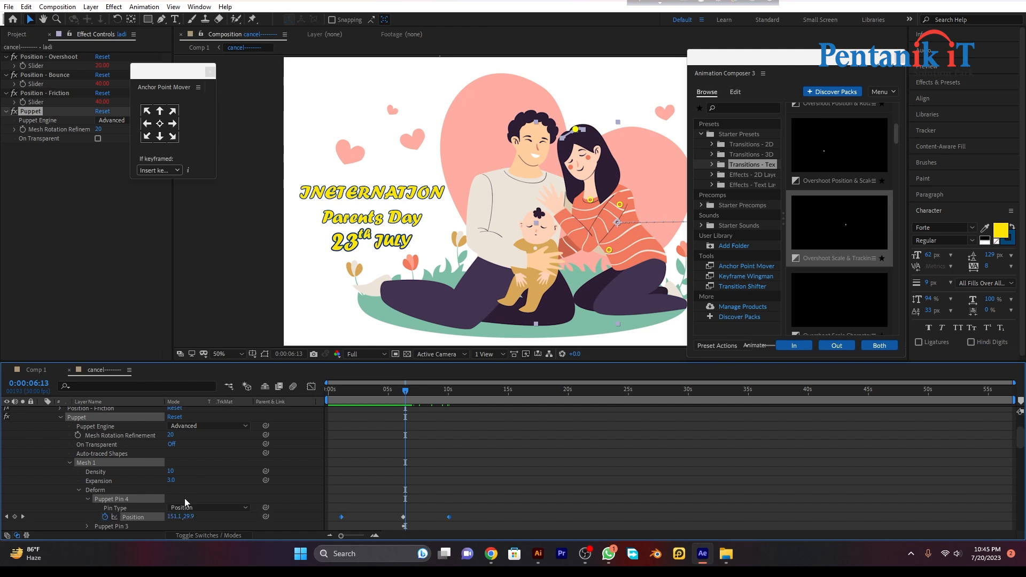
{"action": "left_click_drag", "start_coordinate": [402, 395], "coordinate": [433, 396]}
{"action": "left_click", "coordinate": [23, 516]}
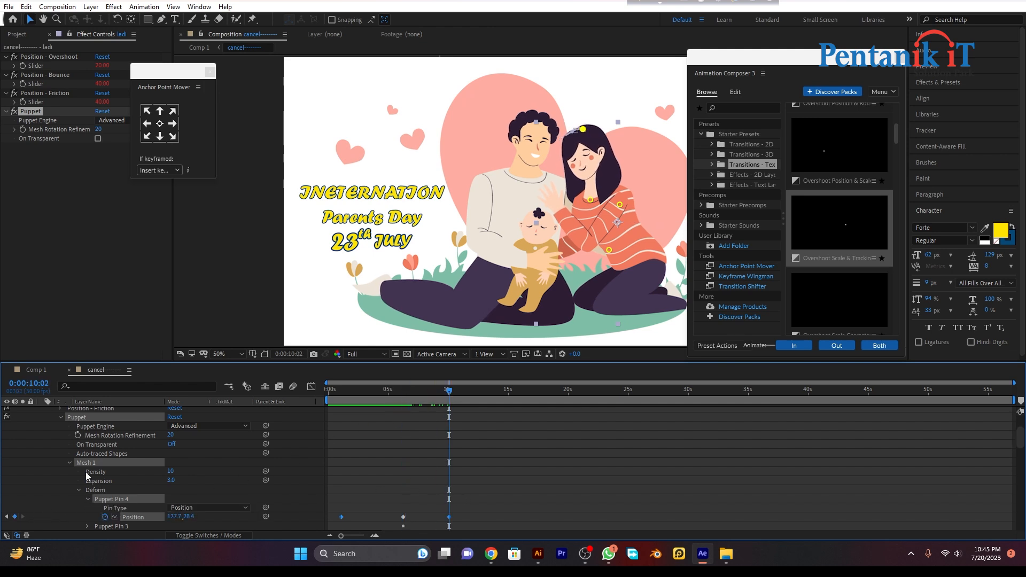
{"action": "left_click_drag", "start_coordinate": [590, 132], "coordinate": [571, 140]}
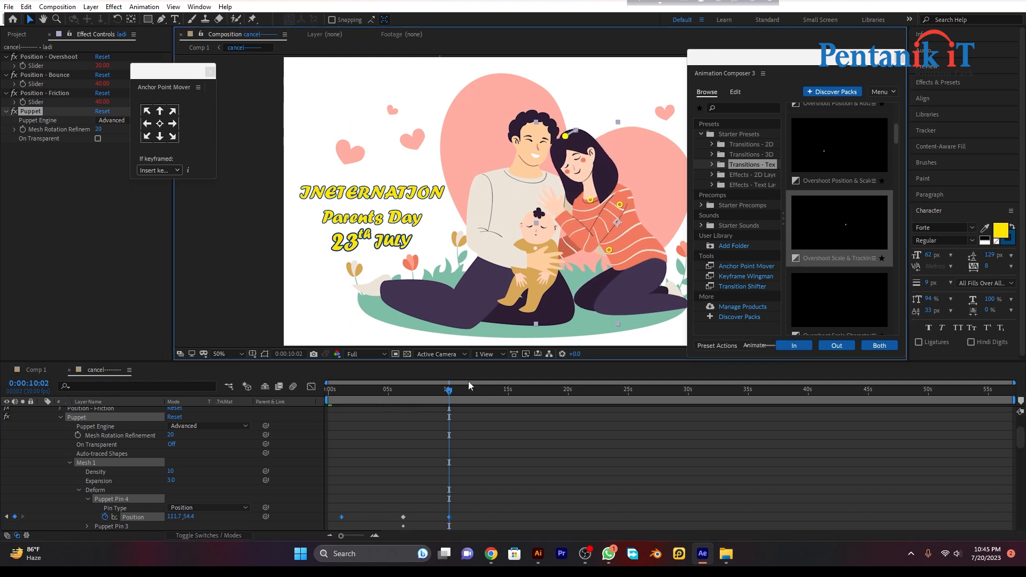
Collapse the ladi layer's properties and close the floating Animation Composer and Motion 2 windows
{"action": "left_click_drag", "start_coordinate": [451, 399], "coordinate": [487, 393]}
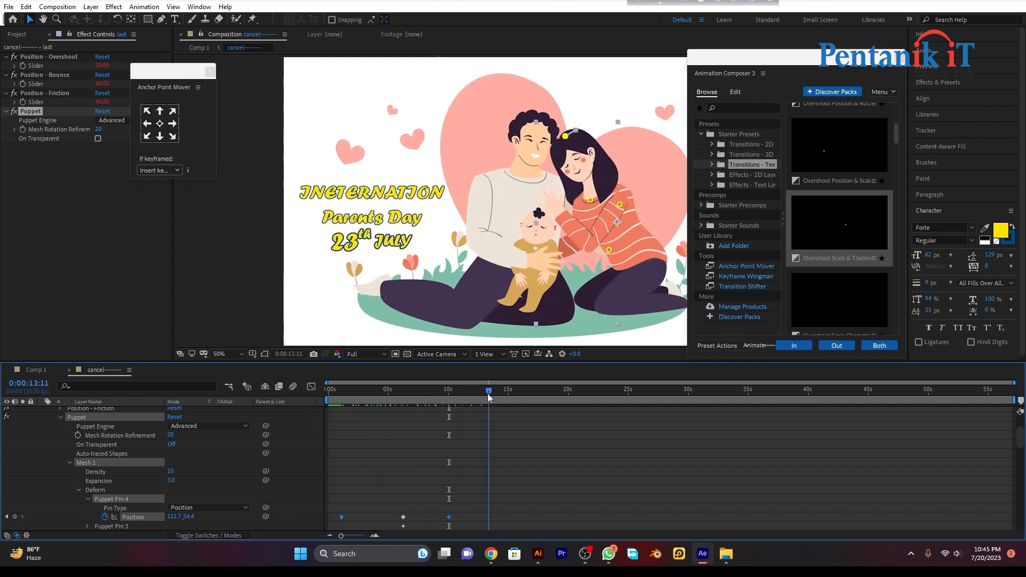
{"action": "scroll", "coordinate": [35, 437], "scroll_direction": "up", "scroll_amount": 3}
{"action": "left_click", "coordinate": [42, 430]}
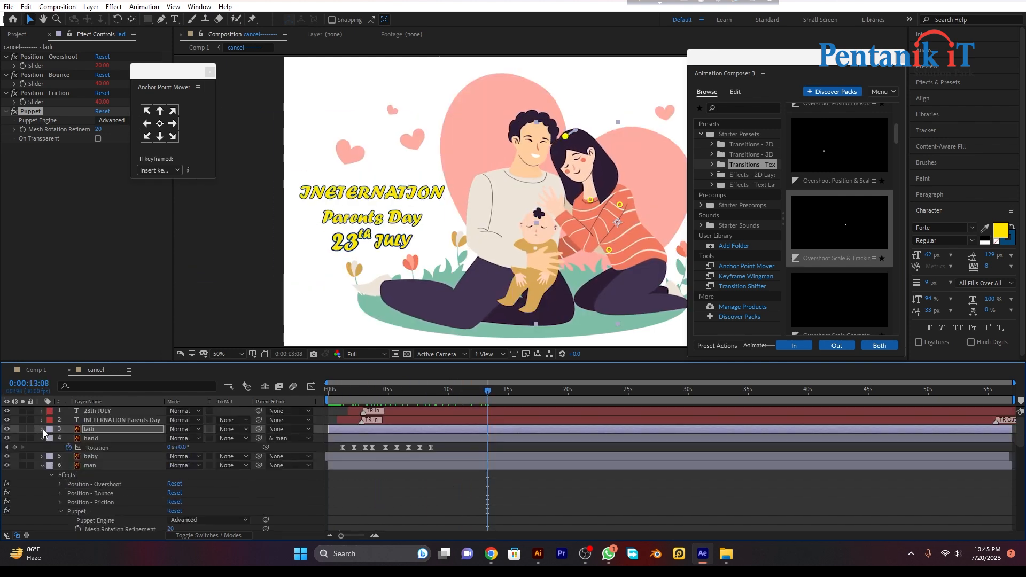
{"action": "left_click", "coordinate": [900, 64]}
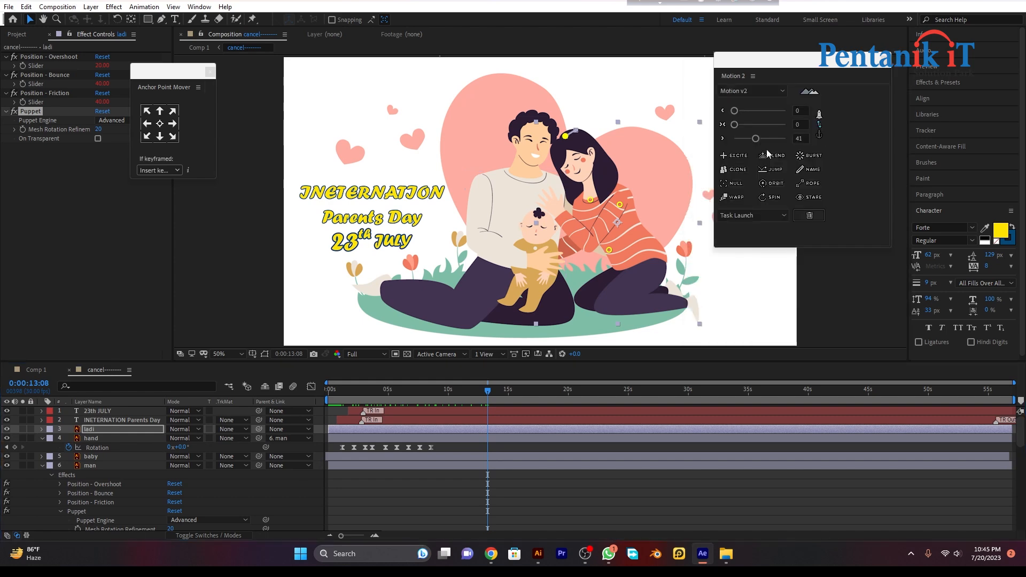
{"action": "left_click", "coordinate": [885, 61]}
Bring up the effects and presets list and collapse the properties of all layers in the timeline
{"action": "left_click", "coordinate": [526, 154]}
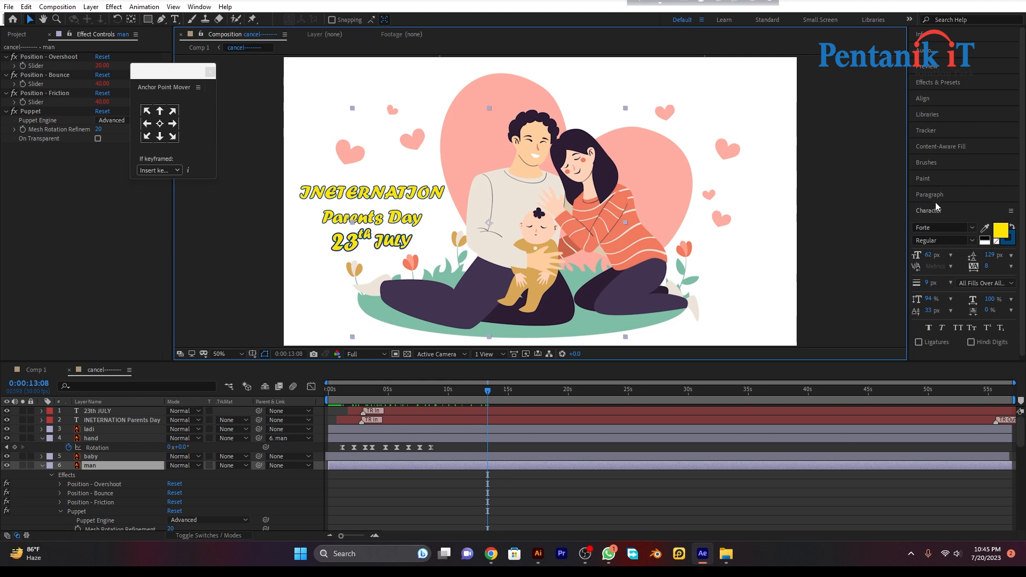
{"action": "left_click", "coordinate": [951, 83]}
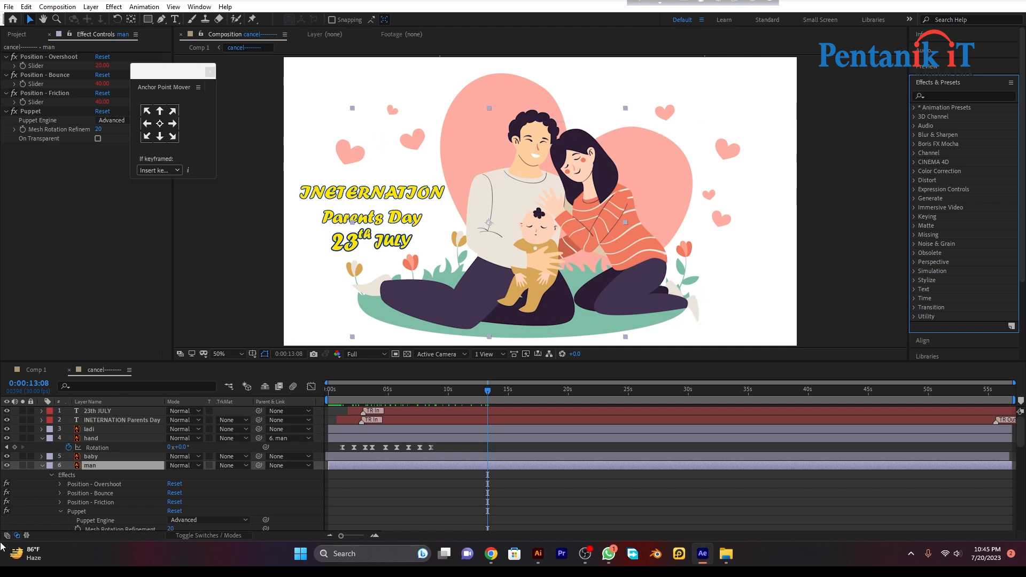
{"action": "left_click", "coordinate": [42, 466]}
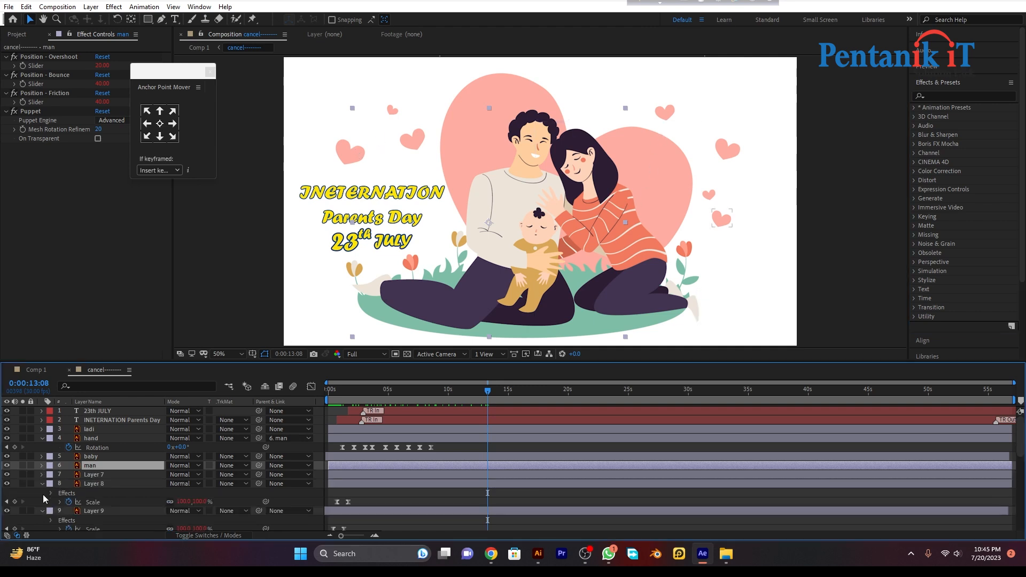
{"action": "left_click", "coordinate": [43, 483]}
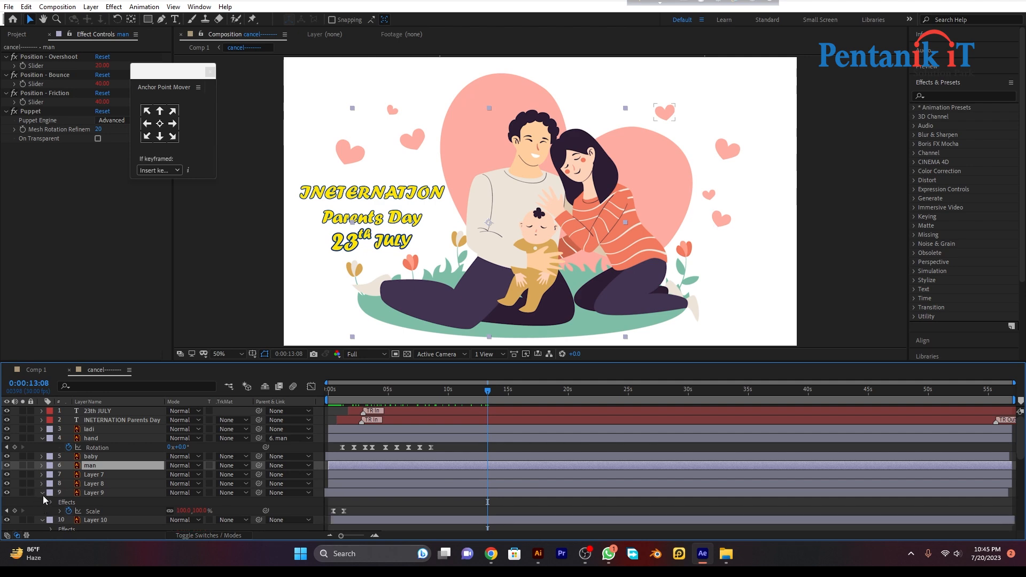
{"action": "left_click", "coordinate": [43, 493]}
{"action": "left_click", "coordinate": [43, 503]}
{"action": "scroll", "coordinate": [43, 504], "scroll_direction": "down", "scroll_amount": 3}
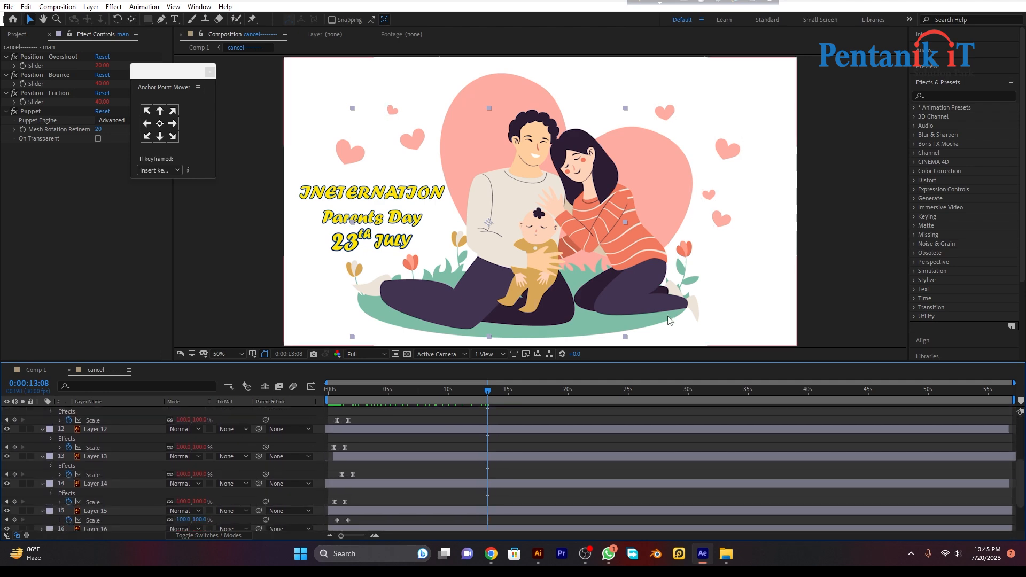
{"action": "key", "text": "ctrl+a"}
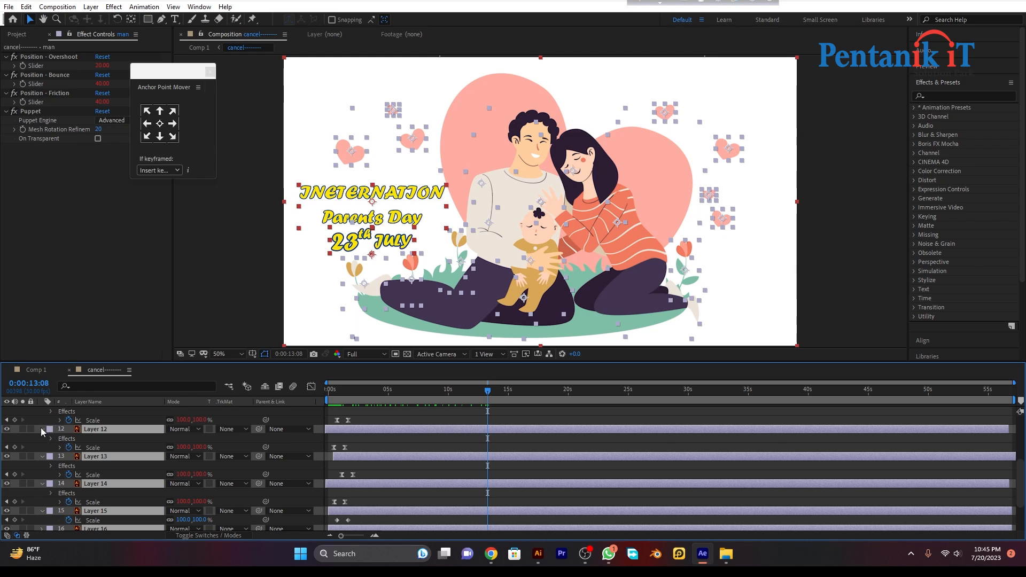
{"action": "left_click", "coordinate": [42, 429]}
{"action": "left_click", "coordinate": [91, 260]}
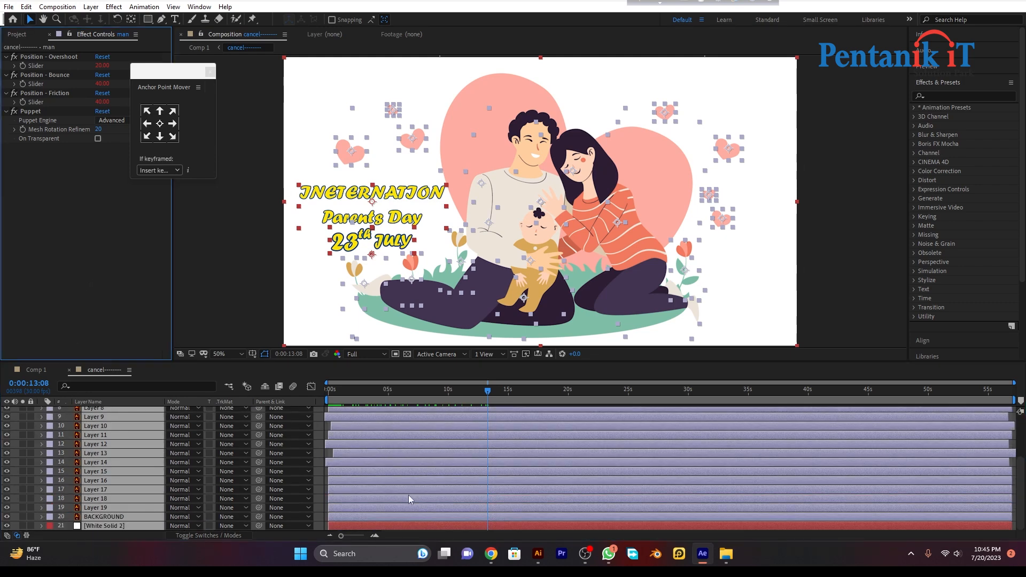
Select only Layer 11 and search the effects and presets for "wig"
{"action": "left_click", "coordinate": [397, 430]}
{"action": "left_click", "coordinate": [388, 435]}
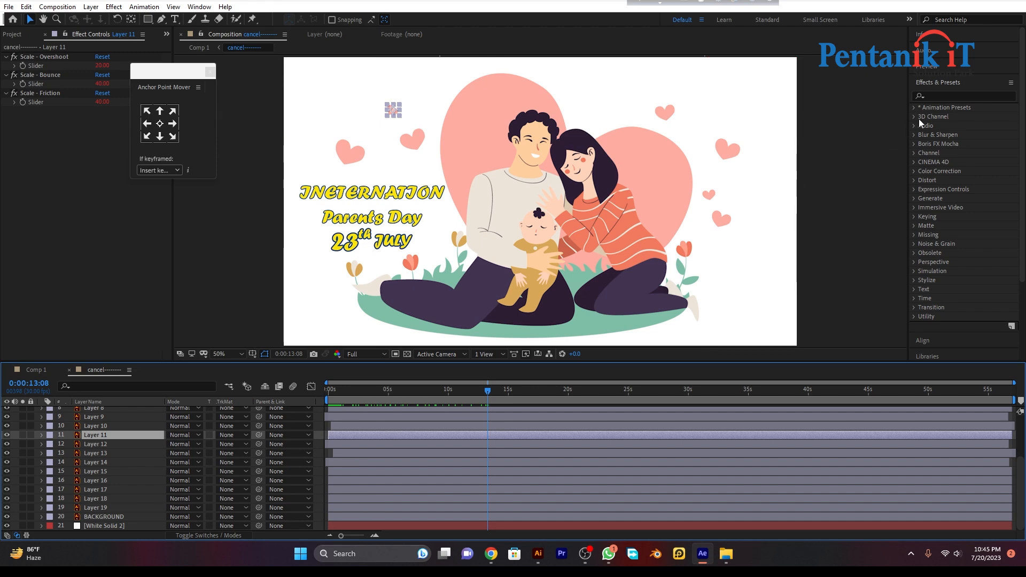
{"action": "left_click", "coordinate": [929, 96]}
{"action": "type", "text": "wi"}
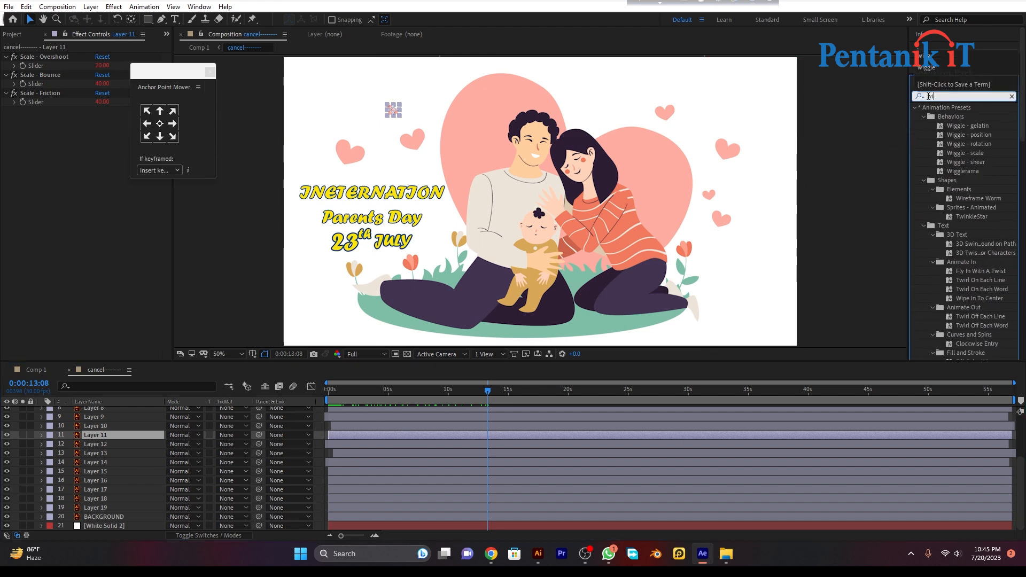
{"action": "type", "text": "gle"}
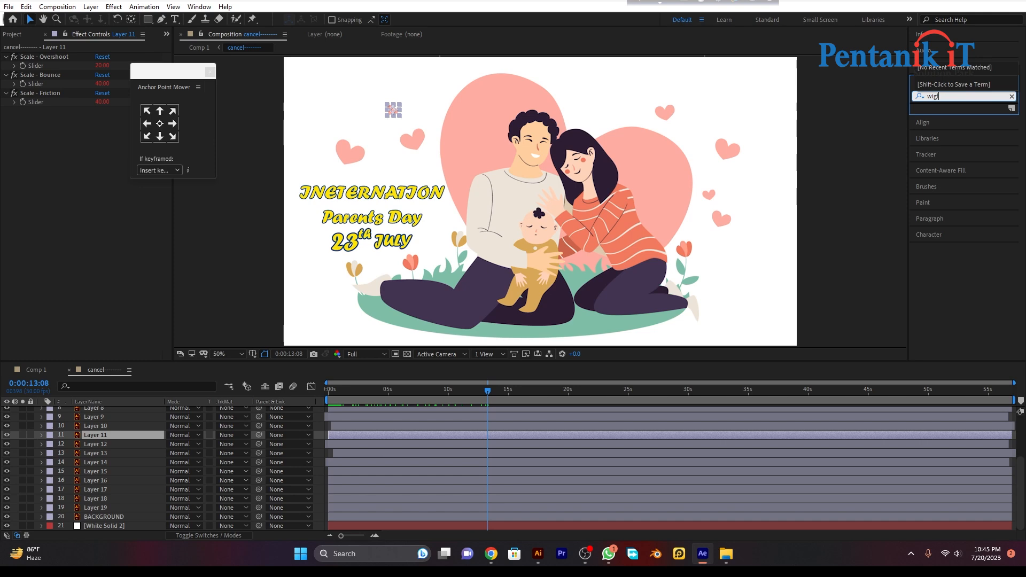
{"action": "key", "text": "BackSpace"}
{"action": "key", "text": "BackSpace"}
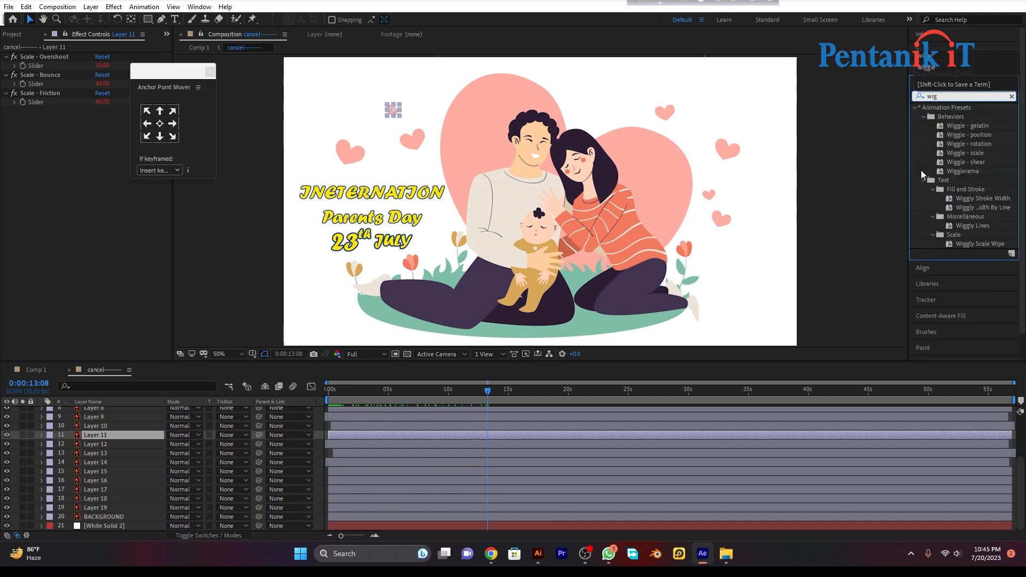
Apply the Wiggle - position preset to the heart on Layer 12 and change its wiggle amount
{"action": "left_click_drag", "start_coordinate": [978, 135], "coordinate": [345, 151]}
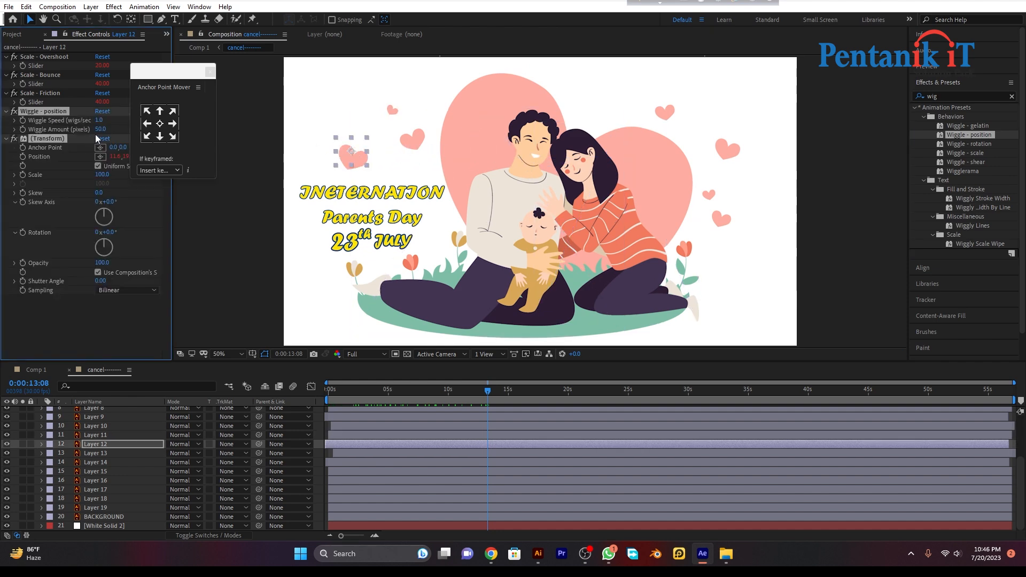
{"action": "left_click", "coordinate": [101, 130]}
{"action": "key", "text": "Return"}
Play back the composition from near its start to check the wiggling heart on Layer 12
{"action": "left_click", "coordinate": [454, 409]}
{"action": "left_click_drag", "start_coordinate": [485, 390], "coordinate": [345, 400]}
{"action": "key", "text": "space"}
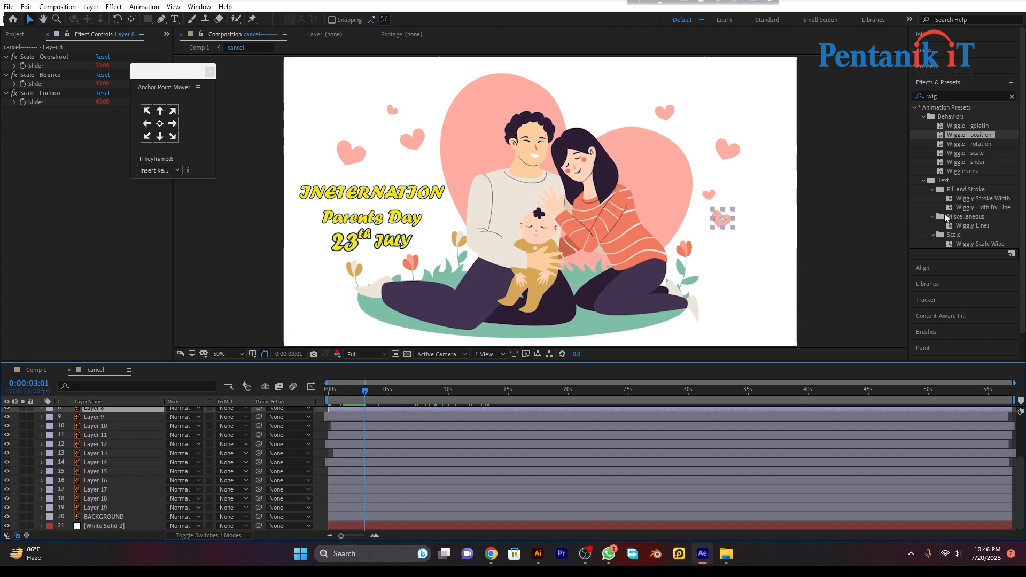
Apply the Wiggle - position preset to the hearts on Layer 13 and Layer 9, each with a wiggle amount of 10 pixels
{"action": "left_click_drag", "start_coordinate": [958, 132], "coordinate": [725, 141]}
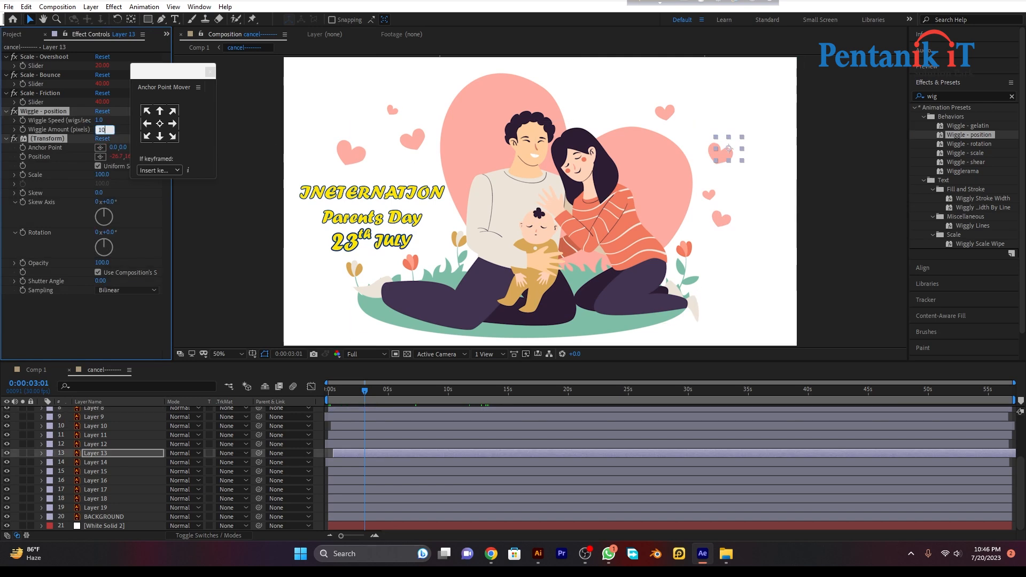
{"action": "key", "text": "Return"}
{"action": "left_click", "coordinate": [668, 111]}
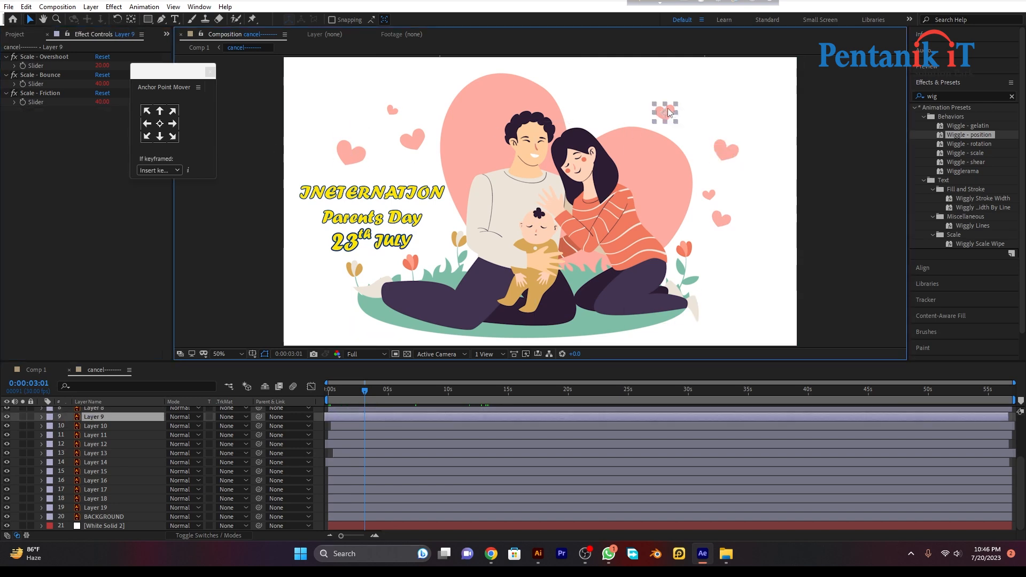
{"action": "left_click_drag", "start_coordinate": [959, 137], "coordinate": [655, 121]}
{"action": "left_click", "coordinate": [100, 129]}
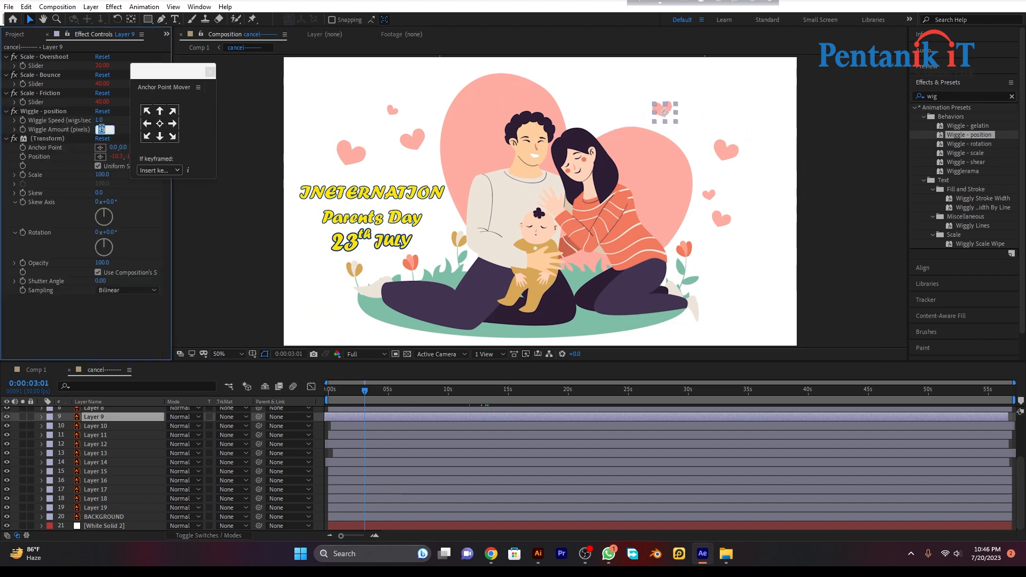
{"action": "key", "text": "Return"}
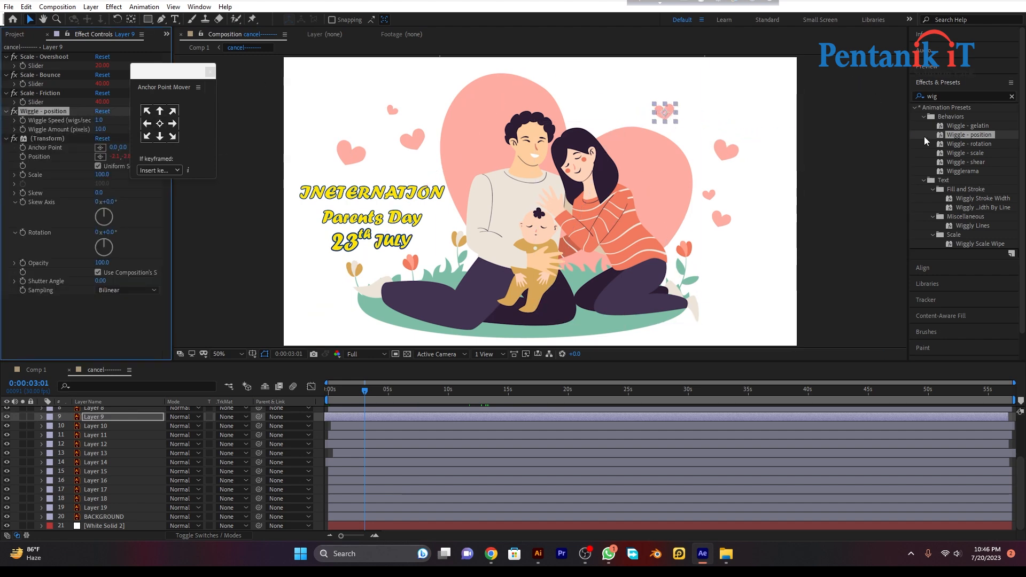
Apply the Wiggle - position preset to the hearts on Layer 11 and Layer 8, each with a wiggle amount of 10 pixels
{"action": "left_click_drag", "start_coordinate": [961, 133], "coordinate": [393, 109]}
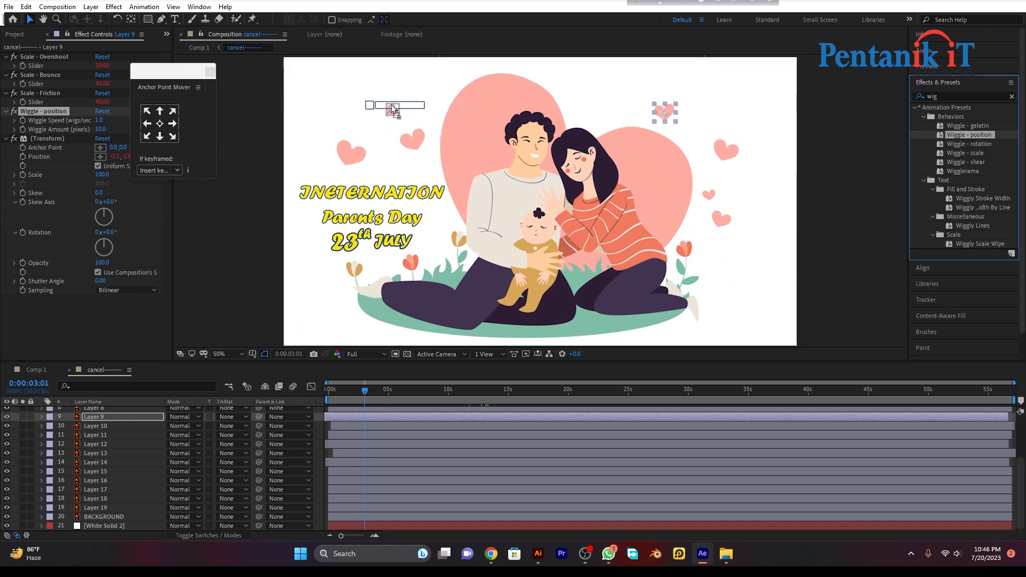
{"action": "left_click", "coordinate": [100, 129]}
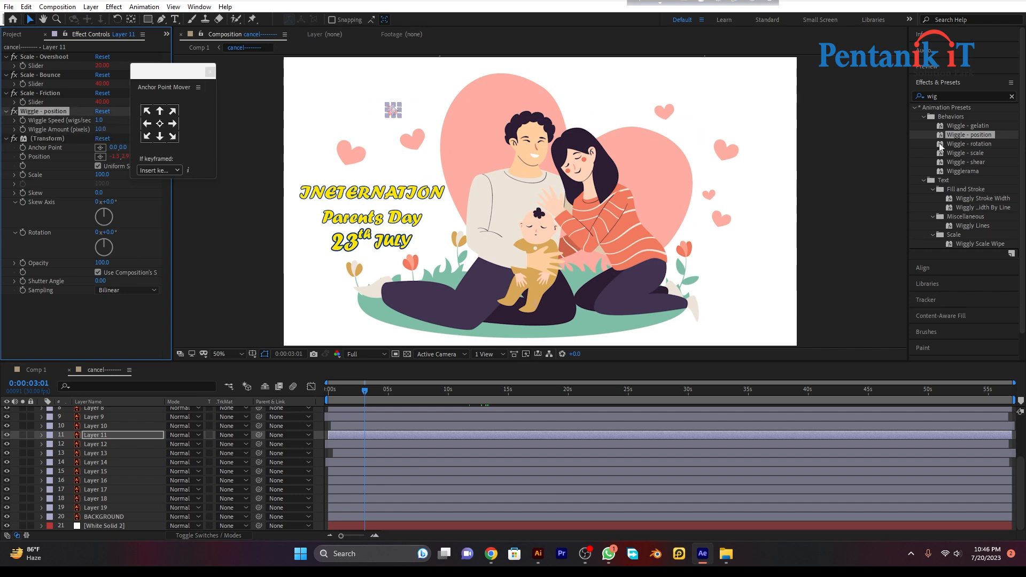
{"action": "left_click", "coordinate": [855, 229]}
{"action": "left_click_drag", "start_coordinate": [964, 137], "coordinate": [719, 219]}
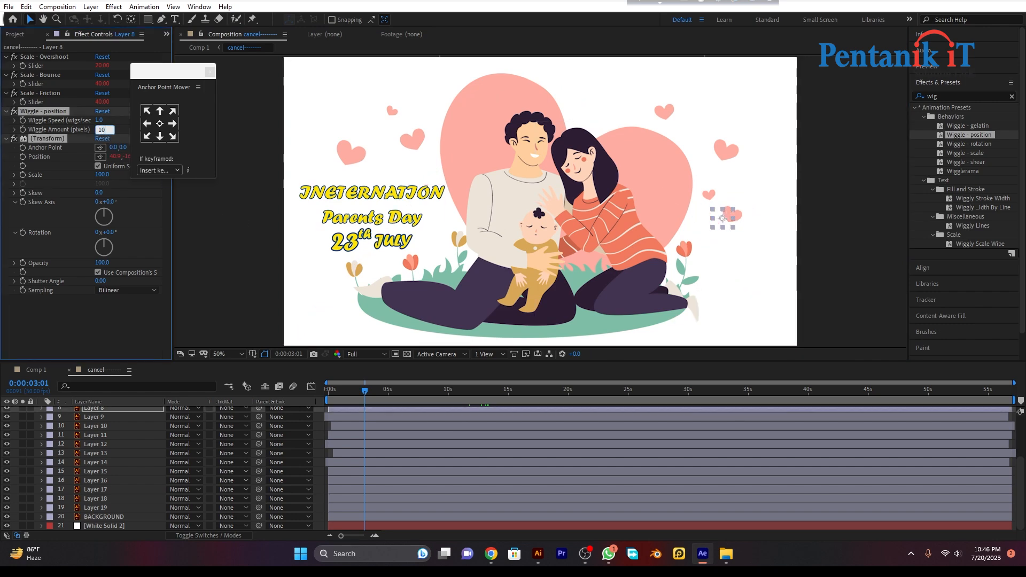
{"action": "type", "text": "10"}
{"action": "key", "text": "Return"}
{"action": "left_click", "coordinate": [847, 186]}
Apply the Wiggle - position preset to the small heart on Layer 10 and set its wiggle amount to 10 pixels
{"action": "left_click_drag", "start_coordinate": [946, 139], "coordinate": [706, 195]}
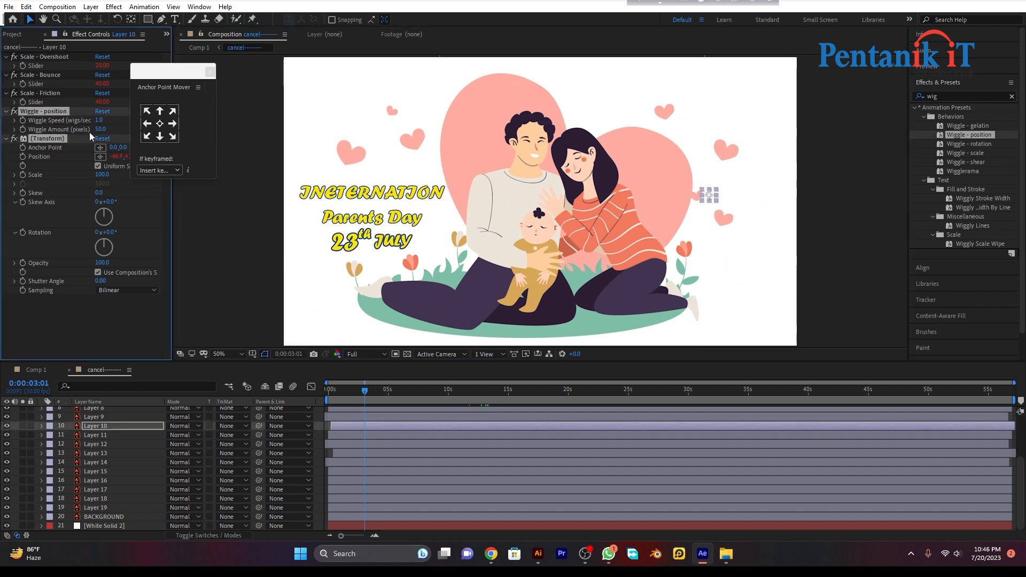
{"action": "key", "text": "Return"}
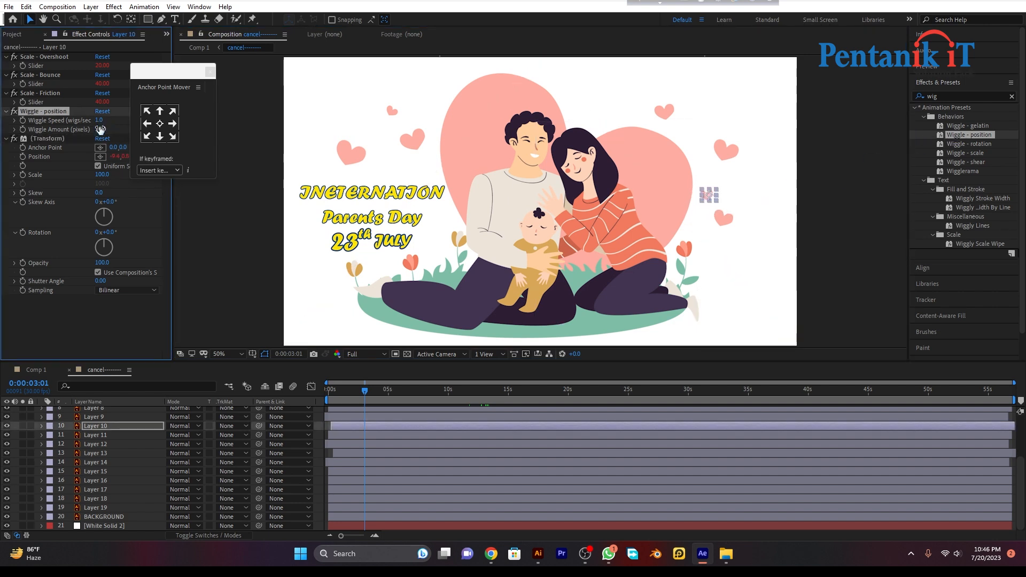
{"action": "left_click", "coordinate": [890, 234]}
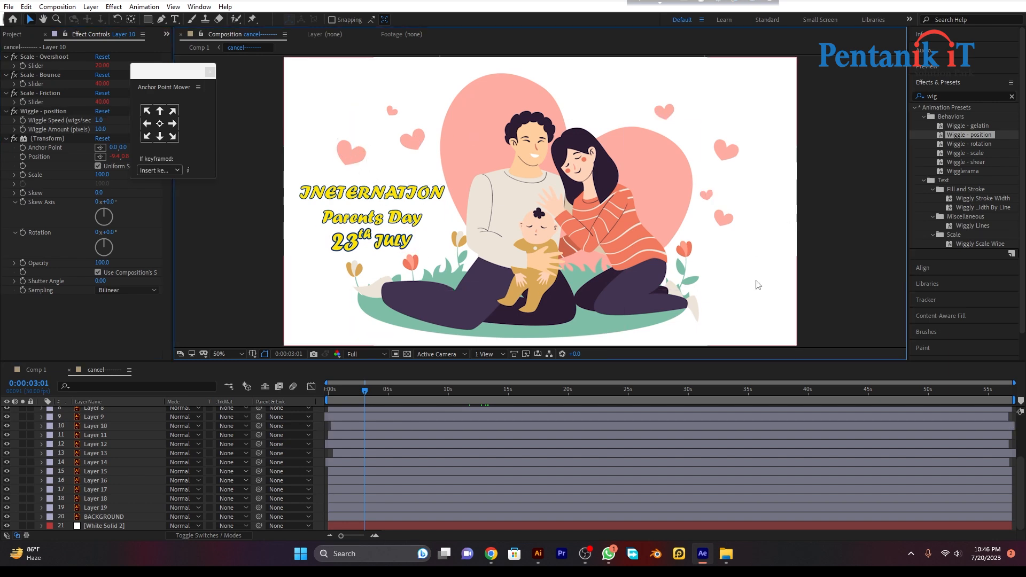
Play back the composition from the start to check the floating small hearts
{"action": "left_click_drag", "start_coordinate": [363, 397], "coordinate": [321, 405]}
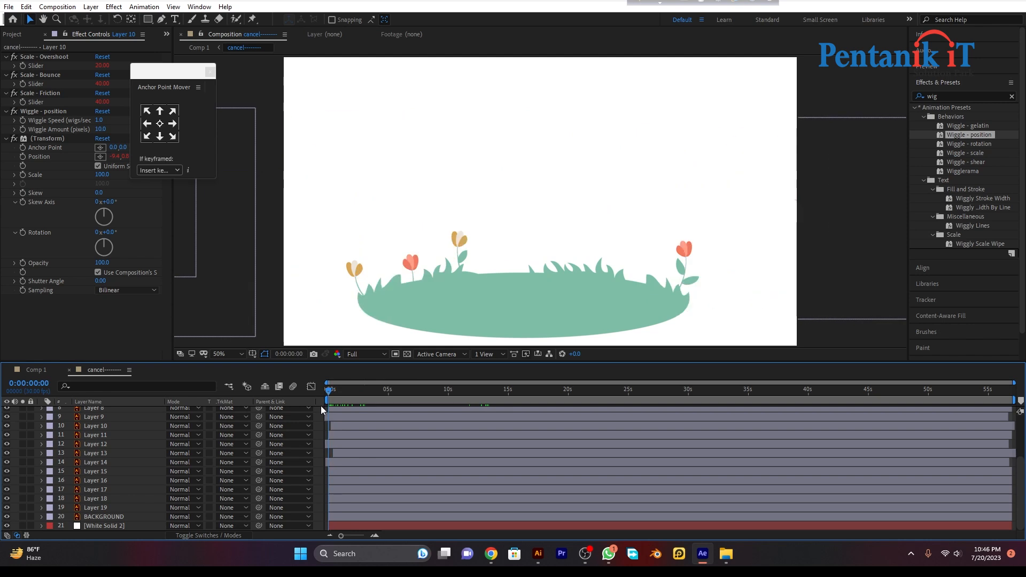
{"action": "key", "text": "space"}
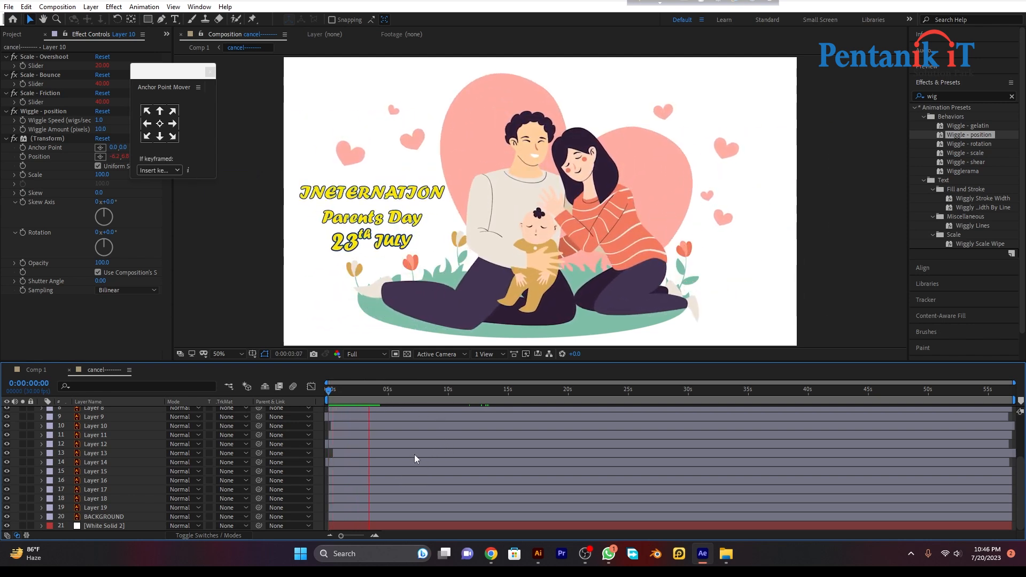
{"action": "left_click", "coordinate": [411, 140]}
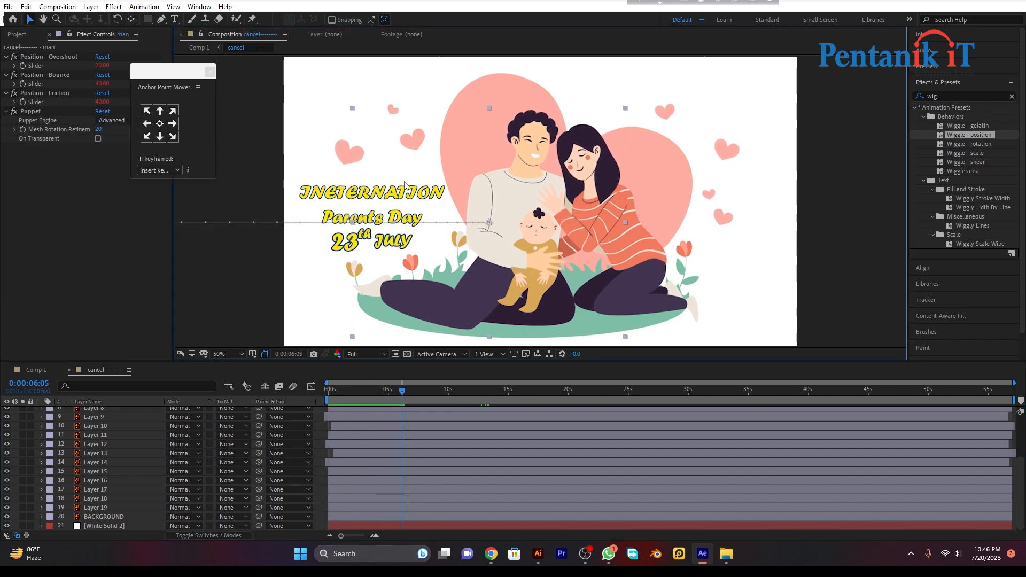
{"action": "left_click", "coordinate": [829, 124]}
Apply the Wiggle - position preset to the large background hearts on Layer 15 and set the wiggle amount to 3 pixels
{"action": "left_click_drag", "start_coordinate": [958, 136], "coordinate": [496, 122]}
{"action": "left_click_drag", "start_coordinate": [427, 137], "coordinate": [517, 105]}
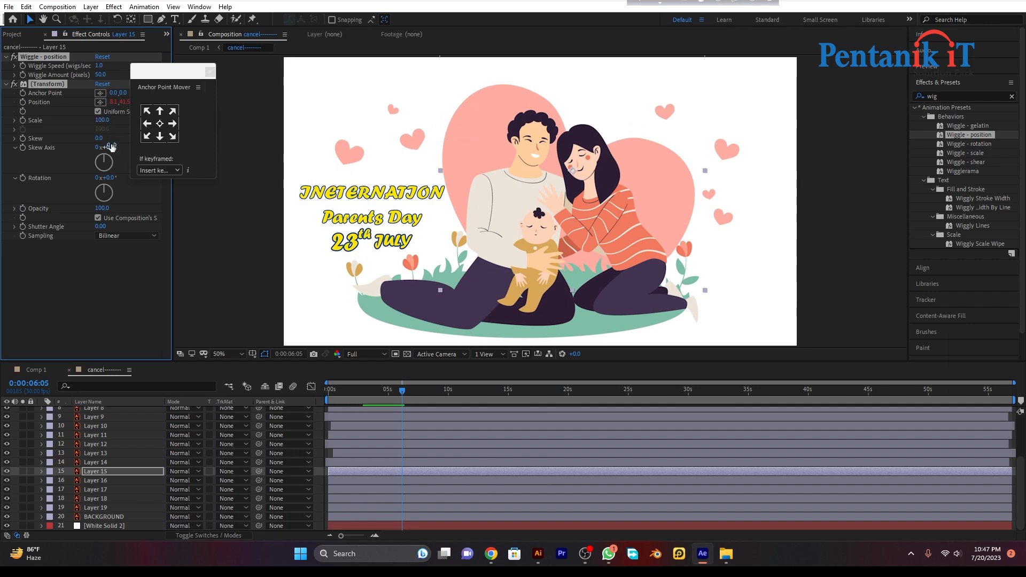
{"action": "left_click_drag", "start_coordinate": [98, 74], "coordinate": [80, 76]}
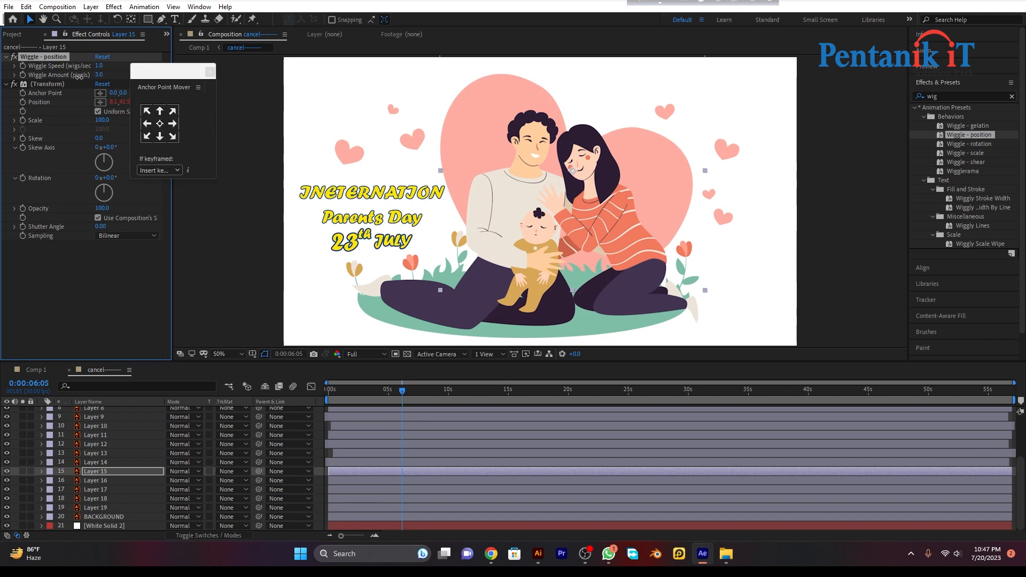
Play back the composition from the start to check the gentle movement of the large background hearts
{"action": "key", "text": "space"}
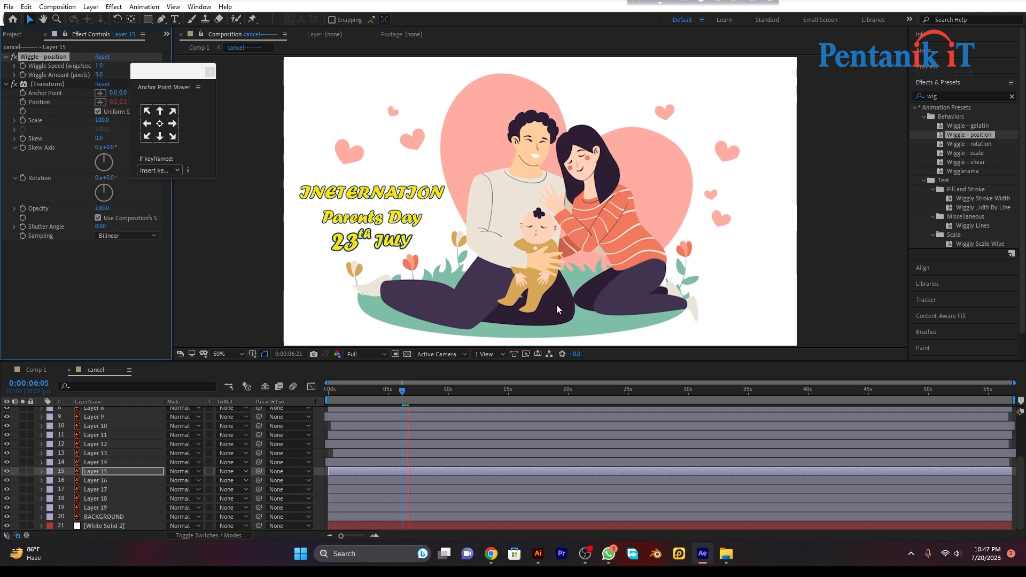
{"action": "left_click_drag", "start_coordinate": [405, 392], "coordinate": [319, 413]}
{"action": "key", "text": "space"}
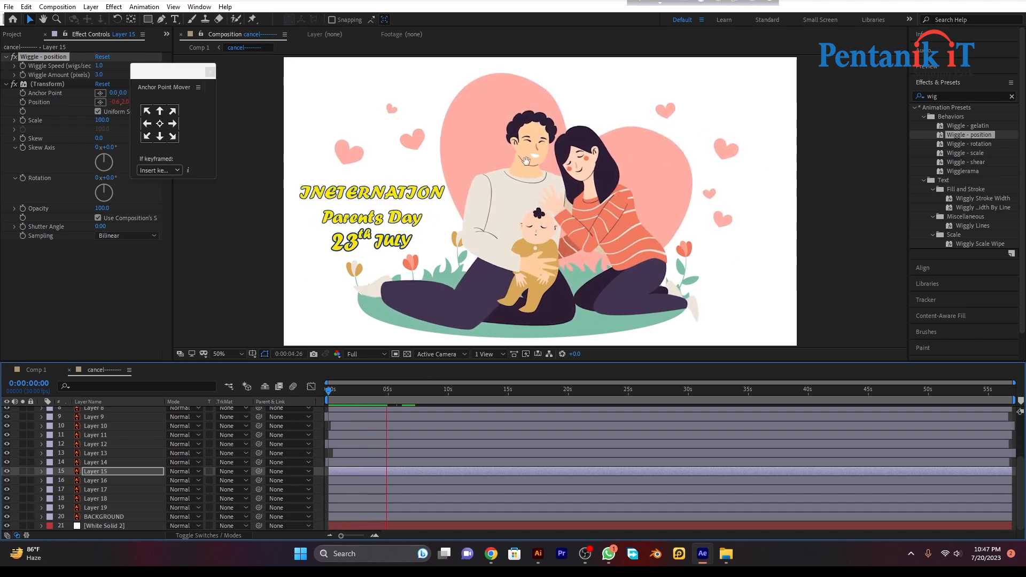
{"action": "key", "text": "comma"}
{"action": "left_click", "coordinate": [799, 202]}
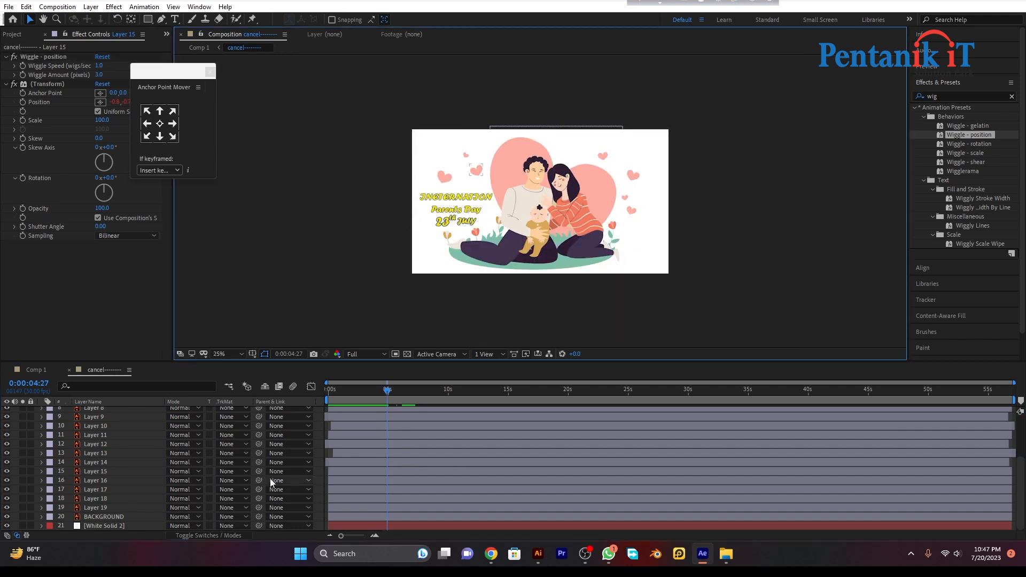
Open Comp 1 and play it back from the start to review the complete animation
{"action": "left_click", "coordinate": [35, 370]}
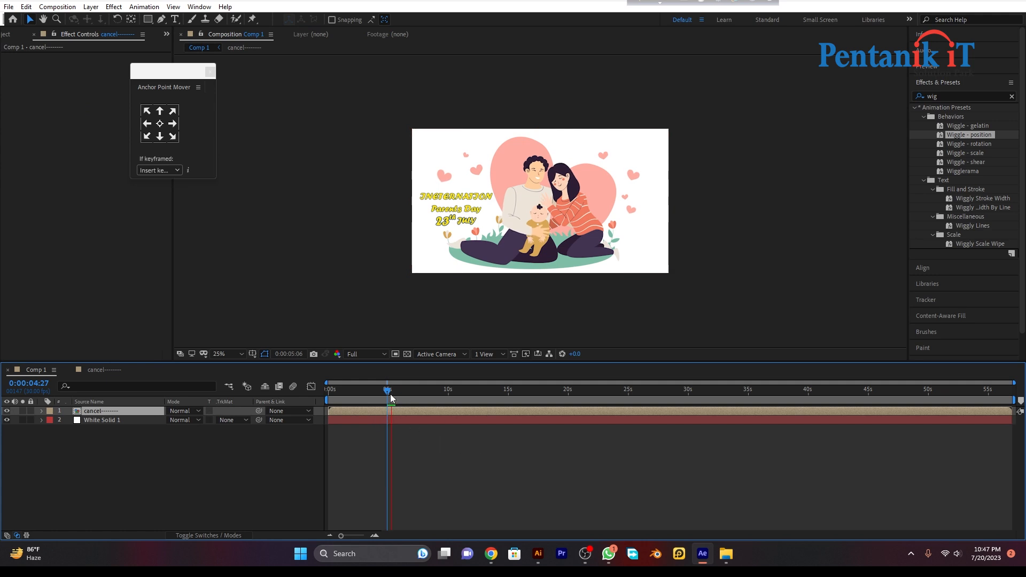
{"action": "left_click_drag", "start_coordinate": [390, 395], "coordinate": [321, 403]}
{"action": "key", "text": "space"}
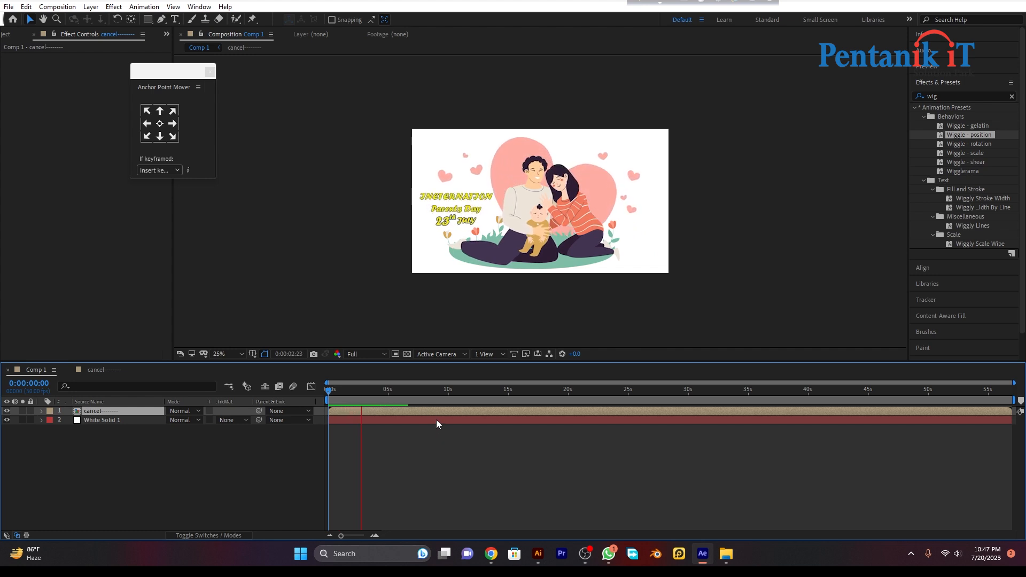
{"action": "key", "text": "space"}
{"action": "key", "text": "space"}
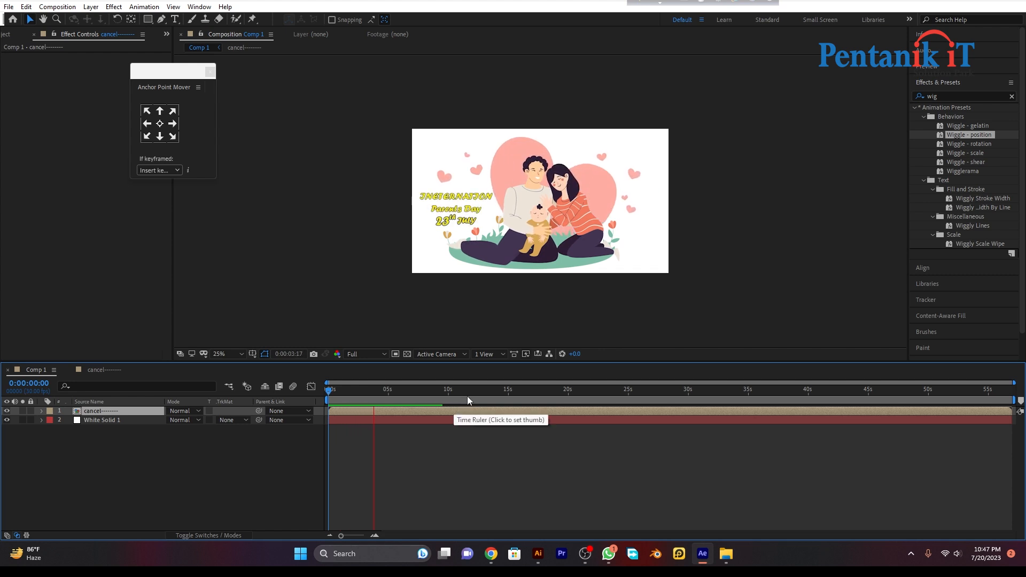
{"action": "key", "text": "space"}
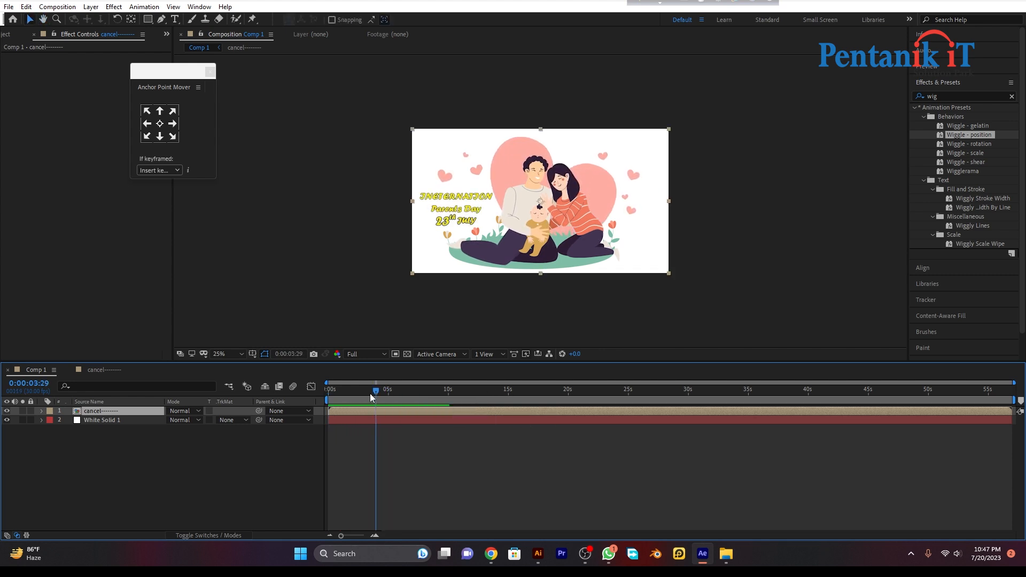
Import the motivational presentation corporate background music clip from the sound folder on Local Disk (E:)
{"action": "left_click", "coordinate": [6, 35]}
{"action": "double_click", "coordinate": [75, 229]}
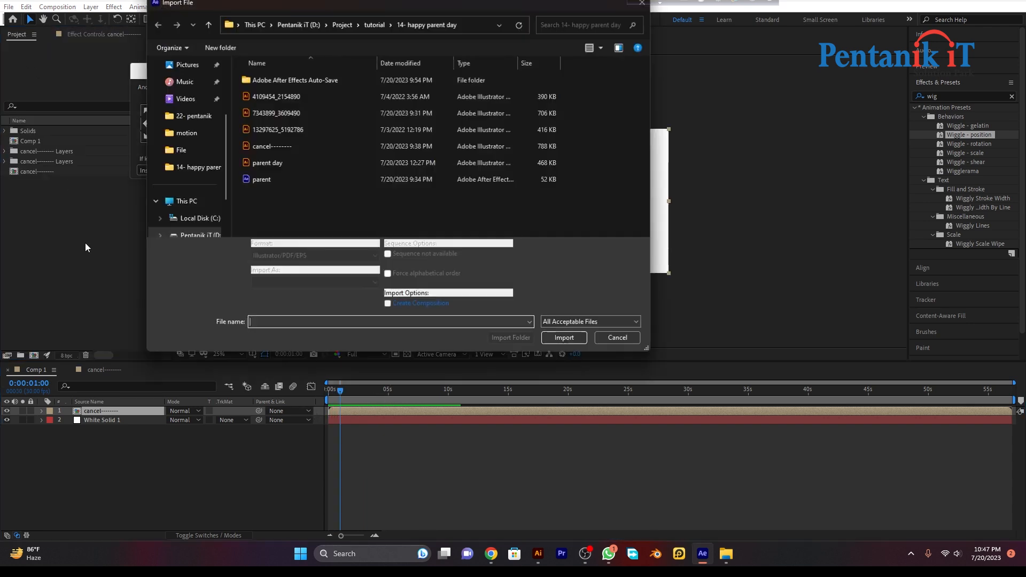
{"action": "left_click", "coordinate": [196, 168]}
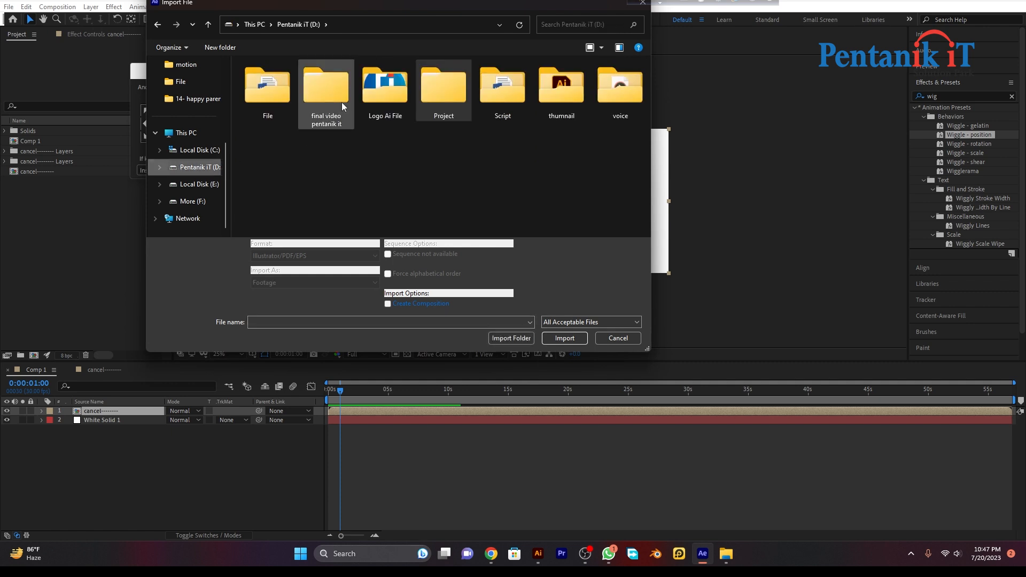
{"action": "double_click", "coordinate": [332, 95]}
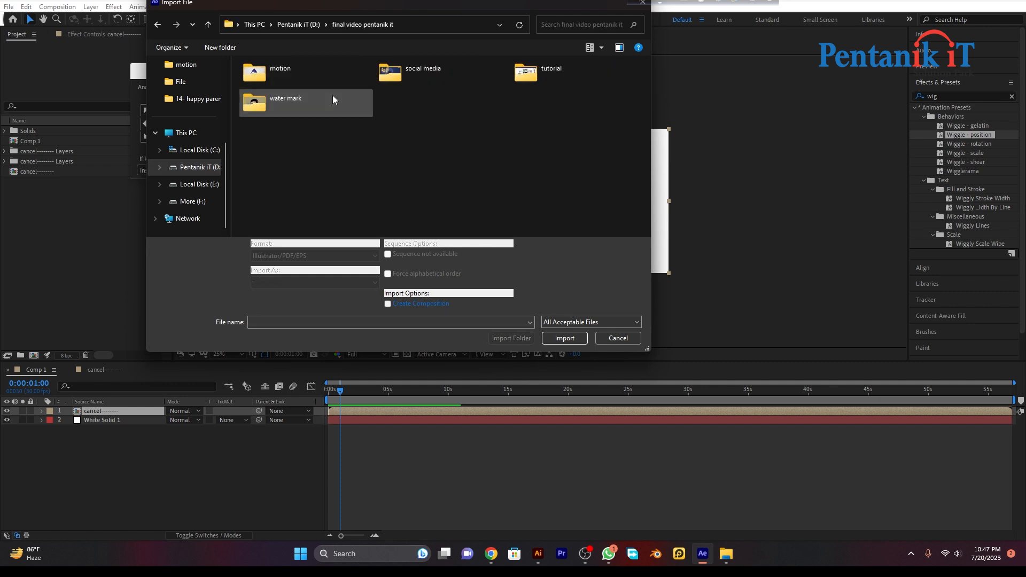
{"action": "left_click", "coordinate": [197, 183]}
{"action": "double_click", "coordinate": [384, 156]}
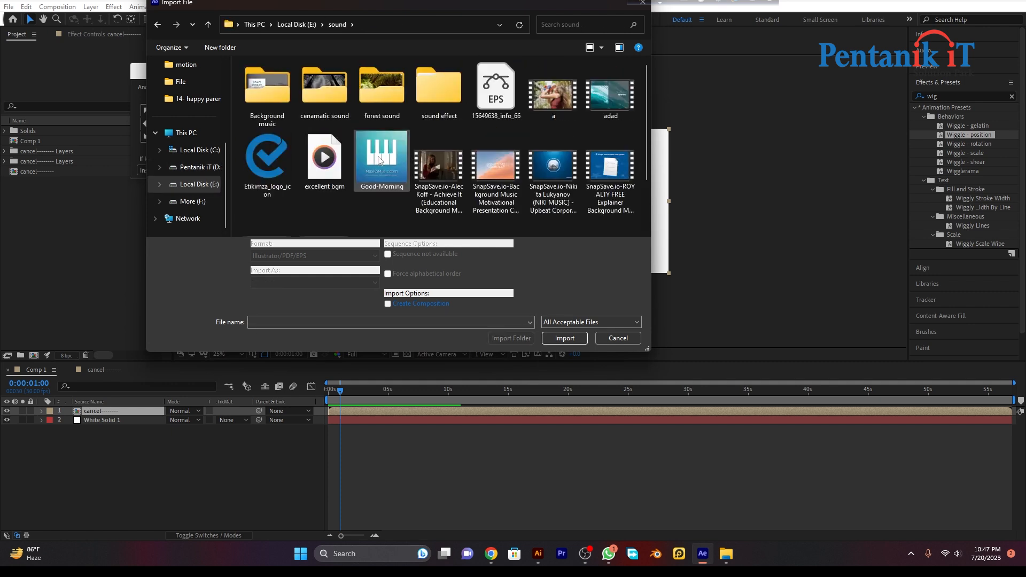
{"action": "left_click", "coordinate": [392, 160]}
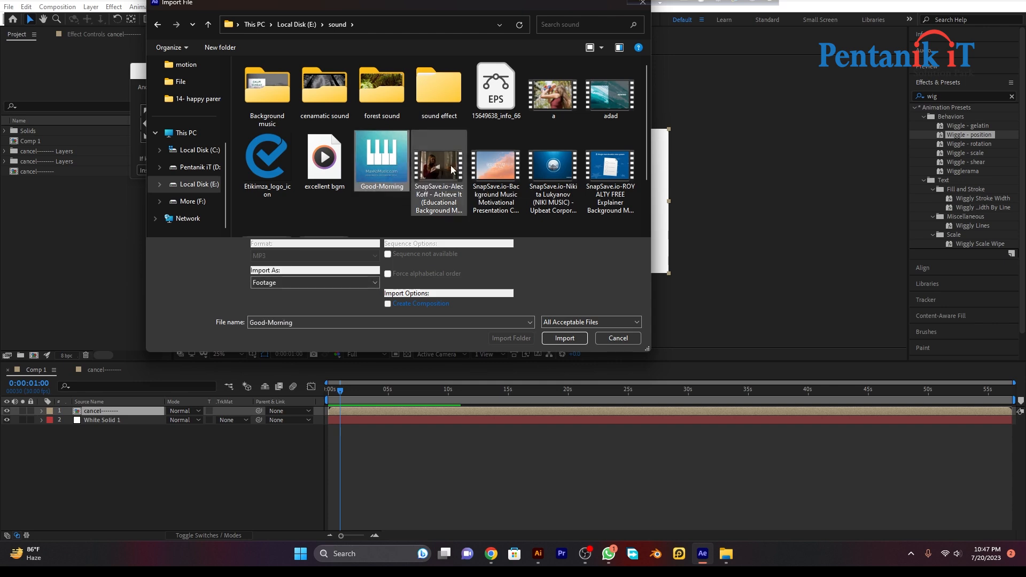
{"action": "double_click", "coordinate": [495, 164]}
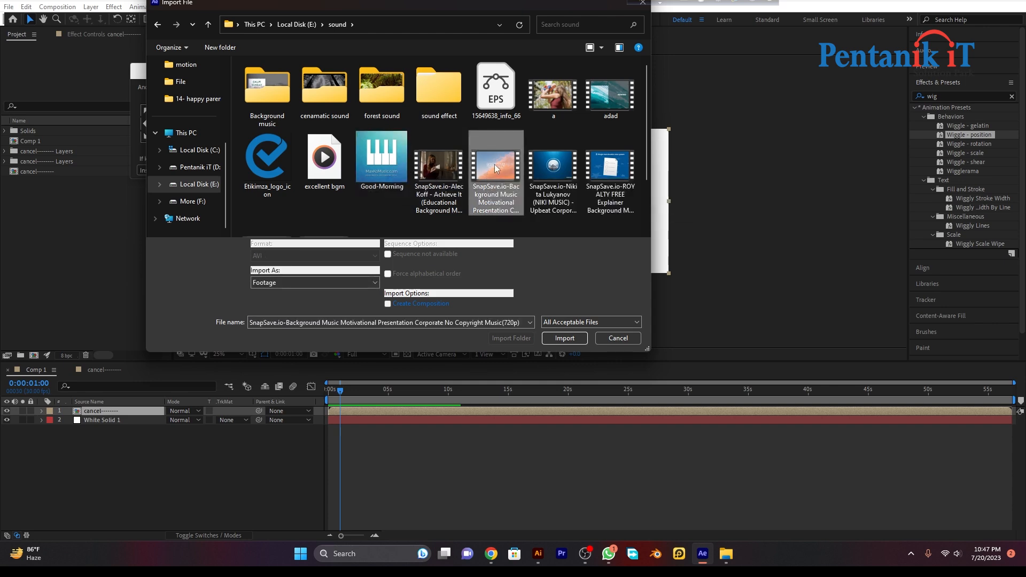
Try the motivational presentation music as the bottom layer of Comp 1 with playback from the start, and remove that layer
{"action": "left_click_drag", "start_coordinate": [50, 143], "coordinate": [90, 478]}
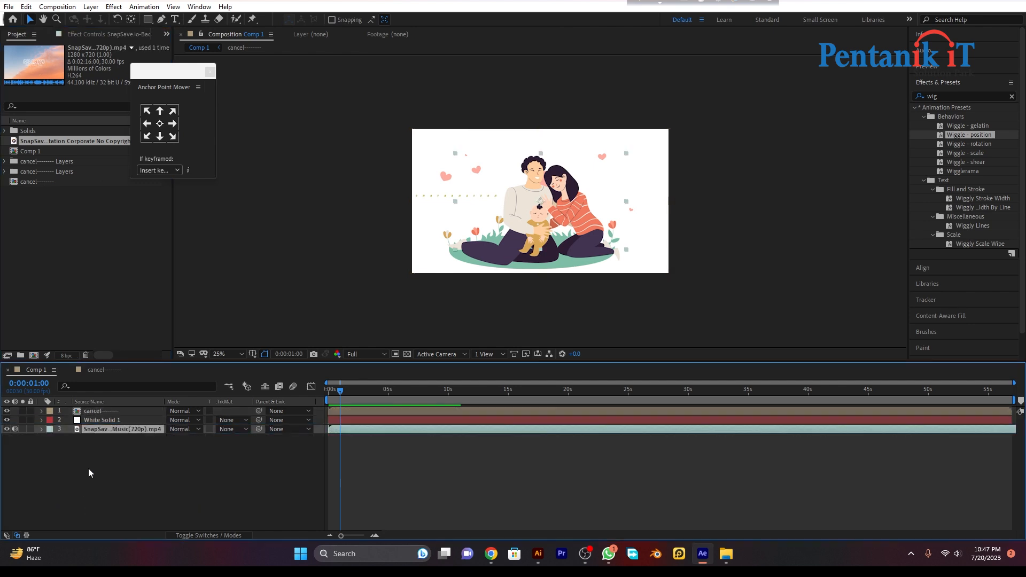
{"action": "left_click_drag", "start_coordinate": [339, 391], "coordinate": [324, 392]}
{"action": "key", "text": "space"}
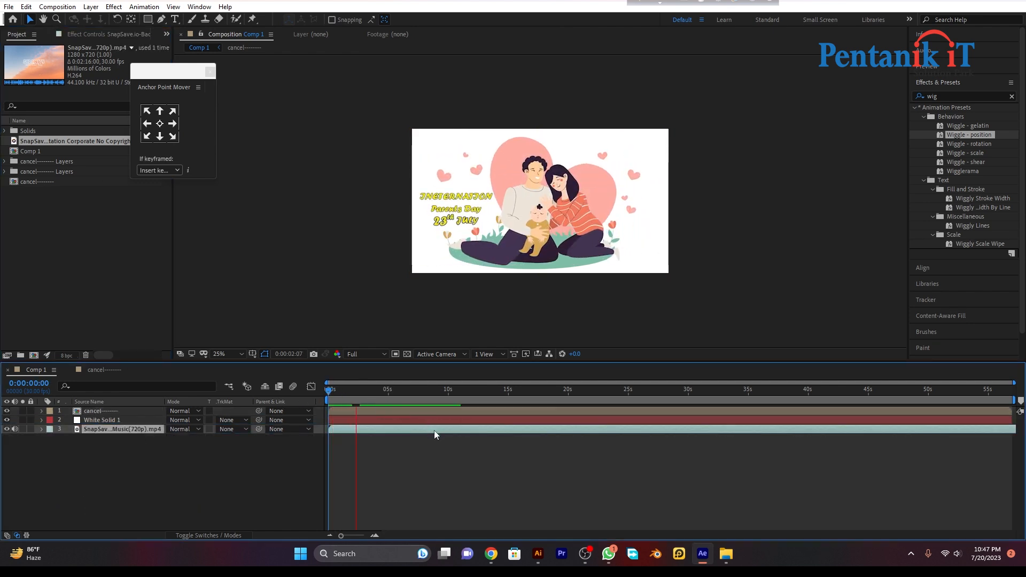
{"action": "key", "text": "Delete"}
Import the NIKI MUSIC upbeat background music clip as the bottom layer of Comp 1 and play it back from the start
{"action": "double_click", "coordinate": [72, 232]}
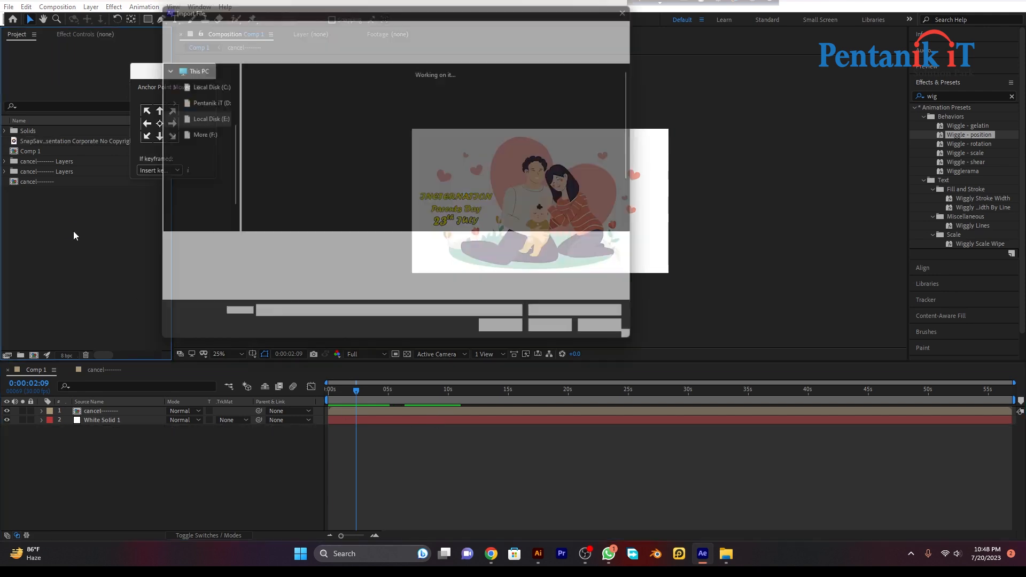
{"action": "double_click", "coordinate": [562, 150]}
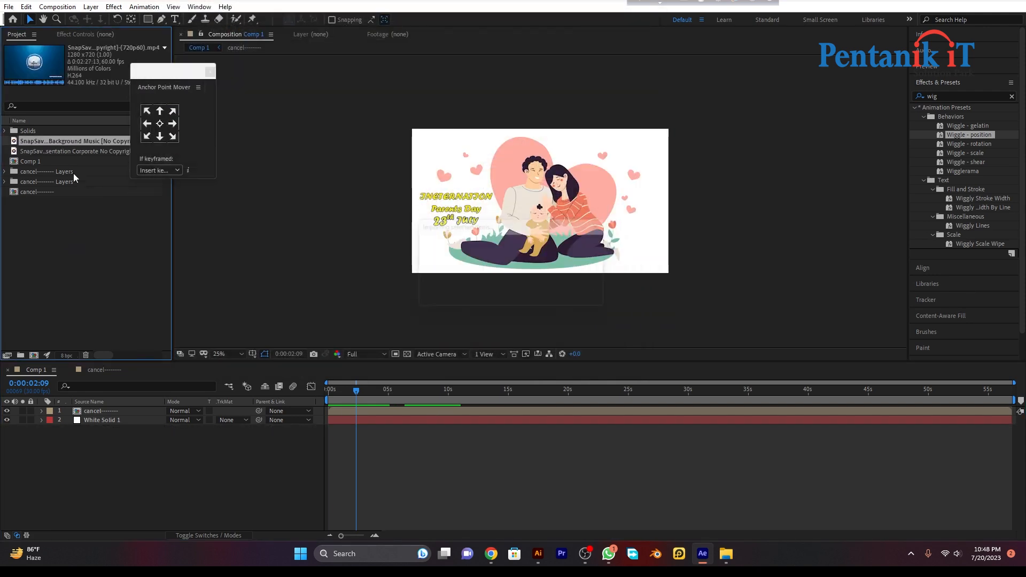
{"action": "left_click_drag", "start_coordinate": [74, 398], "coordinate": [145, 442]}
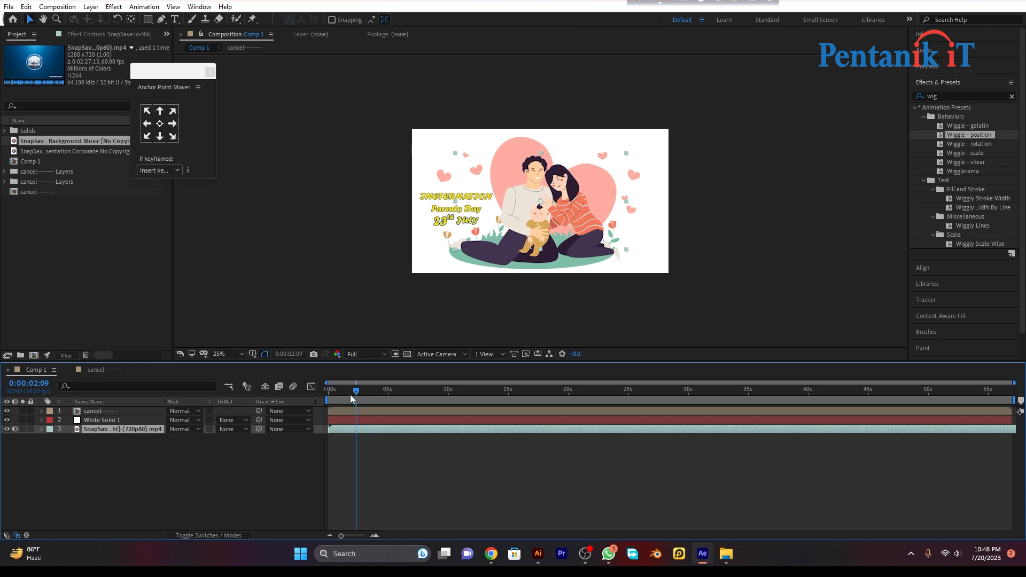
{"action": "key", "text": "Home"}
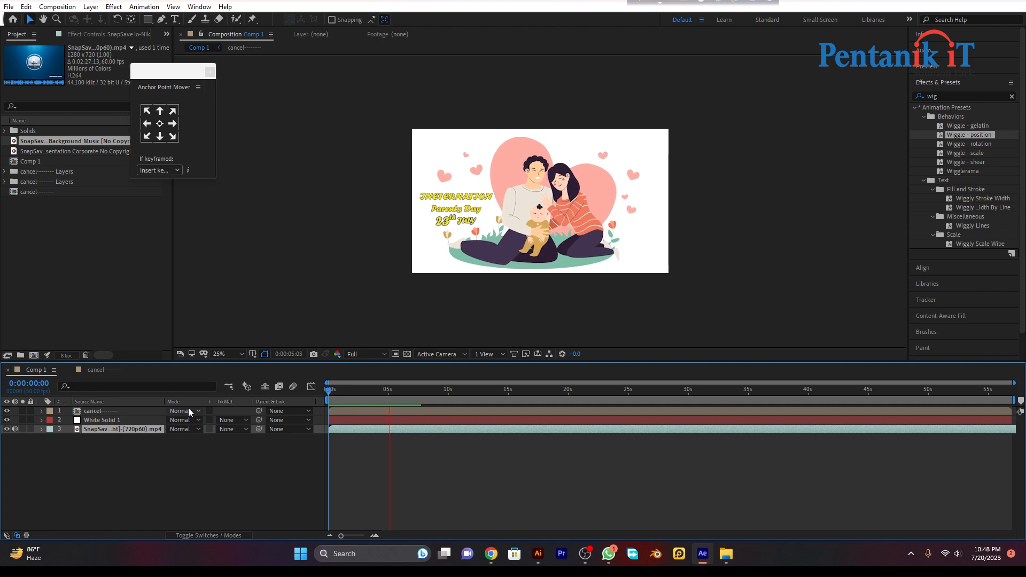
{"action": "key", "text": "space"}
Set the duration of Comp 1 to 7 seconds
{"action": "left_click", "coordinate": [57, 7]}
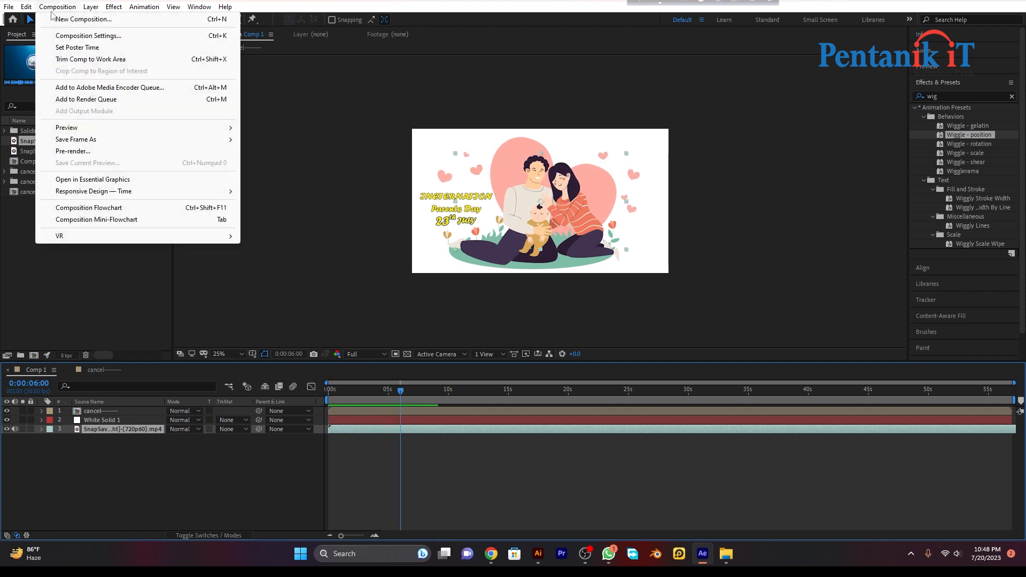
{"action": "left_click", "coordinate": [98, 34]}
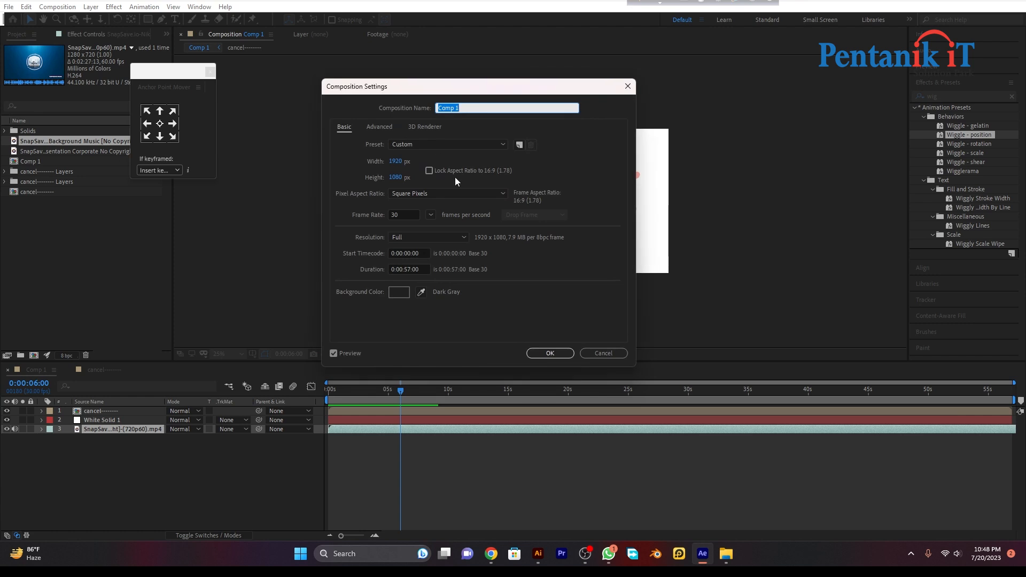
{"action": "left_click", "coordinate": [408, 267]}
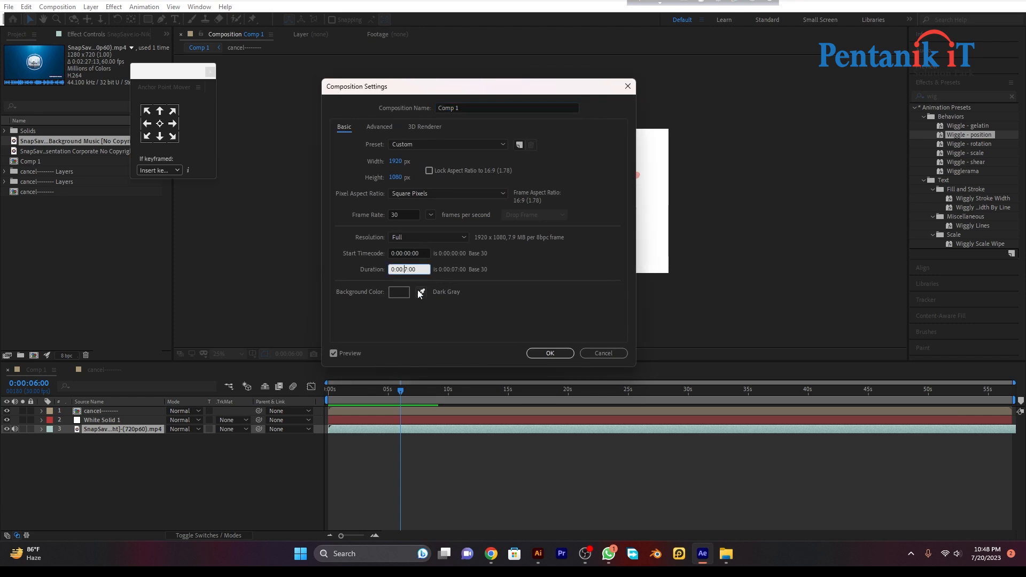
{"action": "type", "text": "0:00:7:00"}
{"action": "left_click", "coordinate": [537, 353]}
Add the Fade to Black transition from Animation Composer 3's Starter Precomps above the illustration layer at the end of Comp 1
{"action": "left_click_drag", "start_coordinate": [919, 399], "coordinate": [1017, 398]}
{"action": "left_click", "coordinate": [971, 412]}
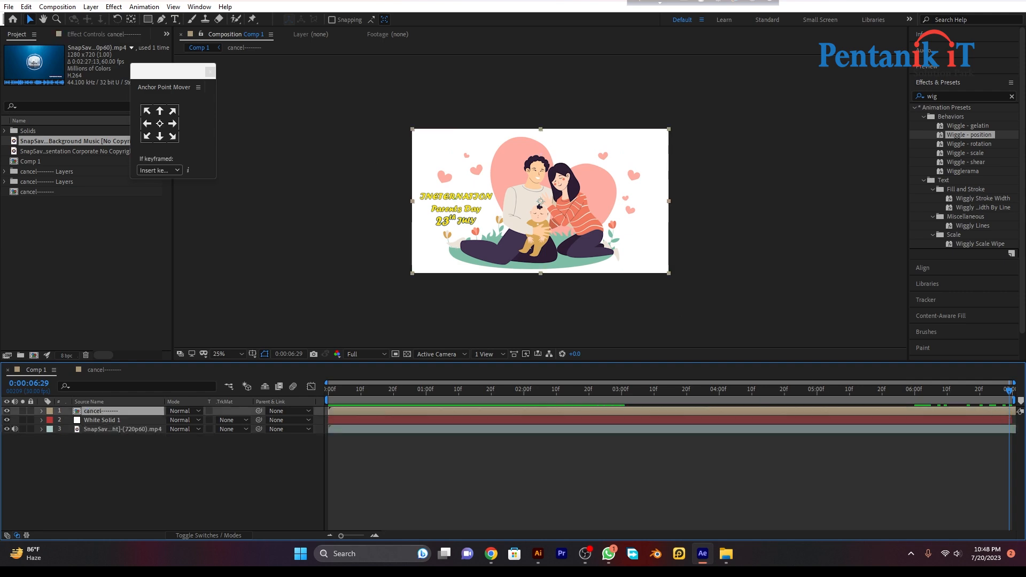
{"action": "left_click", "coordinate": [208, 7]}
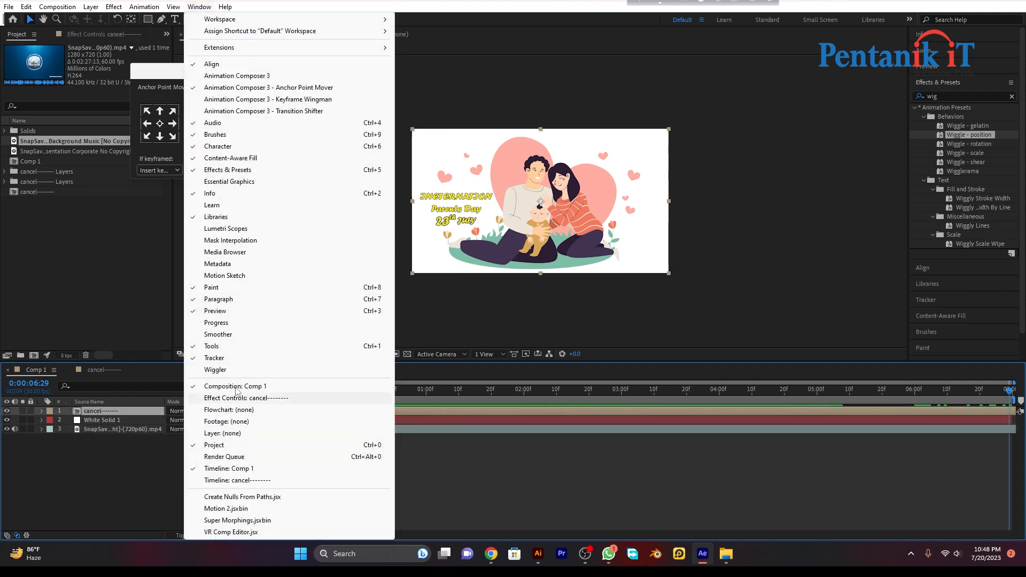
{"action": "left_click", "coordinate": [247, 76]}
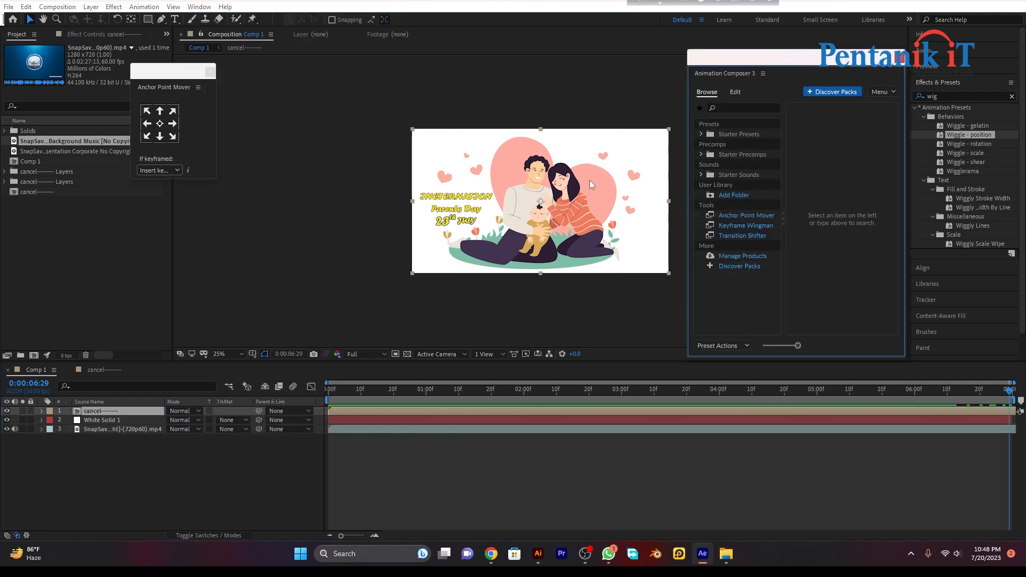
{"action": "left_click", "coordinate": [701, 155]}
{"action": "left_click", "coordinate": [713, 205]}
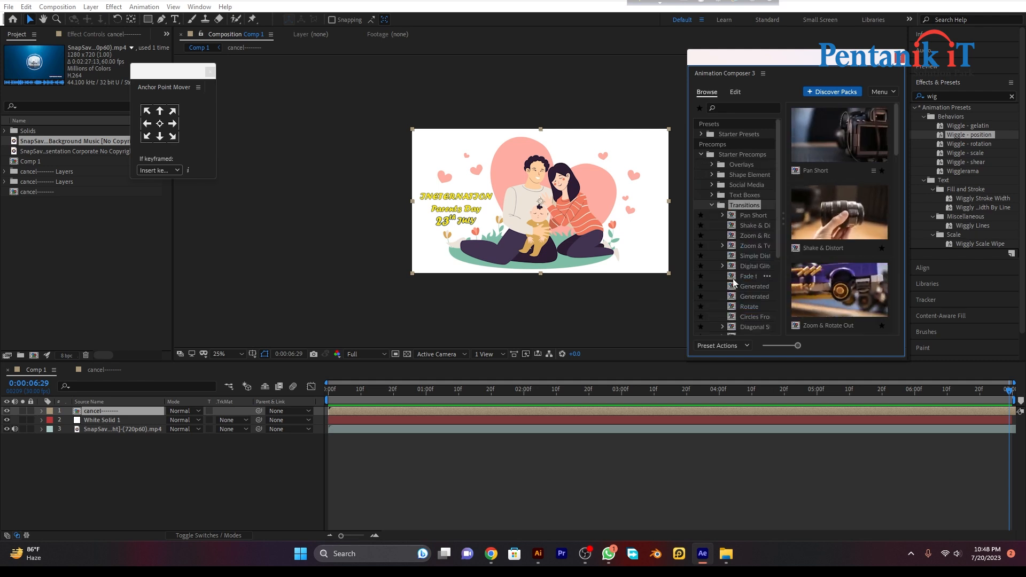
{"action": "left_click", "coordinate": [744, 277]}
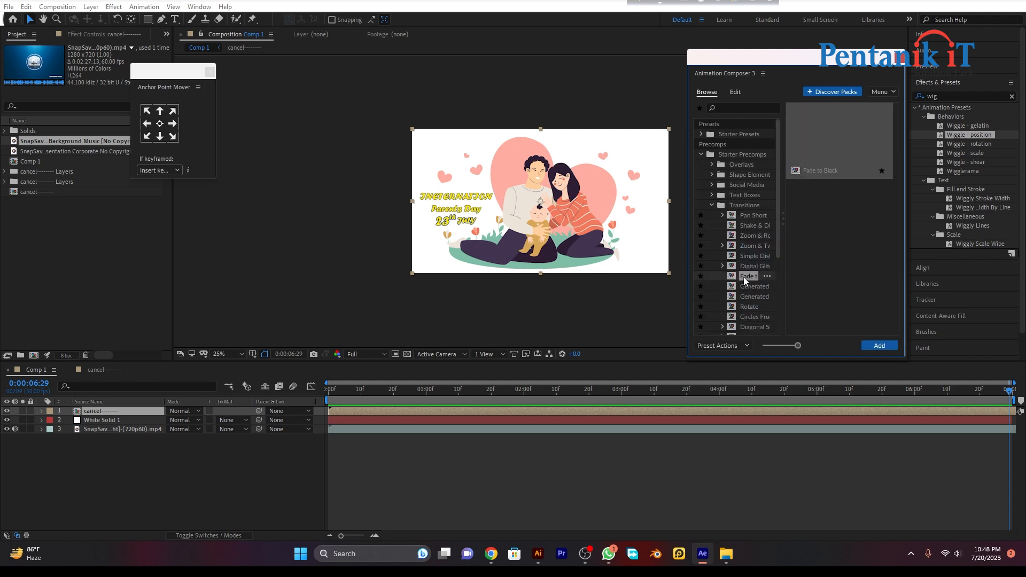
{"action": "double_click", "coordinate": [744, 277]}
Play back Comp 1 from the start to check the closing fade to black with the background music
{"action": "left_click_drag", "start_coordinate": [987, 387], "coordinate": [291, 409]}
{"action": "key", "text": "space"}
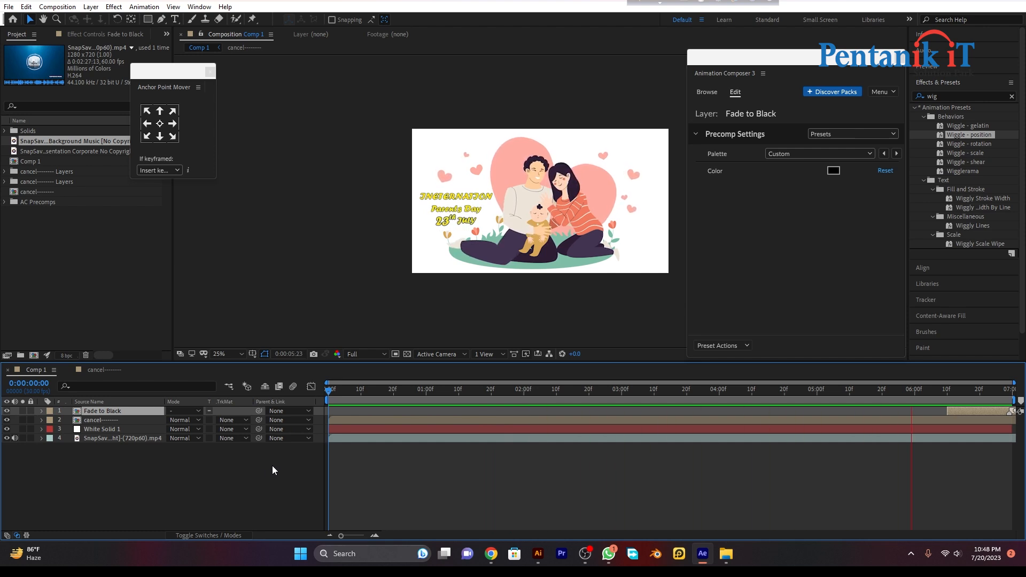
{"action": "key", "text": "space"}
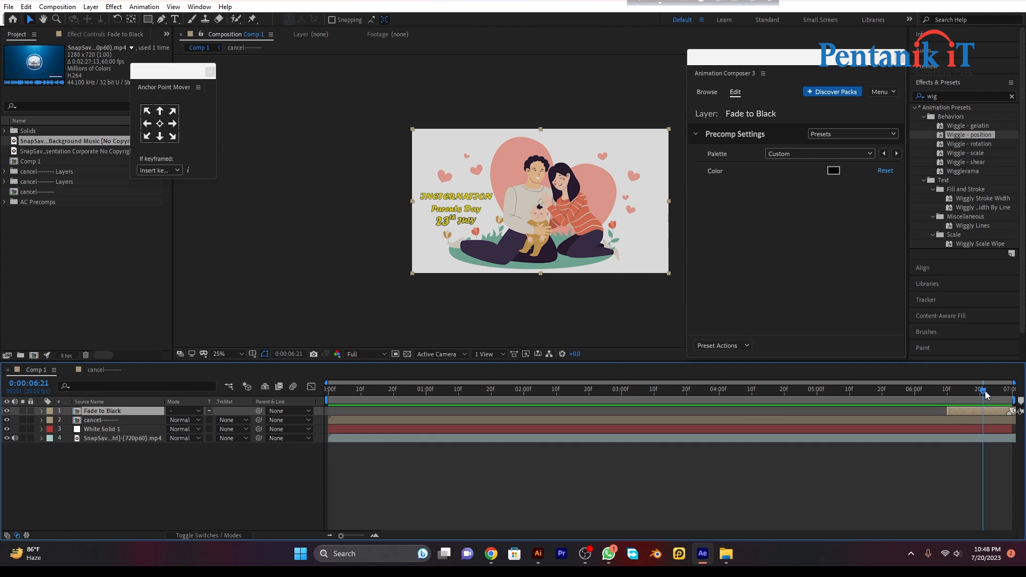
{"action": "key", "text": "Home"}
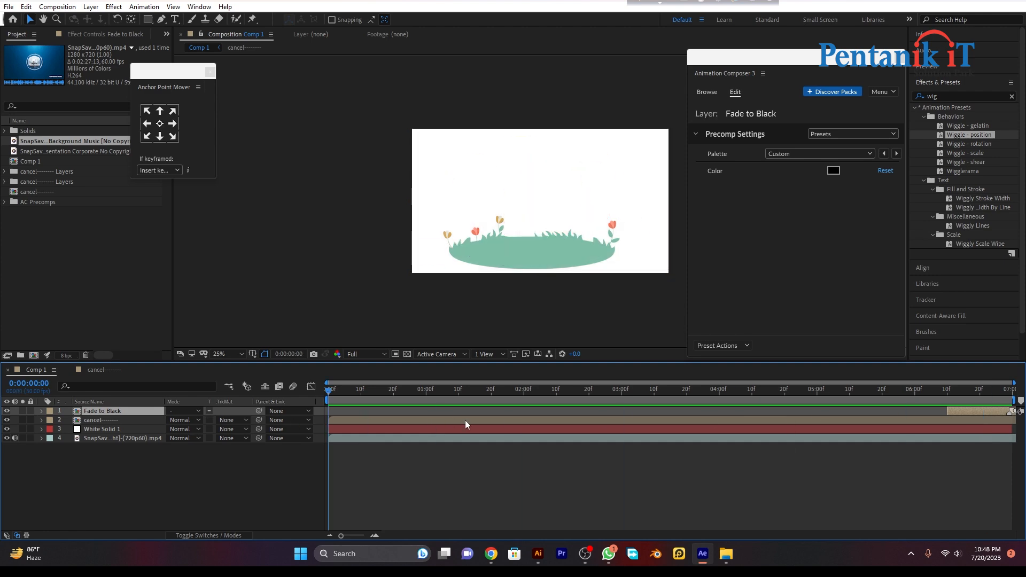
{"action": "key", "text": "space"}
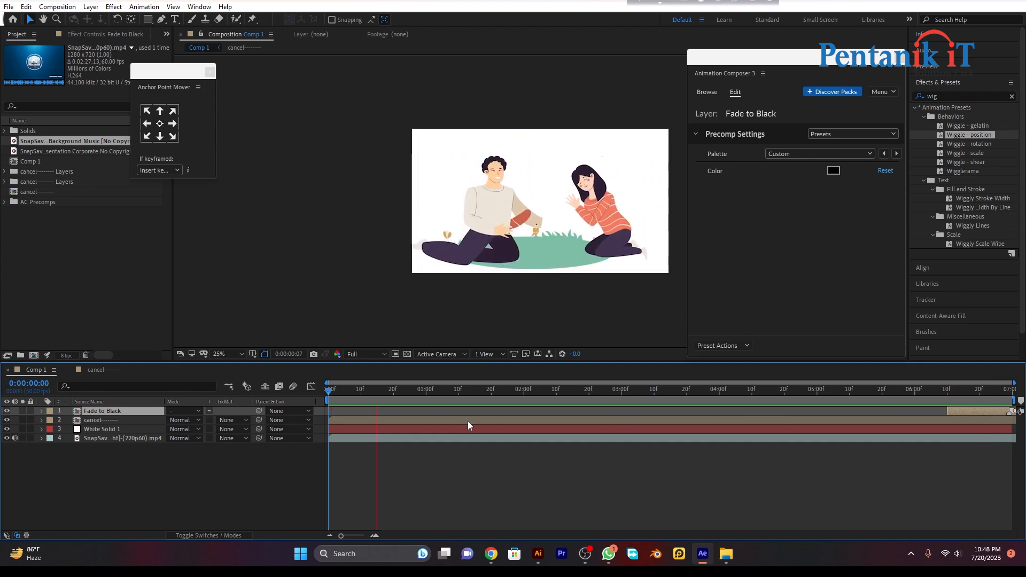
{"action": "key", "text": "space"}
Switch to Chrome, open YouTube and search for "flower drop green screen"
{"action": "left_click", "coordinate": [490, 551]}
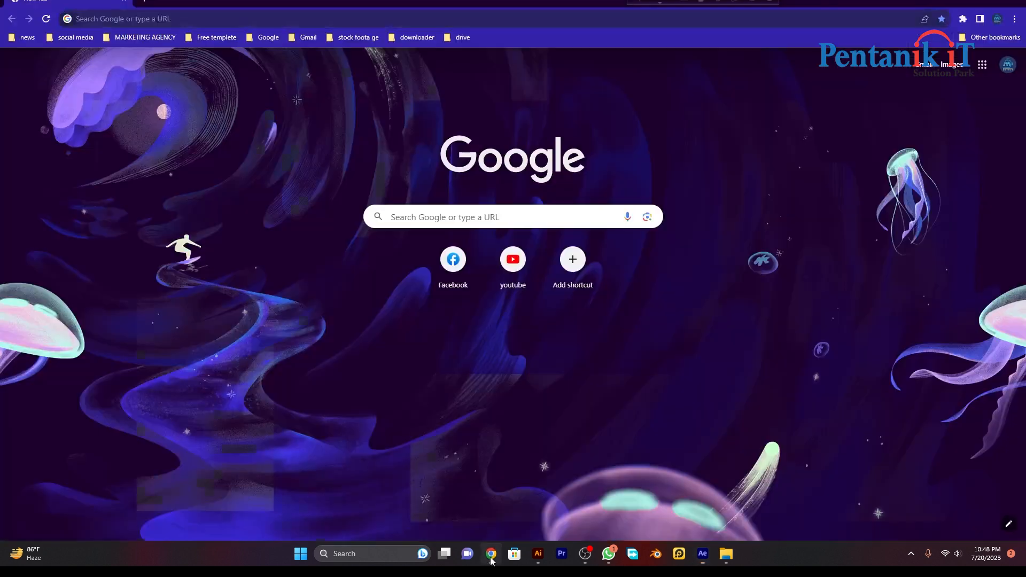
{"action": "left_click", "coordinate": [519, 270]}
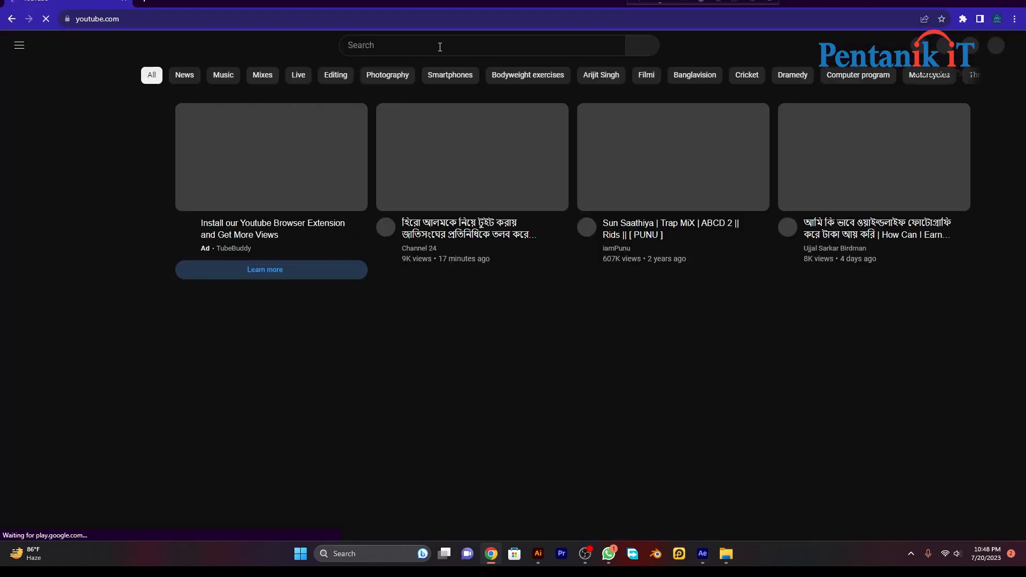
{"action": "left_click", "coordinate": [440, 46]}
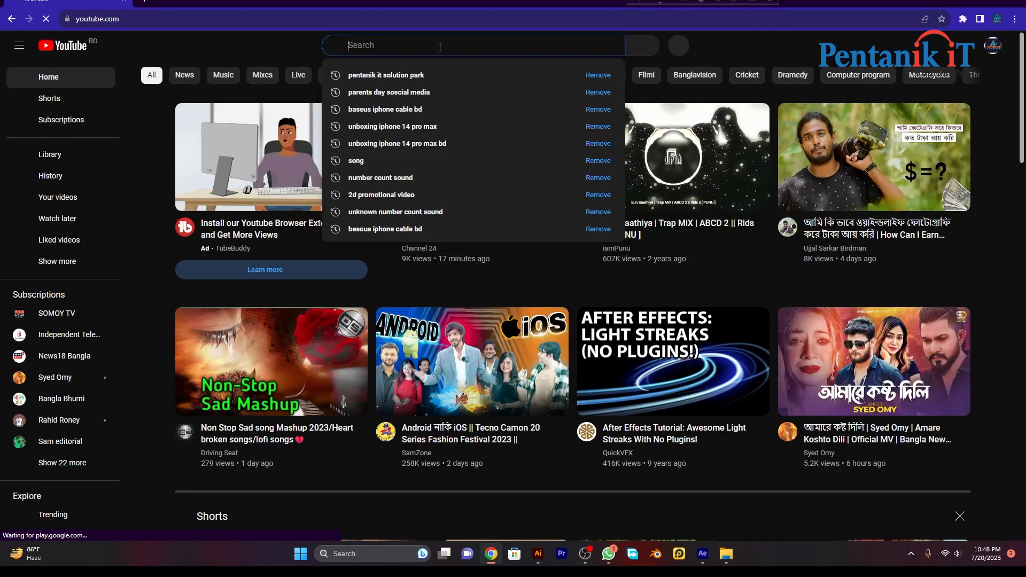
{"action": "type", "text": "flower d"}
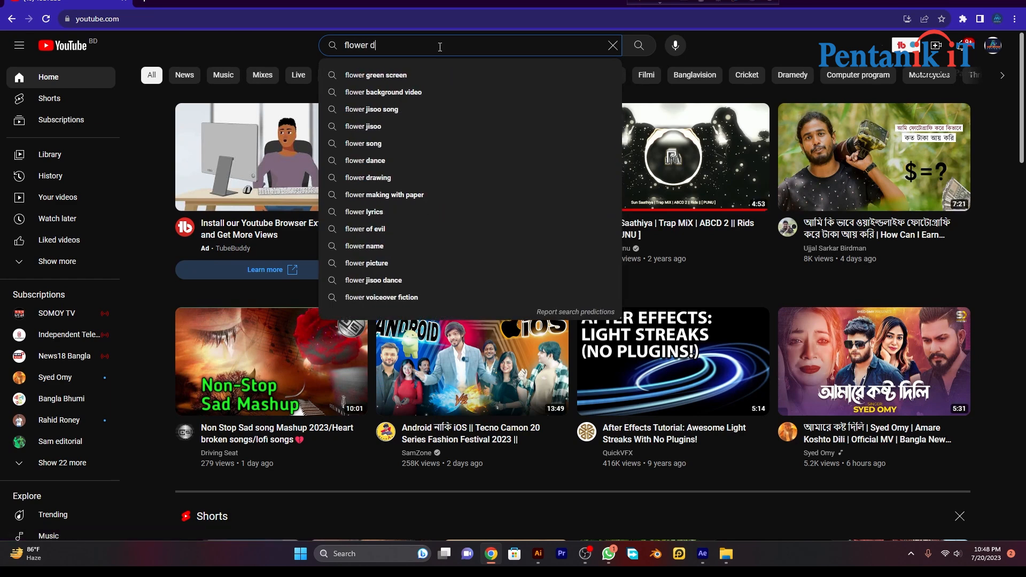
{"action": "type", "text": "rop green screen"}
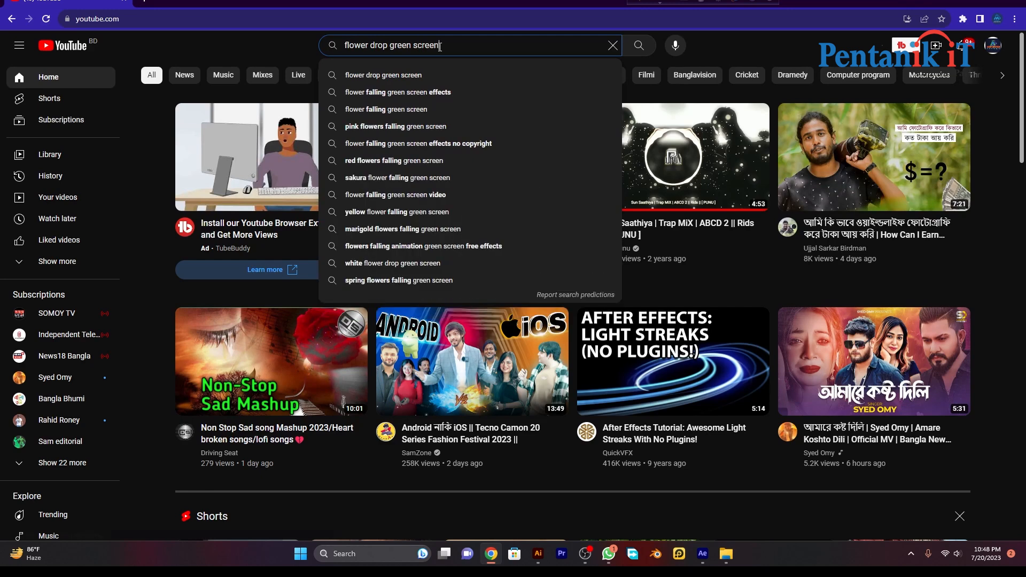
{"action": "key", "text": "Return"}
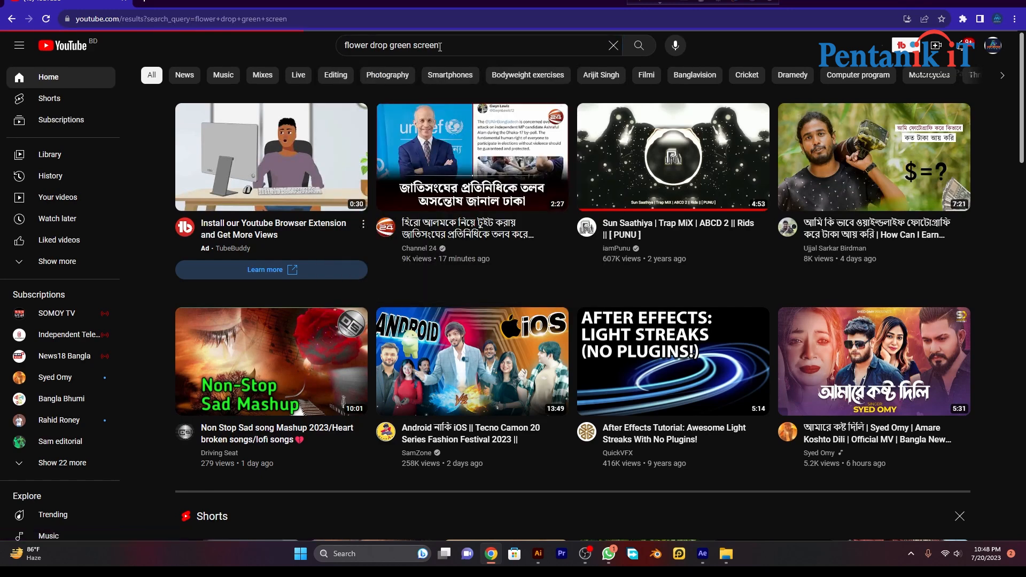
Browse the falling-flower green screen results and preview the Sprinkles Pink Flower clip for a suitable overlay
{"action": "mouse_move", "coordinate": [344, 162]}
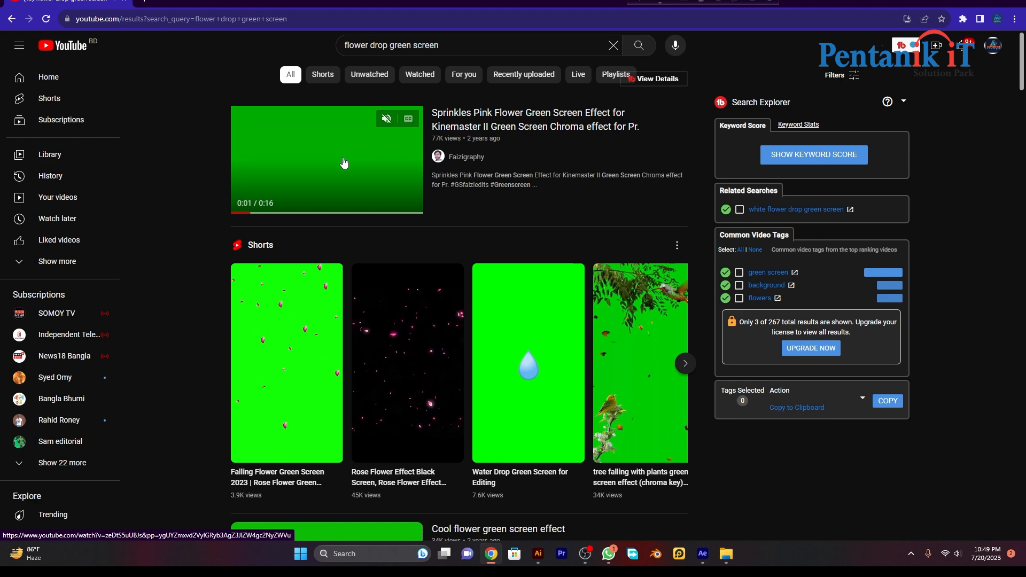
{"action": "left_click", "coordinate": [296, 213]}
{"action": "left_click", "coordinate": [347, 213]}
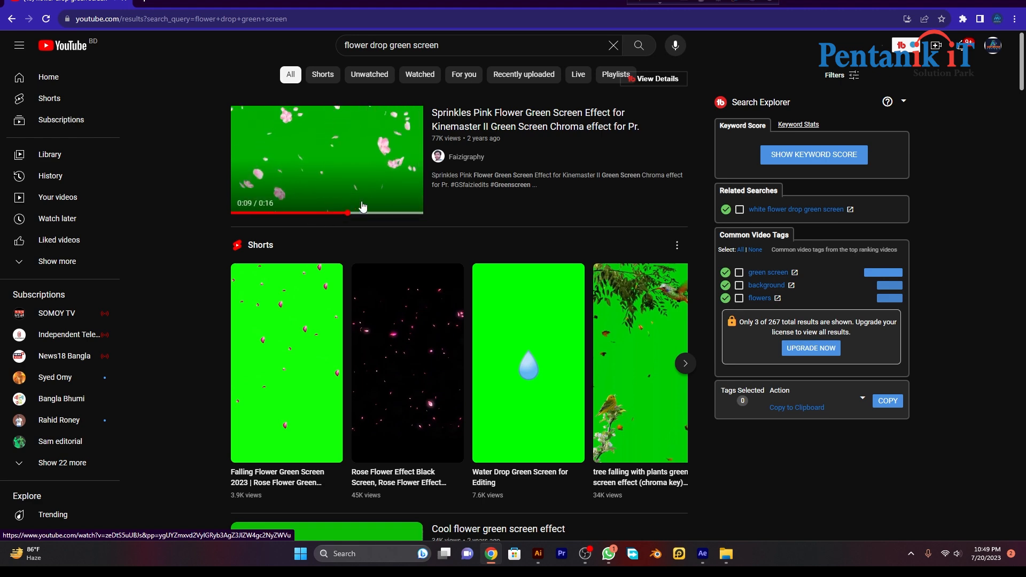
{"action": "scroll", "coordinate": [362, 208], "scroll_direction": "down", "scroll_amount": 7}
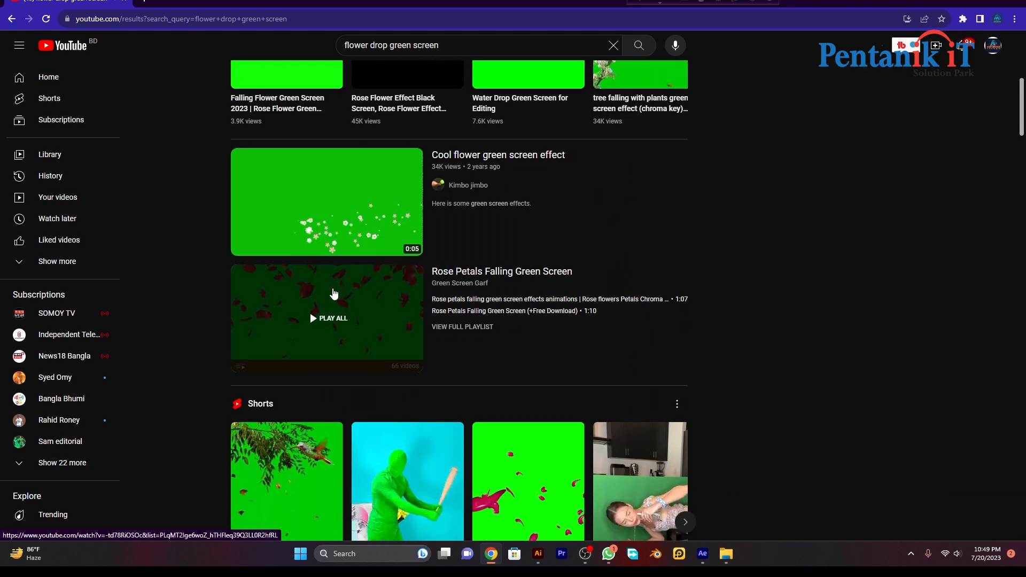
{"action": "scroll", "coordinate": [346, 294], "scroll_direction": "down", "scroll_amount": 13}
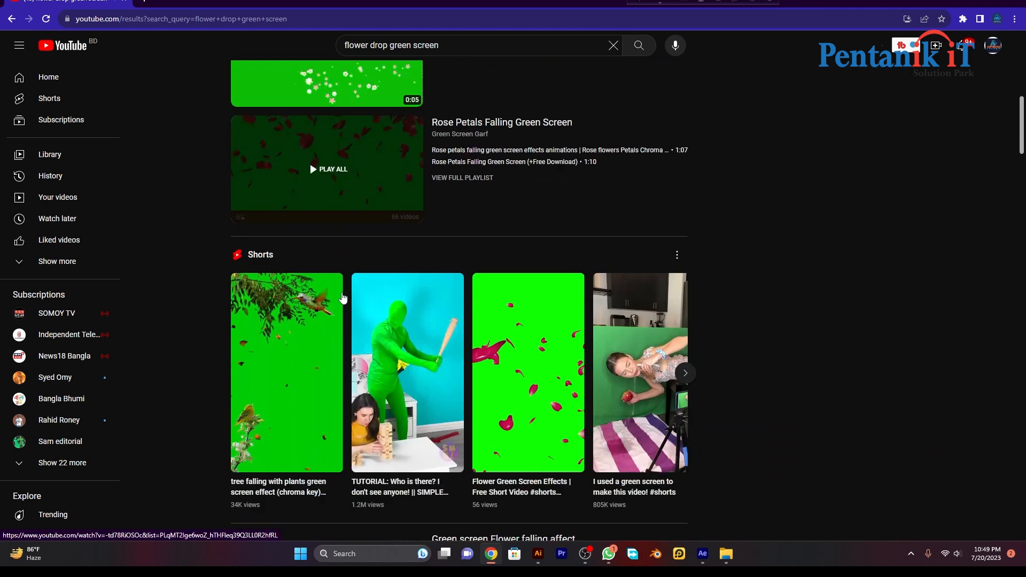
{"action": "scroll", "coordinate": [324, 273], "scroll_direction": "down", "scroll_amount": 5}
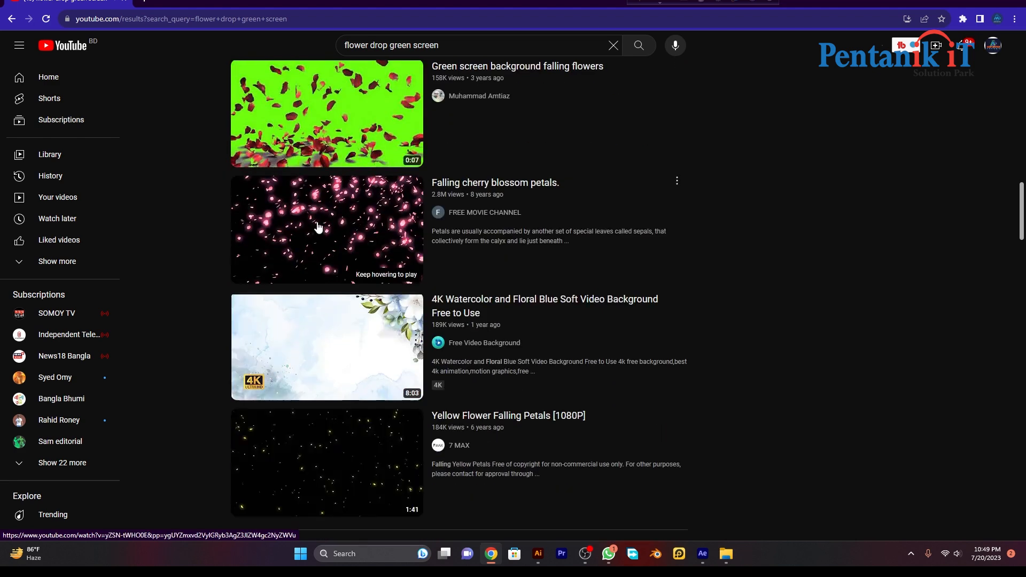
{"action": "scroll", "coordinate": [318, 227], "scroll_direction": "down", "scroll_amount": 5}
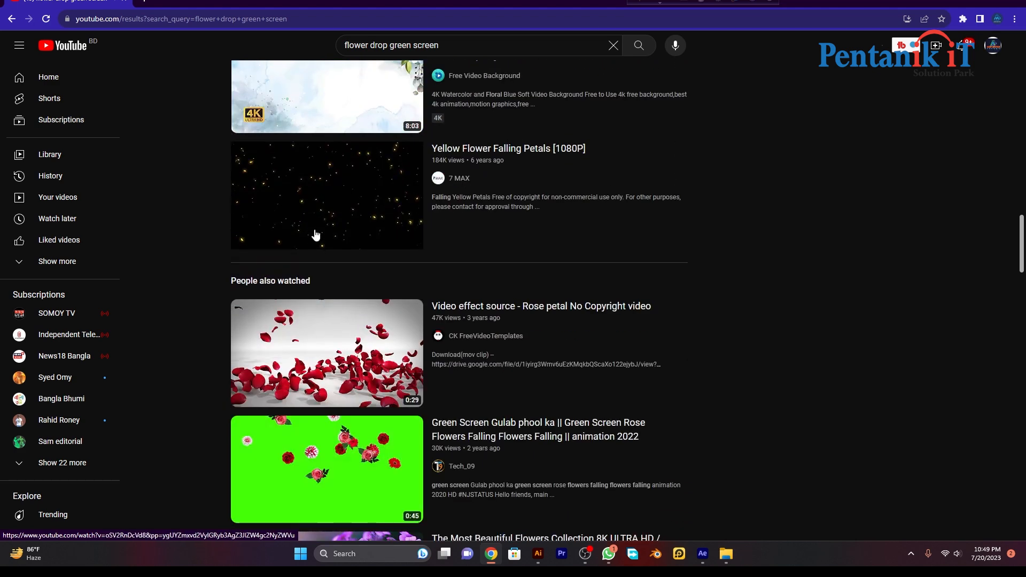
Preview the Yellow Flower Falling Petals [1080P] video and copy its link address
{"action": "left_click", "coordinate": [267, 249]}
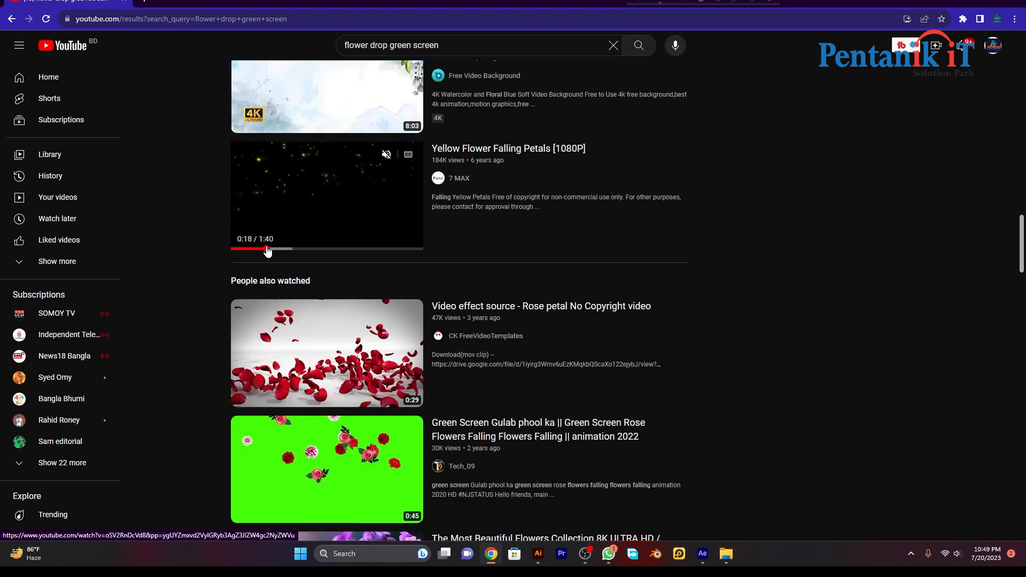
{"action": "right_click", "coordinate": [324, 167]}
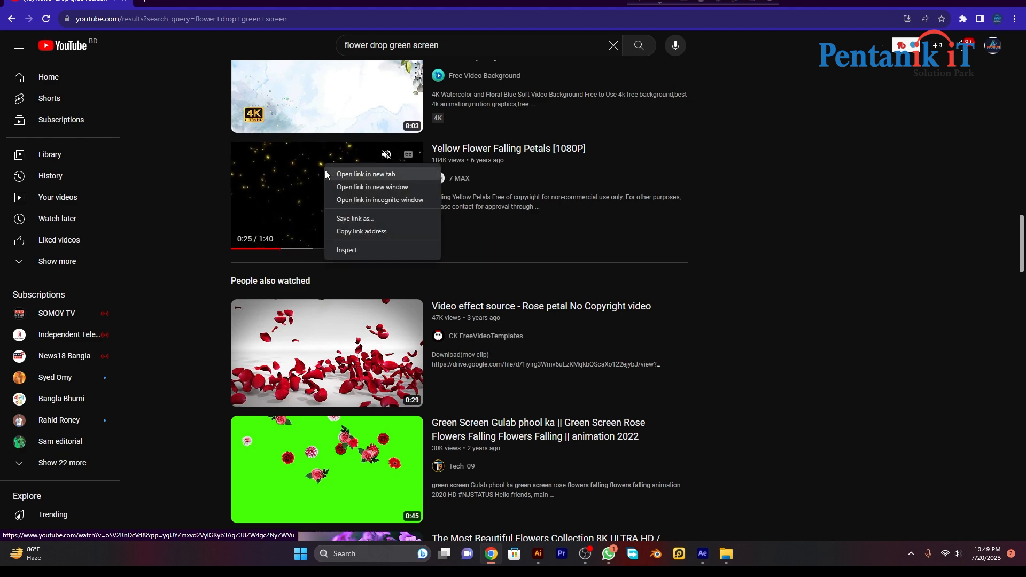
{"action": "left_click", "coordinate": [364, 231]}
Open the bookmarked SnapSave downloader in a new browser tab and submit the copied YouTube link
{"action": "left_click", "coordinate": [143, 2]}
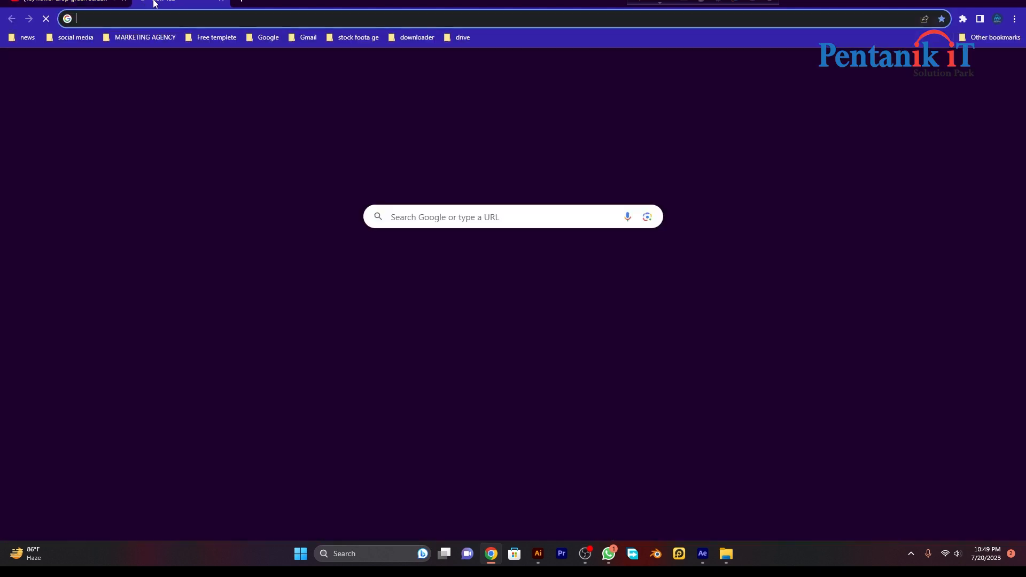
{"action": "left_click", "coordinate": [413, 35]}
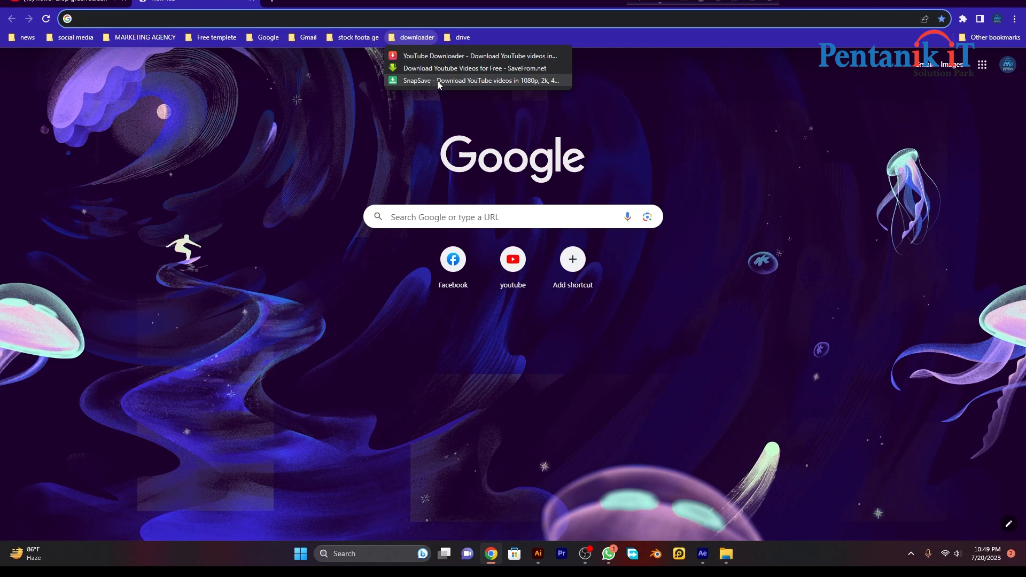
{"action": "left_click", "coordinate": [435, 82]}
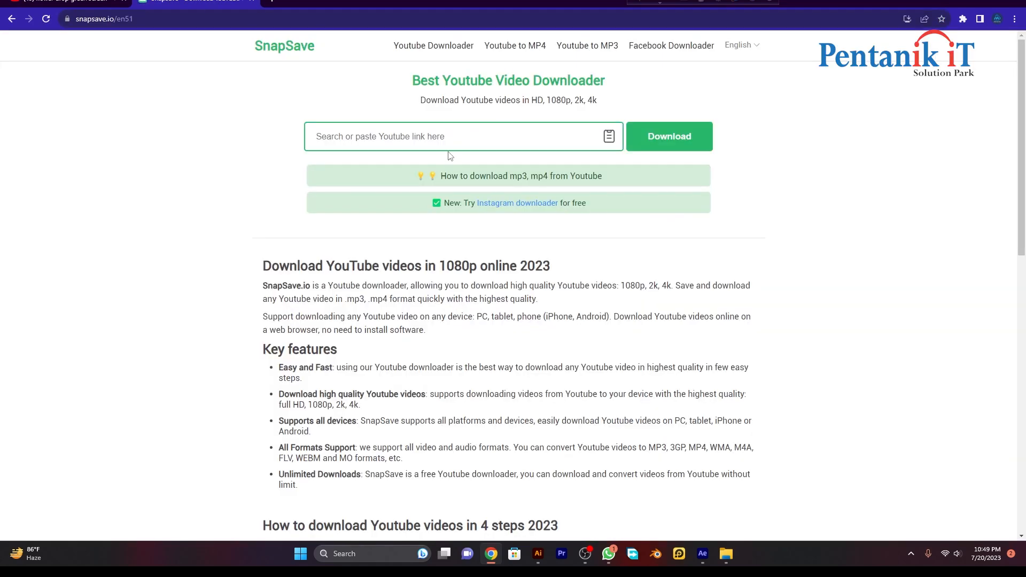
{"action": "left_click", "coordinate": [451, 138]}
{"action": "key", "text": "ctrl+v"}
{"action": "left_click", "coordinate": [629, 140]}
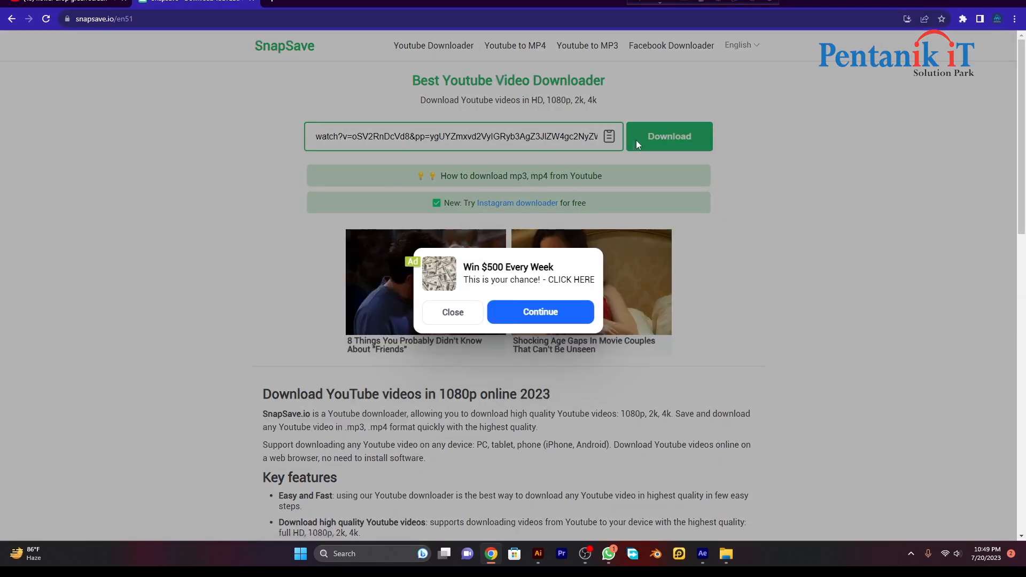
{"action": "left_click", "coordinate": [470, 320]}
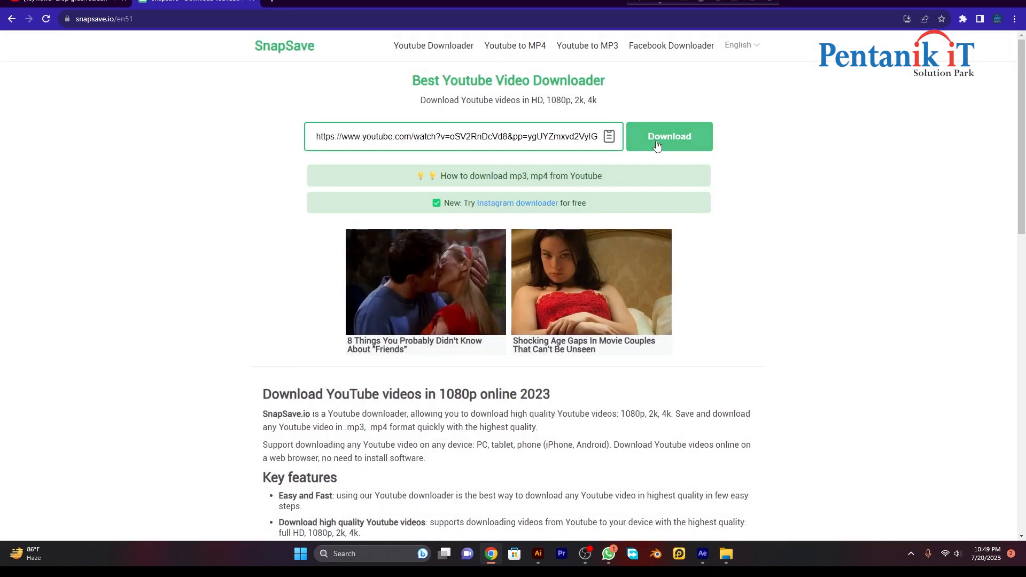
{"action": "left_click", "coordinate": [657, 146]}
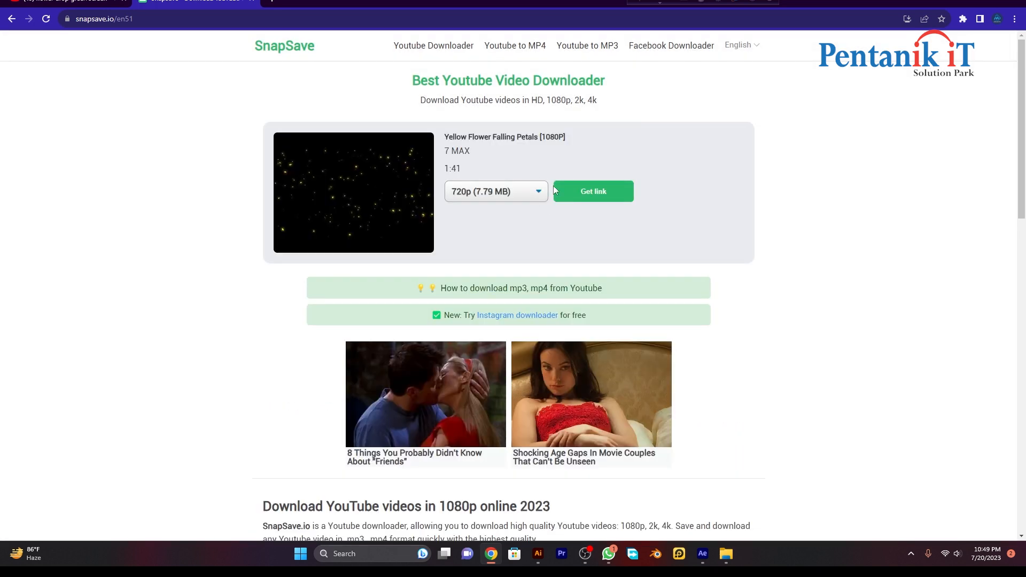
Download the 720p version of Yellow Flower Falling Petals into the D:\Project\tutorial\14- happy parent day folder
{"action": "left_click", "coordinate": [577, 197]}
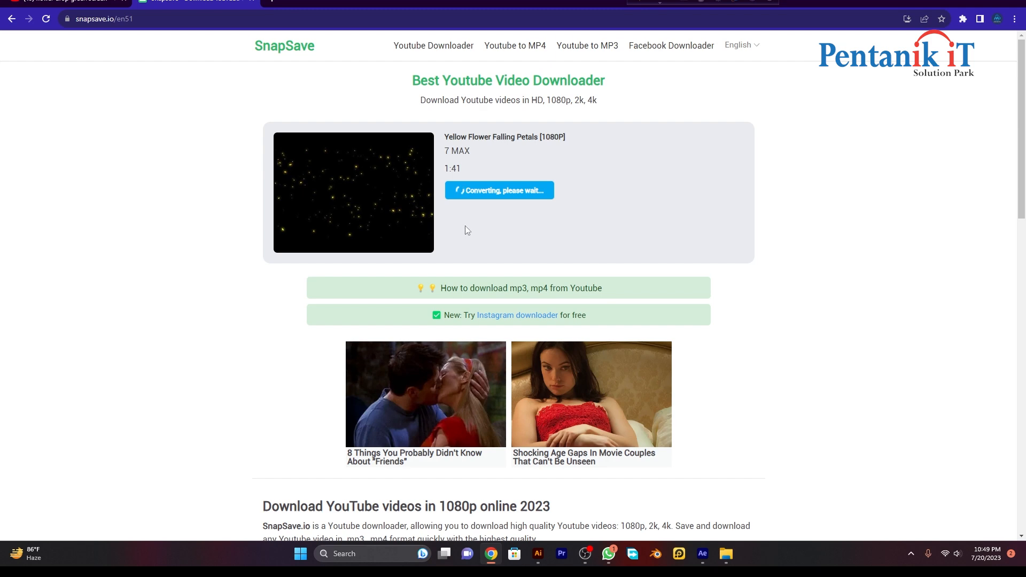
{"action": "left_click", "coordinate": [489, 190]}
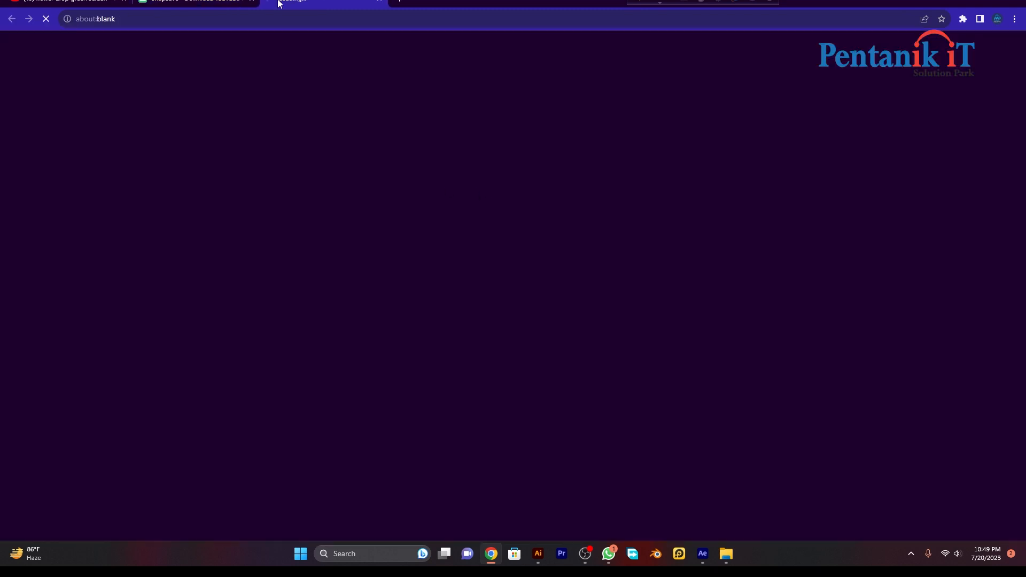
{"action": "left_click", "coordinate": [491, 193]}
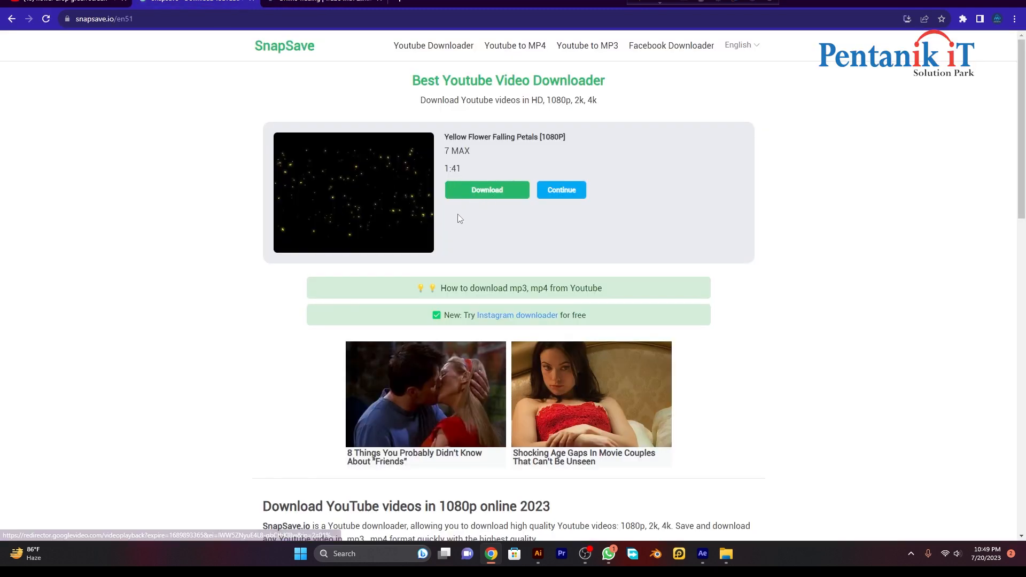
{"action": "left_click", "coordinate": [623, 320]}
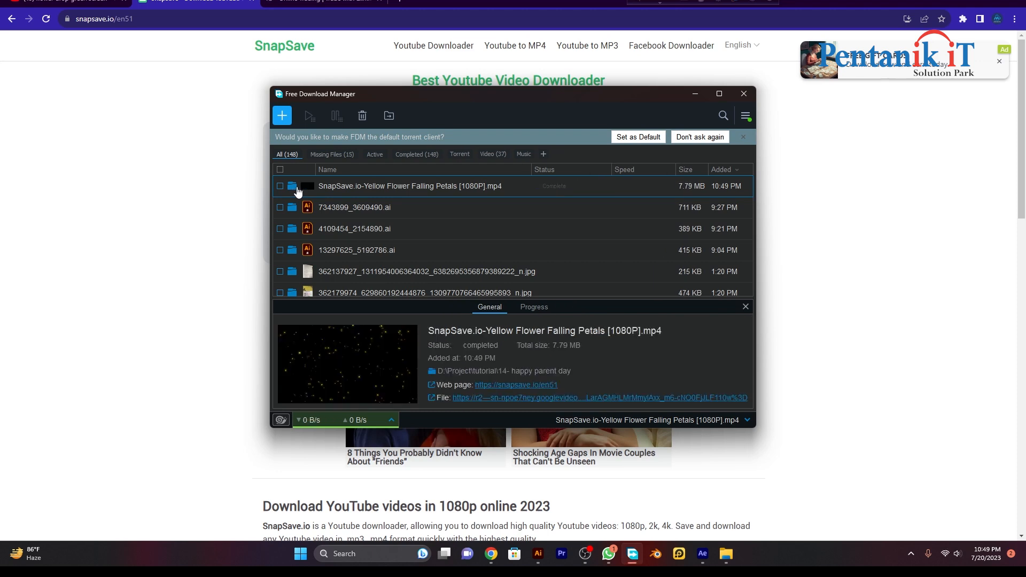
Locate the downloaded Yellow Flower Falling Petals video through Free Download Manager and import it into the After Effects project
{"action": "left_click", "coordinate": [297, 188]}
{"action": "left_click_drag", "start_coordinate": [310, 316], "coordinate": [186, 398]}
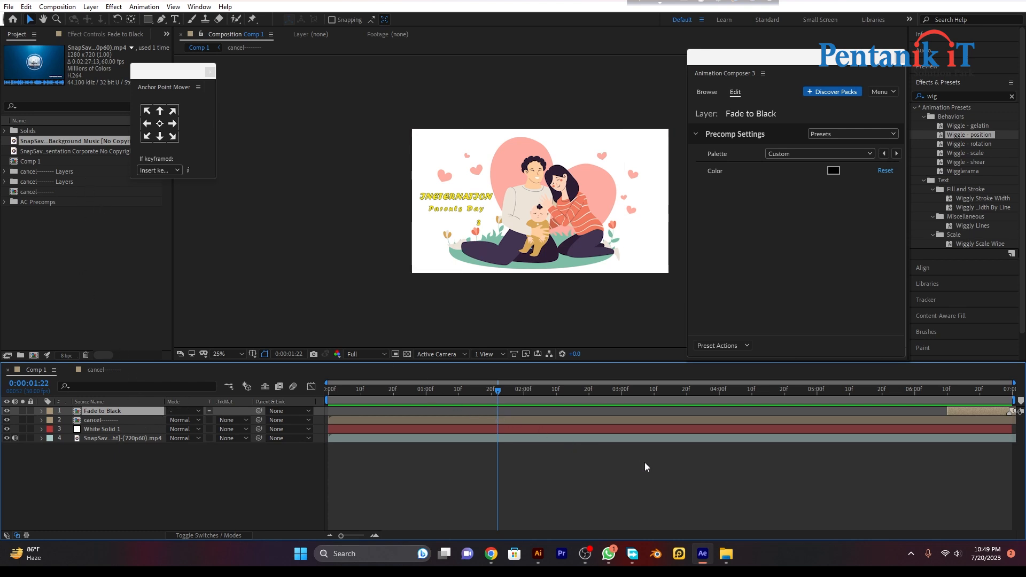
{"action": "left_click", "coordinate": [633, 556]}
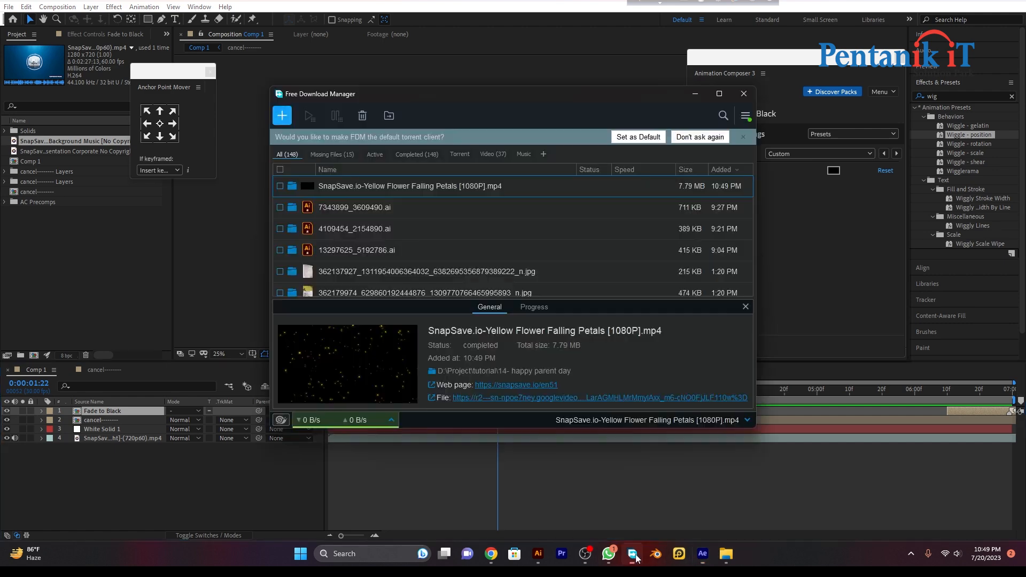
{"action": "left_click", "coordinate": [290, 192]}
{"action": "left_click_drag", "start_coordinate": [299, 316], "coordinate": [69, 271]}
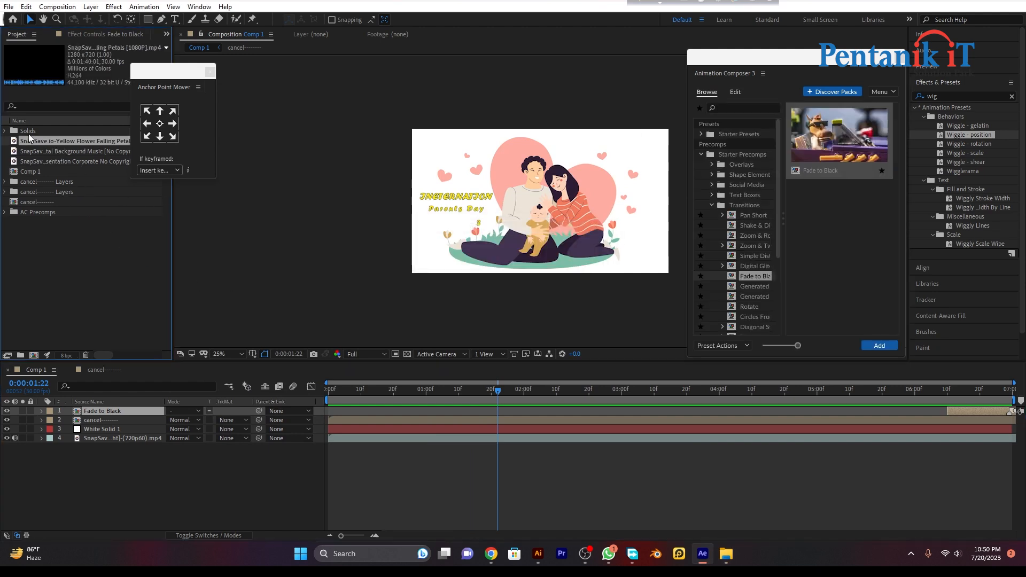
Add the Yellow Flower Falling Petals clip as the top layer of Comp 1 and scale it to 154% to fill the frame
{"action": "left_click_drag", "start_coordinate": [46, 145], "coordinate": [211, 421]}
{"action": "key", "text": "s"}
{"action": "left_click", "coordinate": [191, 489]}
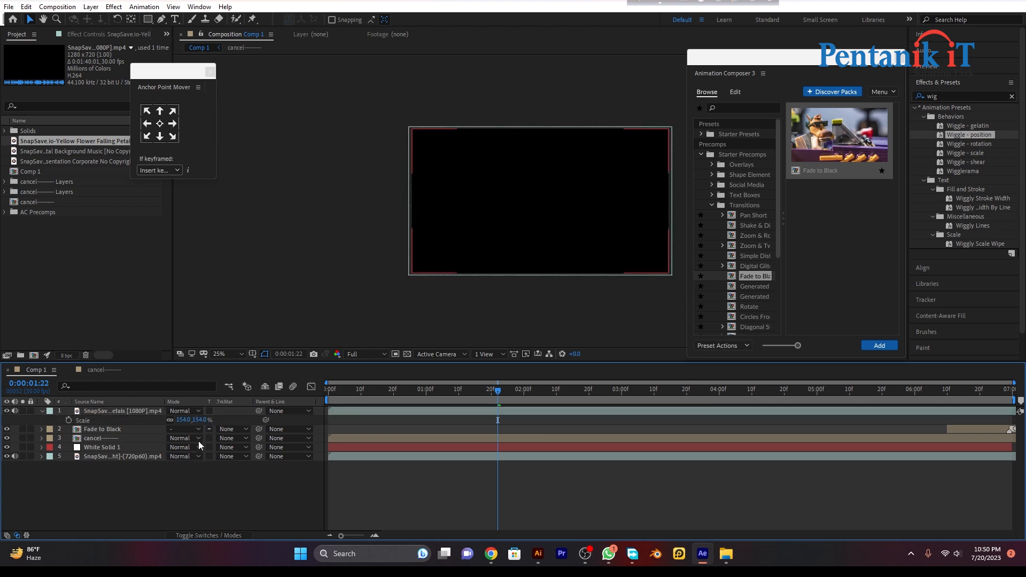
Set the falling petals layer's blending mode to Screen and shift the layer earlier in time in Comp 1
{"action": "left_click", "coordinate": [187, 411]}
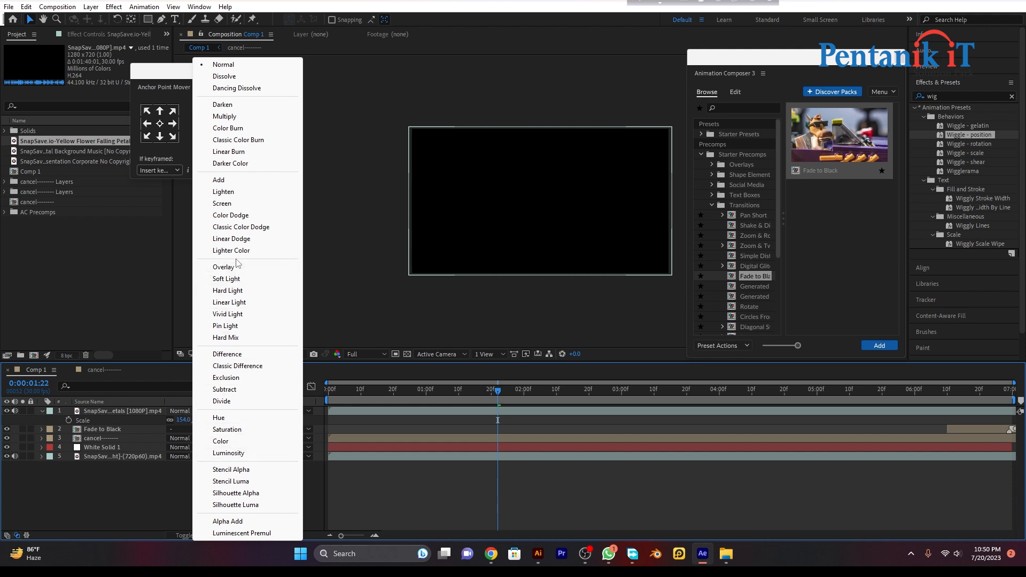
{"action": "left_click", "coordinate": [221, 203]}
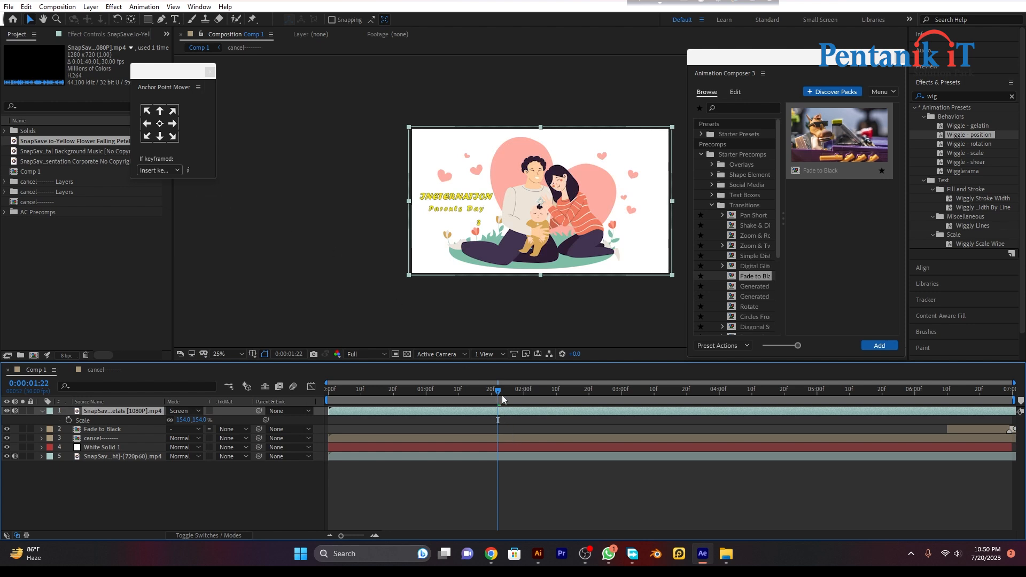
{"action": "left_click_drag", "start_coordinate": [498, 394], "coordinate": [611, 417]}
{"action": "left_click_drag", "start_coordinate": [798, 412], "coordinate": [622, 413]}
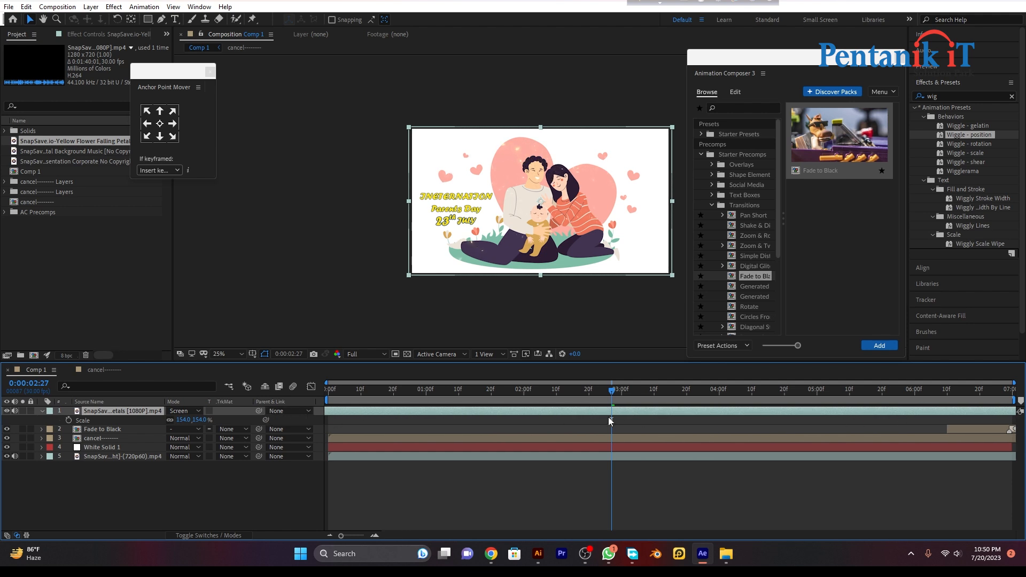
Play back Comp 1 from the start to check the falling petals over the family illustration
{"action": "key", "text": "space"}
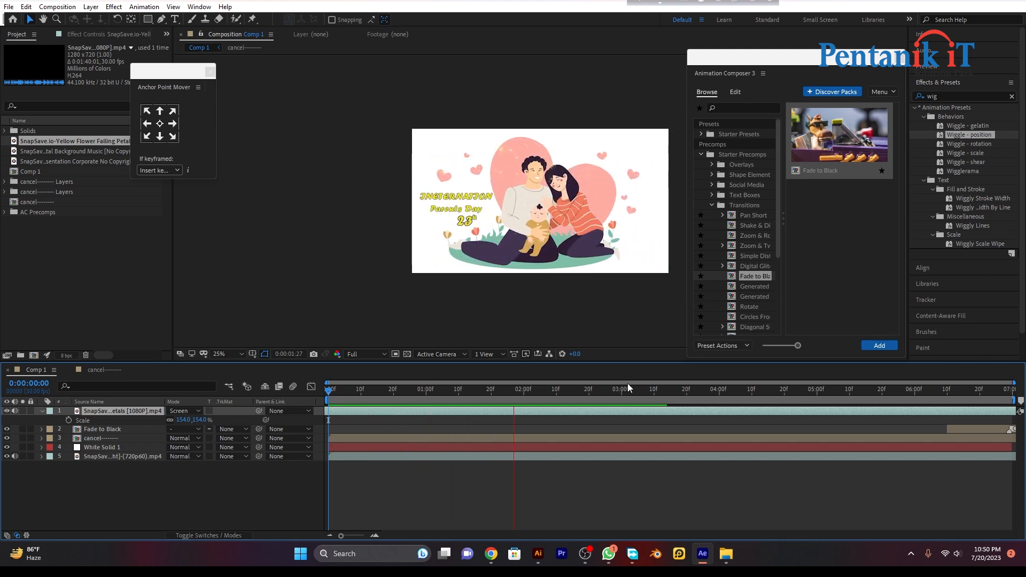
{"action": "key", "text": "space"}
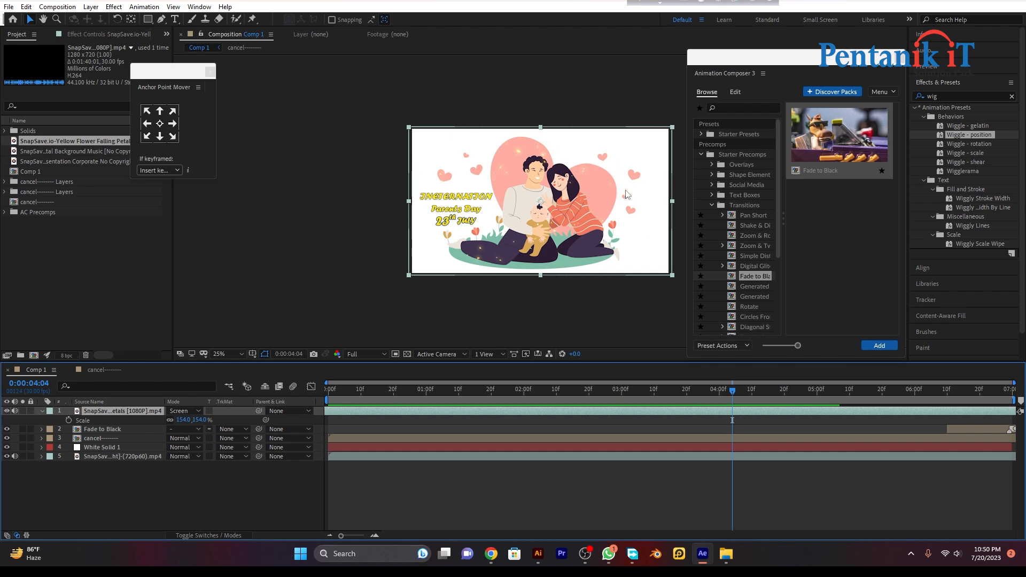
{"action": "left_click_drag", "start_coordinate": [739, 380], "coordinate": [306, 407]}
{"action": "key", "text": "space"}
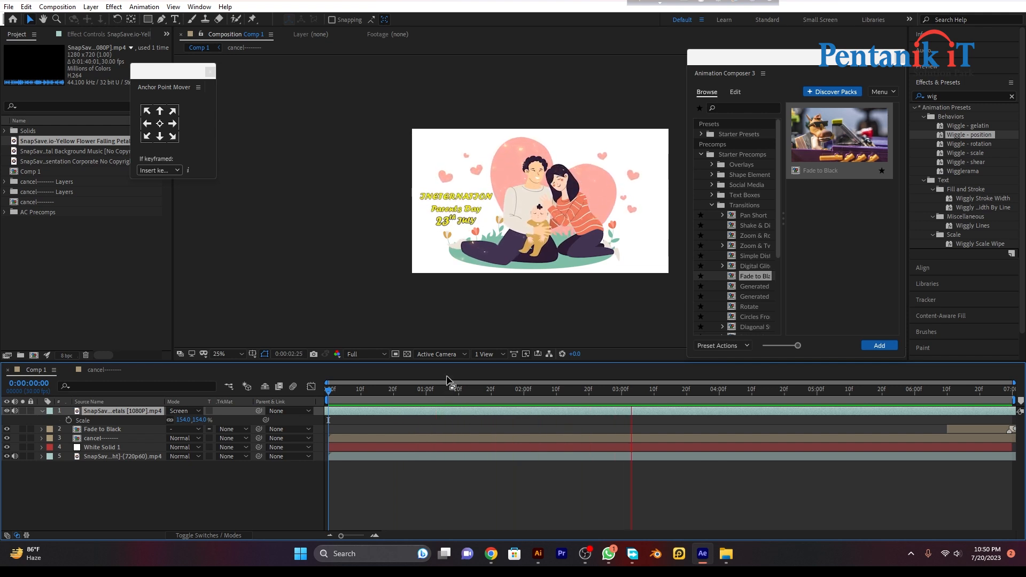
{"action": "key", "text": "space"}
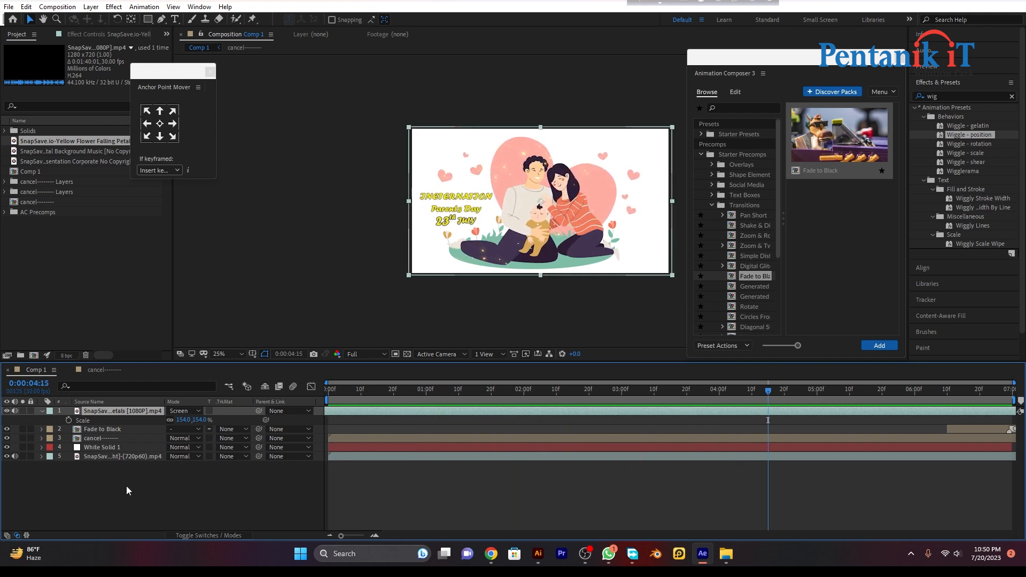
Delete White Solid 1 from Comp 1 and the white background layer inside the cancel illustration precomp
{"action": "left_click", "coordinate": [111, 447]}
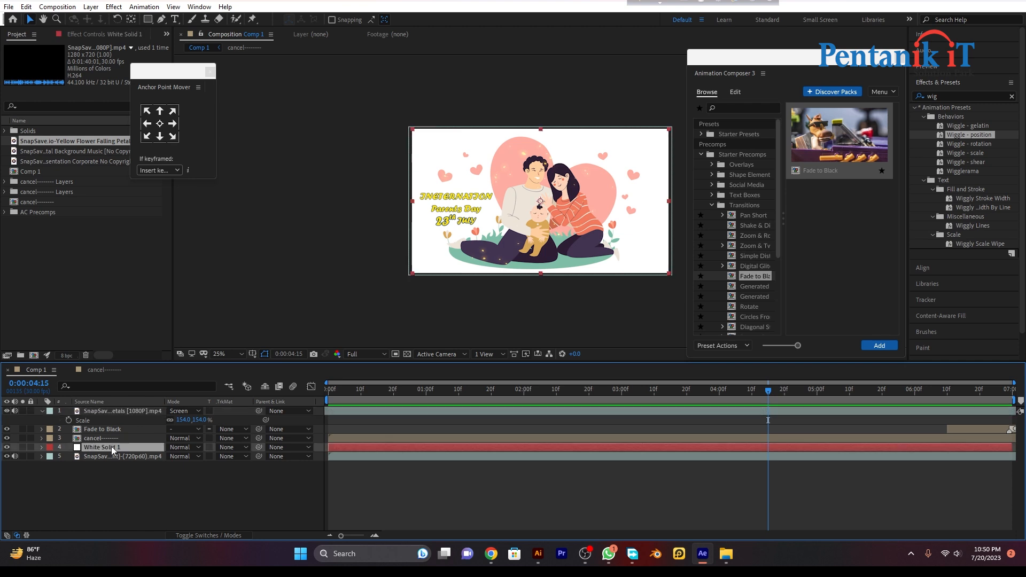
{"action": "key", "text": "Delete"}
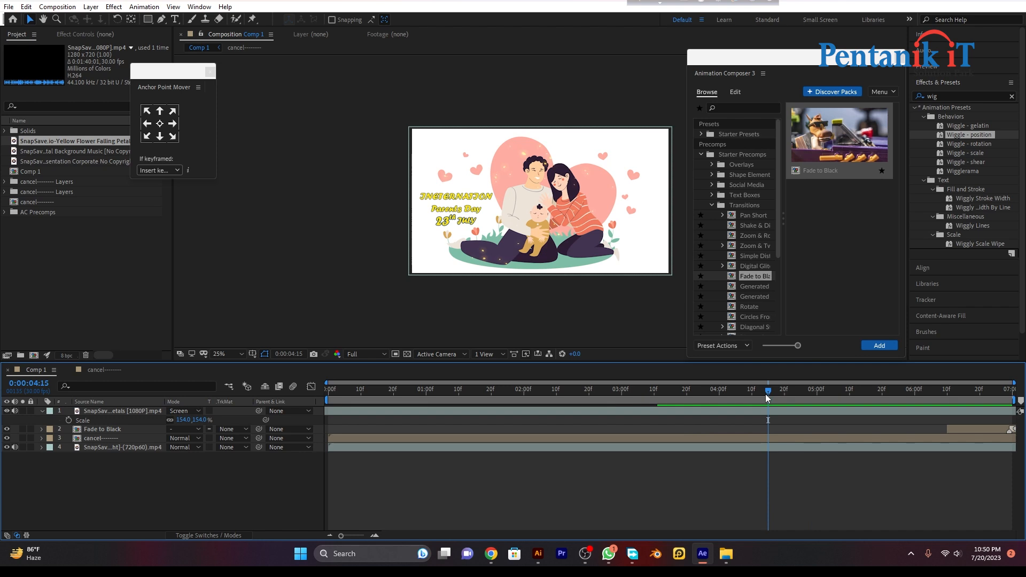
{"action": "left_click", "coordinate": [115, 431]}
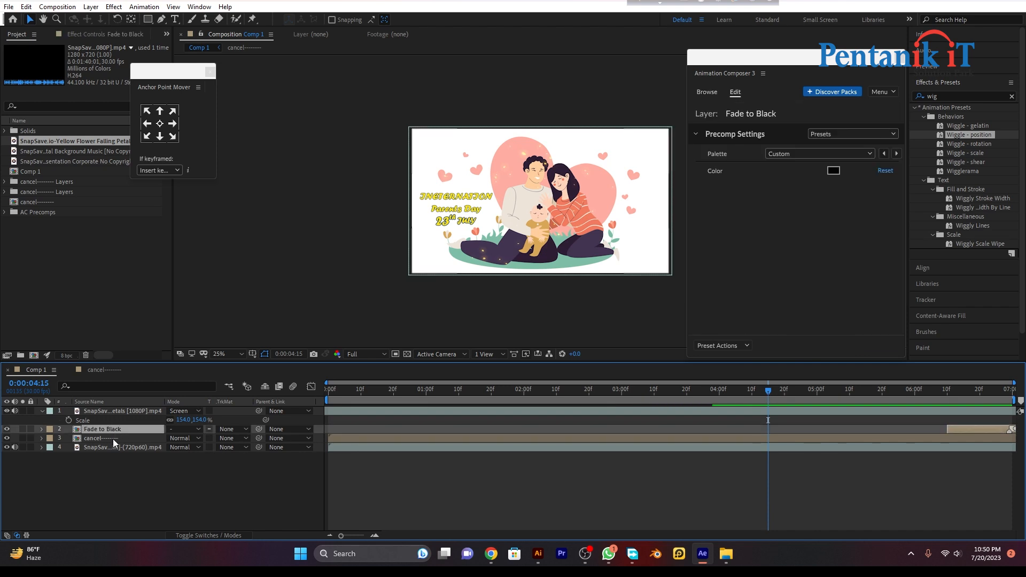
{"action": "double_click", "coordinate": [114, 437]}
{"action": "left_click", "coordinate": [105, 524]}
{"action": "key", "text": "Delete"}
{"action": "left_click", "coordinate": [37, 371]}
Hide the picture of the background music video at the end of Comp 1's layer stack, leaving its audio on
{"action": "right_click", "coordinate": [105, 496]}
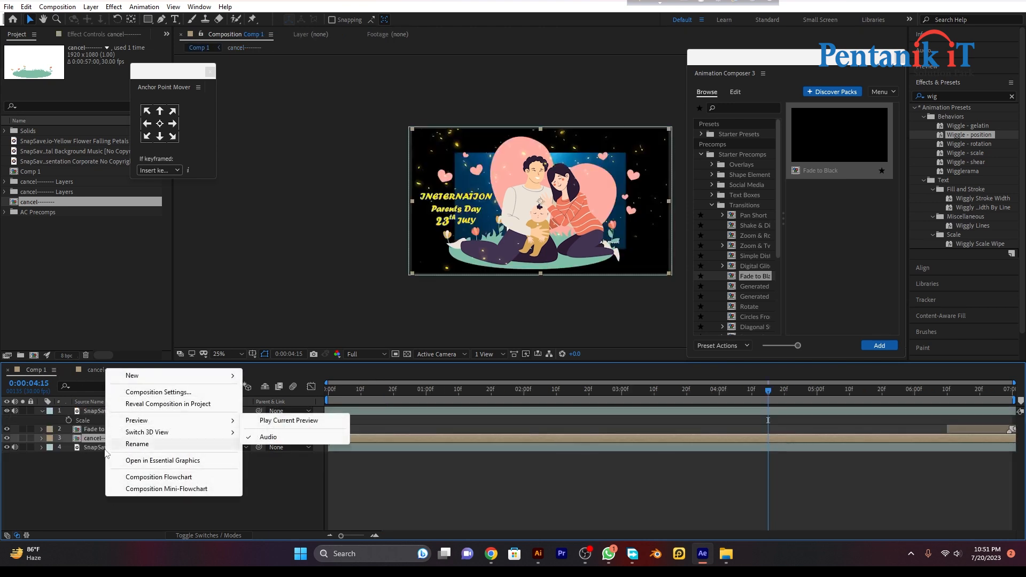
{"action": "left_click", "coordinate": [77, 488]}
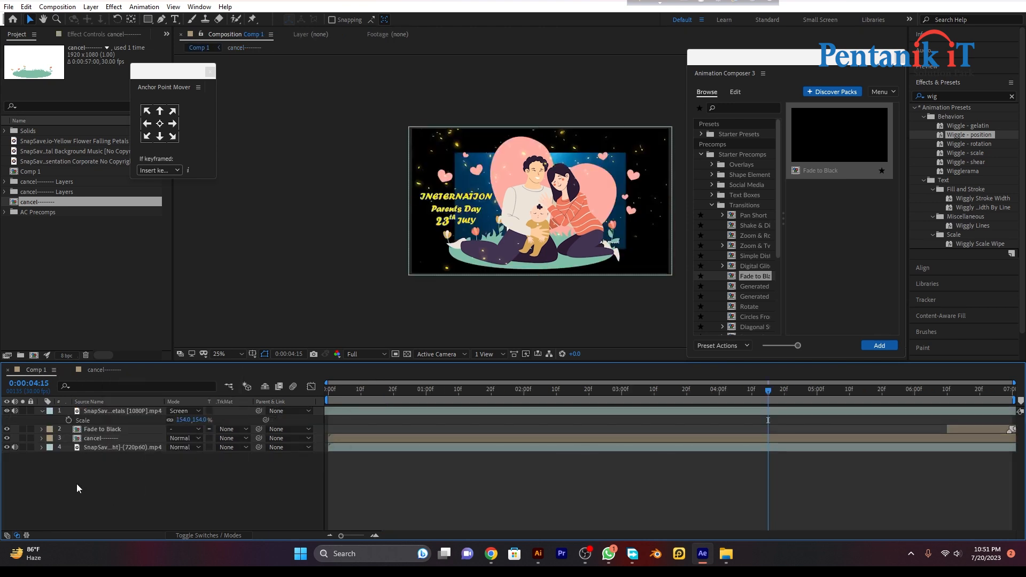
{"action": "left_click", "coordinate": [6, 411]}
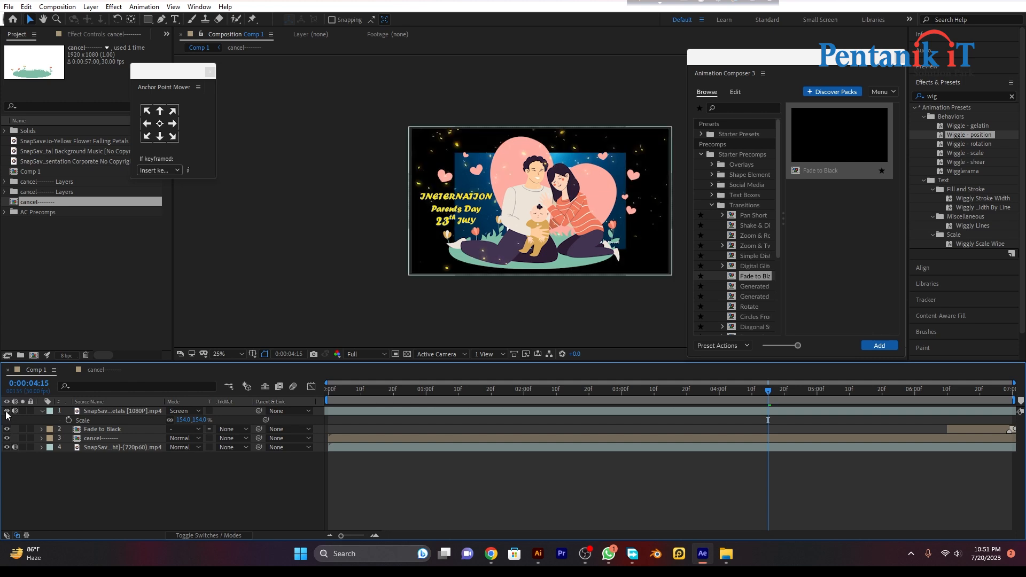
{"action": "left_click", "coordinate": [6, 447]}
Create a 1920 × 1080 px royal blue solid with colour 0063C9 in Comp 1
{"action": "right_click", "coordinate": [108, 497]}
{"action": "mouse_move", "coordinate": [170, 367]}
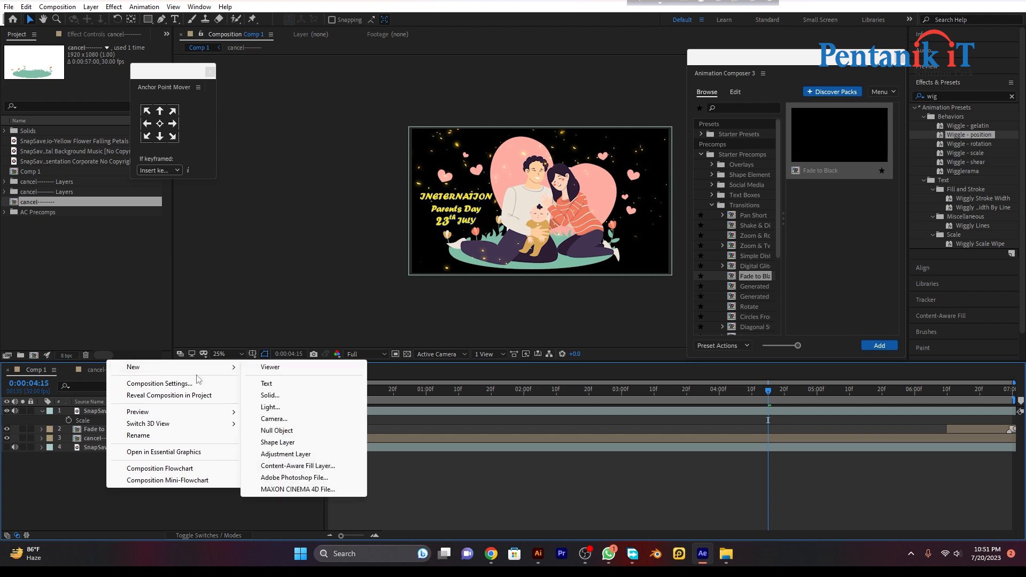
{"action": "left_click", "coordinate": [268, 396]}
{"action": "left_click", "coordinate": [254, 332]}
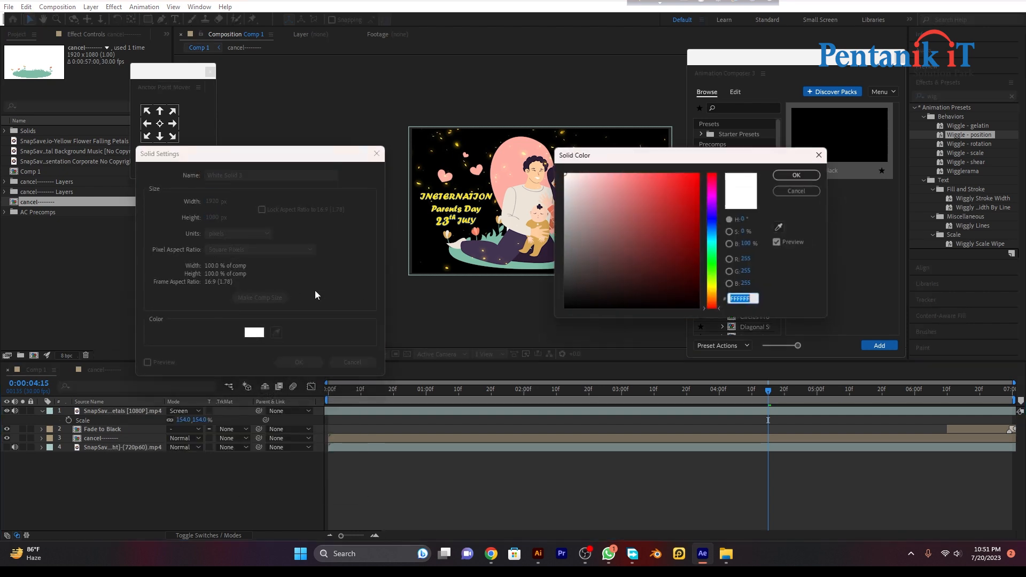
{"action": "left_click", "coordinate": [715, 229]}
{"action": "left_click_drag", "start_coordinate": [666, 246], "coordinate": [703, 201]}
{"action": "left_click", "coordinate": [797, 180]}
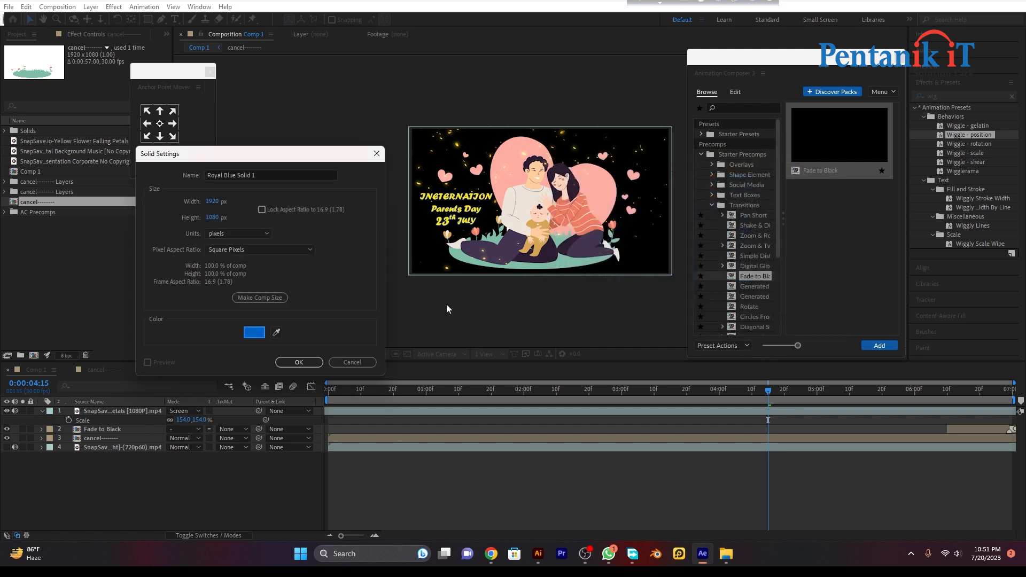
{"action": "left_click", "coordinate": [298, 362]}
Try the royal blue solid as the background beneath all other layers at 0:00:02:19, and delete it
{"action": "left_click_drag", "start_coordinate": [96, 415], "coordinate": [104, 474]}
{"action": "left_click_drag", "start_coordinate": [768, 390], "coordinate": [586, 420]}
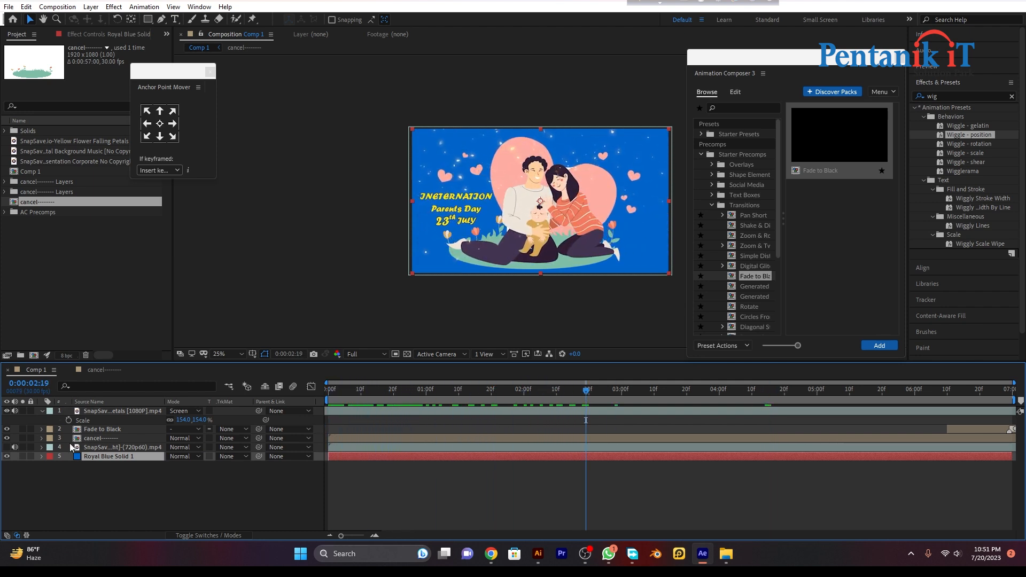
{"action": "key", "text": "Delete"}
Create a pale greyish-blue solid in Comp 1 and place it directly beneath the cancel illustration layer
{"action": "right_click", "coordinate": [104, 477]}
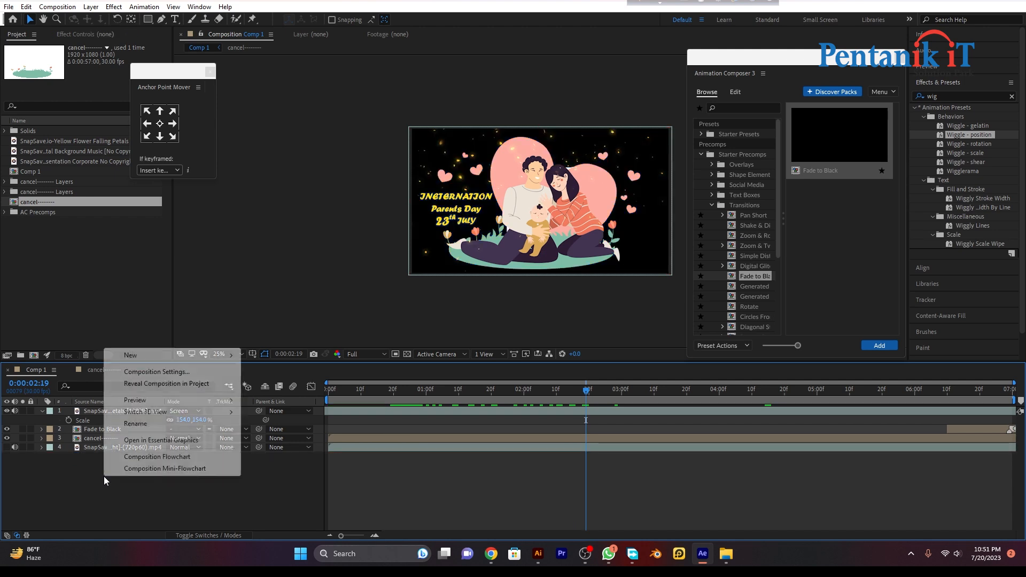
{"action": "mouse_move", "coordinate": [163, 360]}
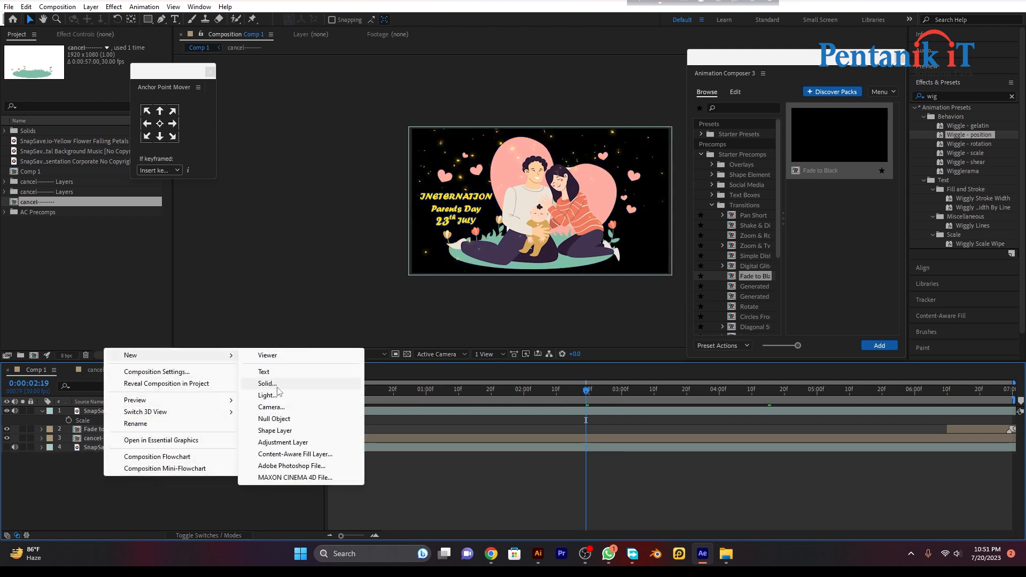
{"action": "left_click", "coordinate": [268, 384]}
{"action": "left_click", "coordinate": [251, 332]}
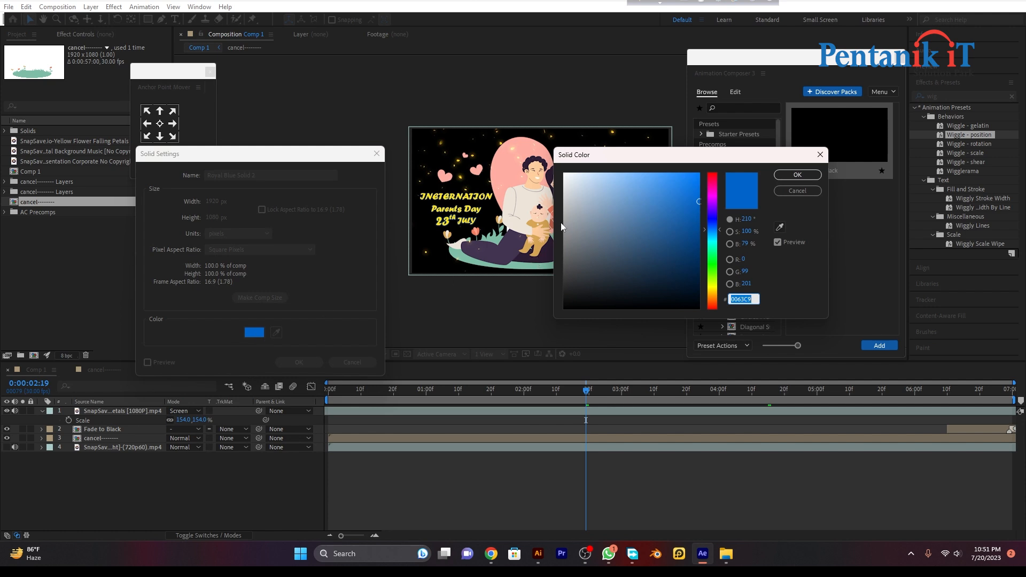
{"action": "left_click", "coordinate": [568, 202]}
{"action": "left_click", "coordinate": [797, 175]}
{"action": "left_click", "coordinate": [299, 362]}
{"action": "left_click_drag", "start_coordinate": [110, 413], "coordinate": [112, 452]}
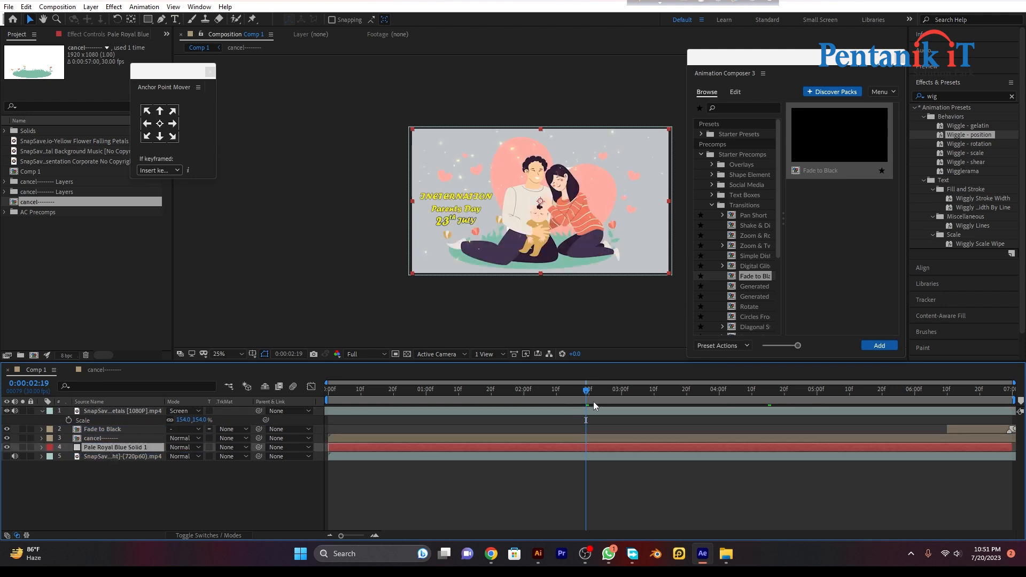
Play back Comp 1 to check the animation against the pale background, and save the project
{"action": "key", "text": "space"}
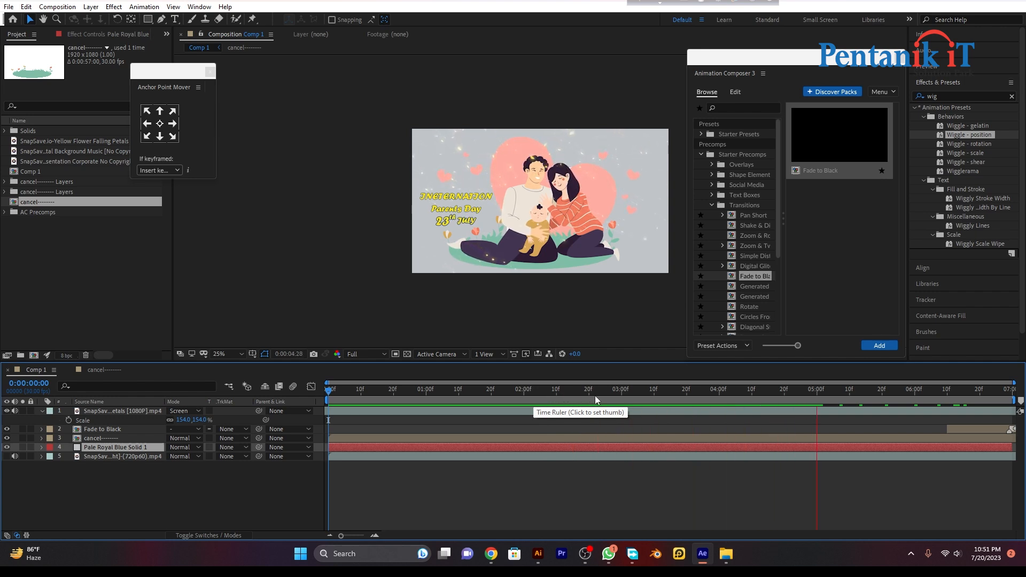
{"action": "left_click", "coordinate": [852, 395]}
{"action": "left_click_drag", "start_coordinate": [852, 395], "coordinate": [342, 403]}
{"action": "key", "text": "space"}
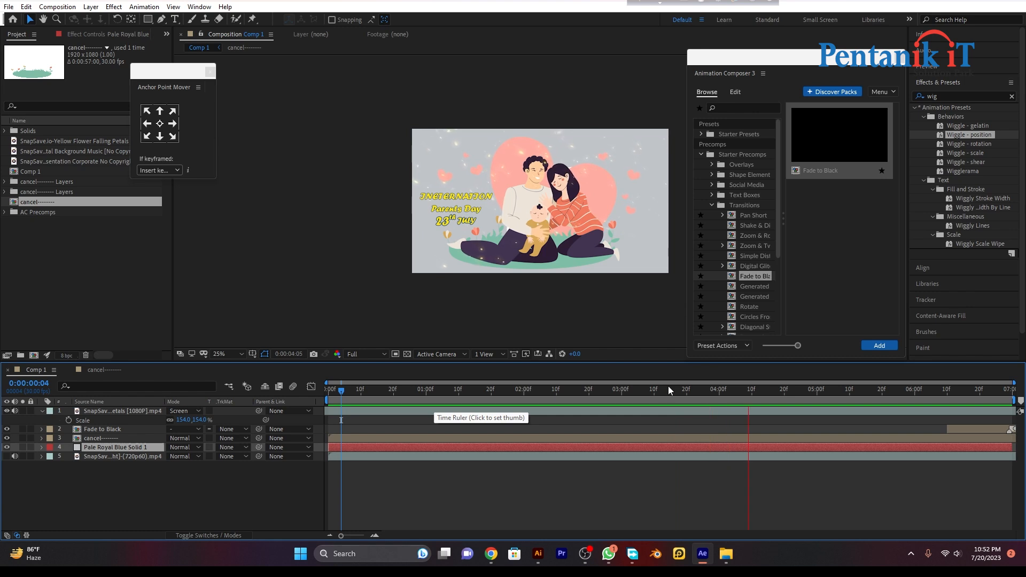
{"action": "key", "text": "space"}
{"action": "key", "text": "ctrl+s"}
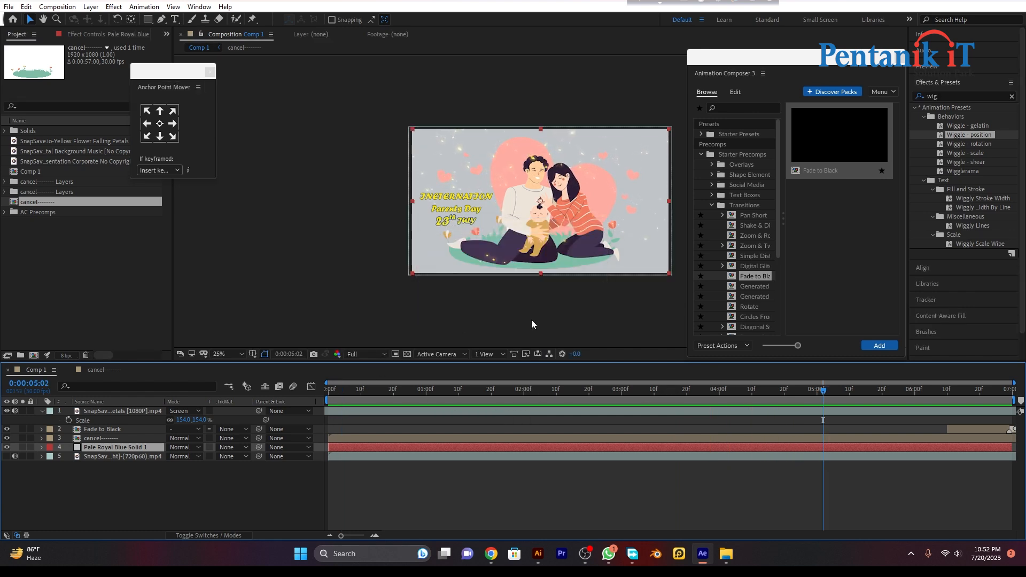